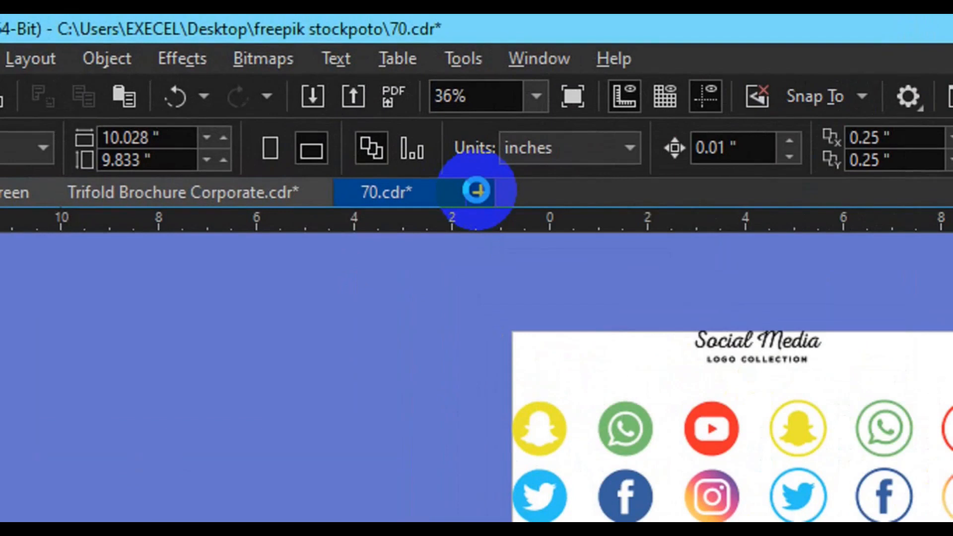
Start a new document called 'Vertical Visitng Card design', width 3.75 in and height 3.25 in
{"action": "left_click", "coordinate": [477, 190]}
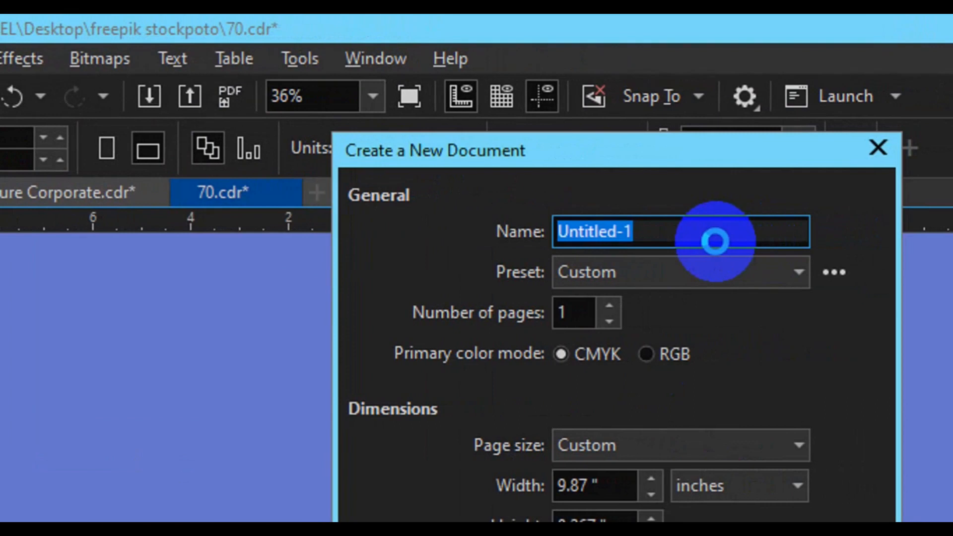
{"action": "type", "text": "Vertical Visitng Card design"}
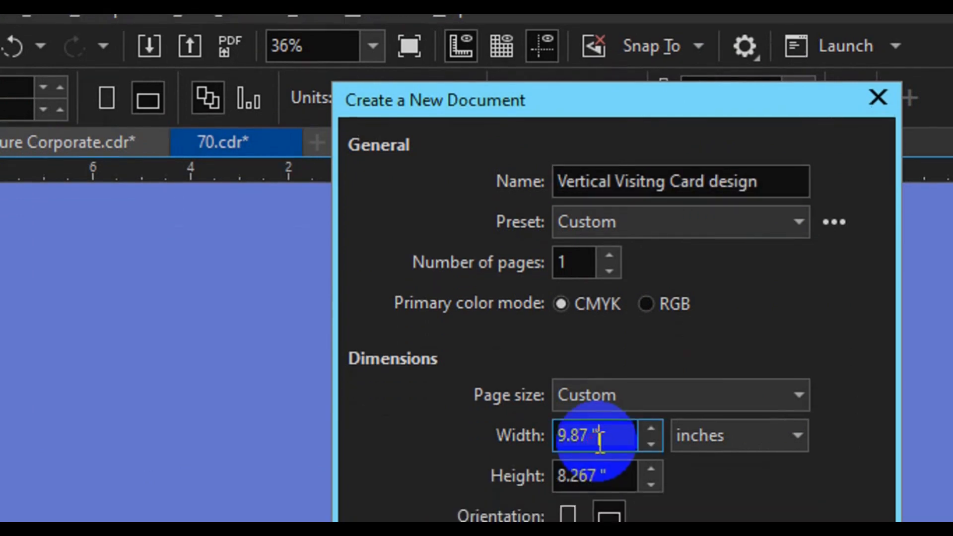
{"action": "double_click", "coordinate": [599, 491]}
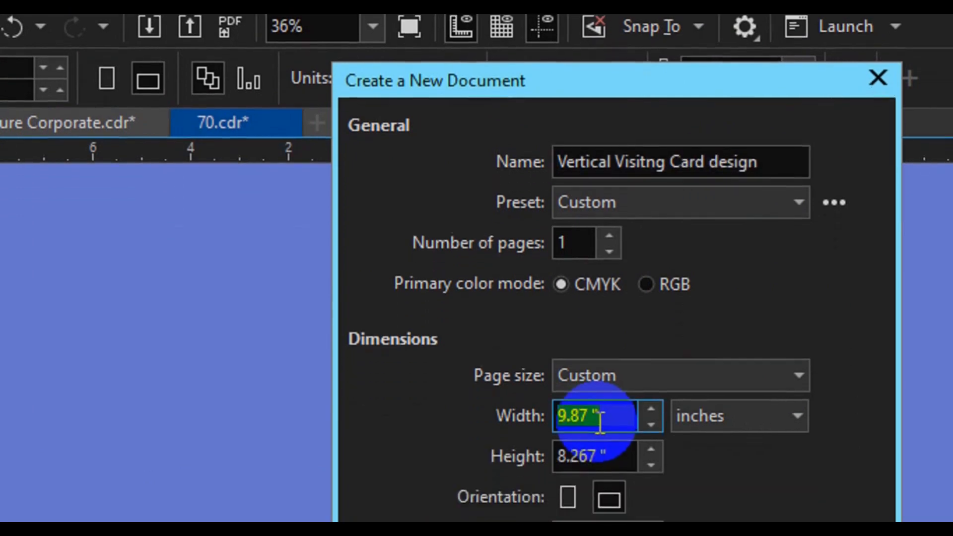
{"action": "type", "text": "3.75"}
{"action": "left_click", "coordinate": [609, 446]}
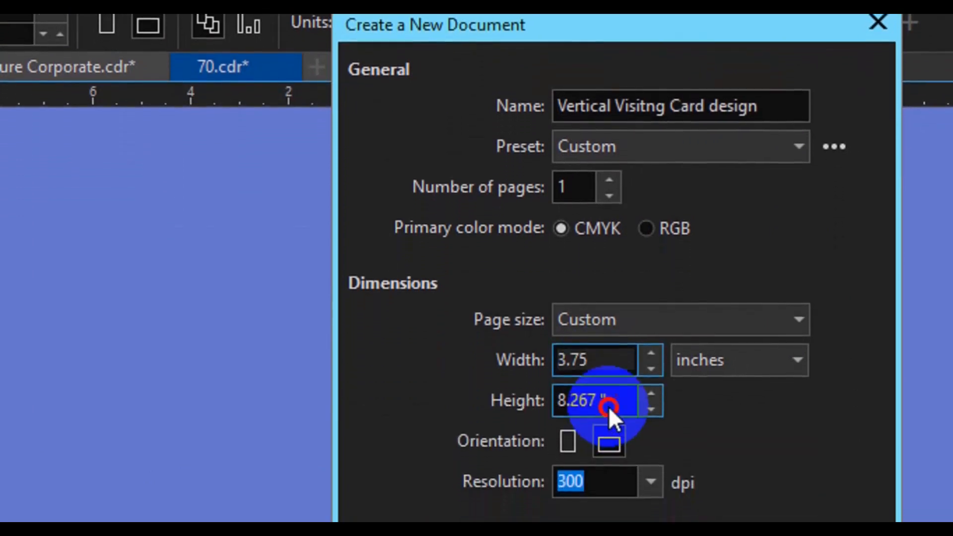
{"action": "double_click", "coordinate": [610, 397]}
{"action": "type", "text": "3.25"}
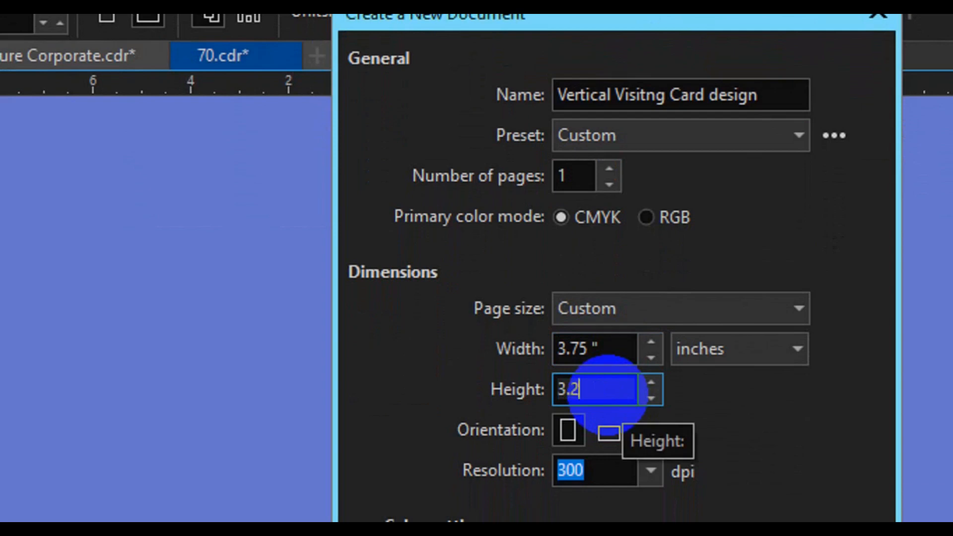
{"action": "left_click", "coordinate": [712, 454]}
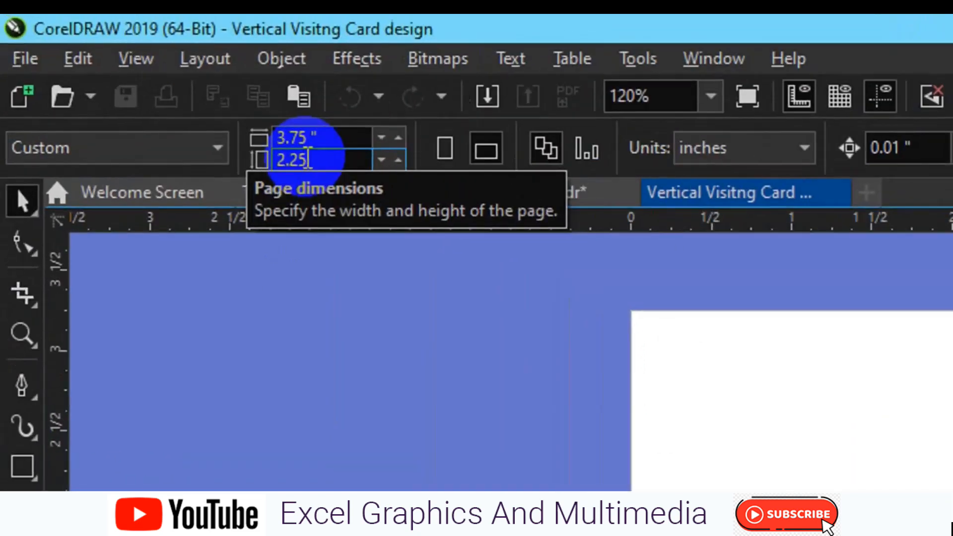
Apply the 2.25-inch page dimension and switch the page to portrait orientation
{"action": "key", "text": "Return"}
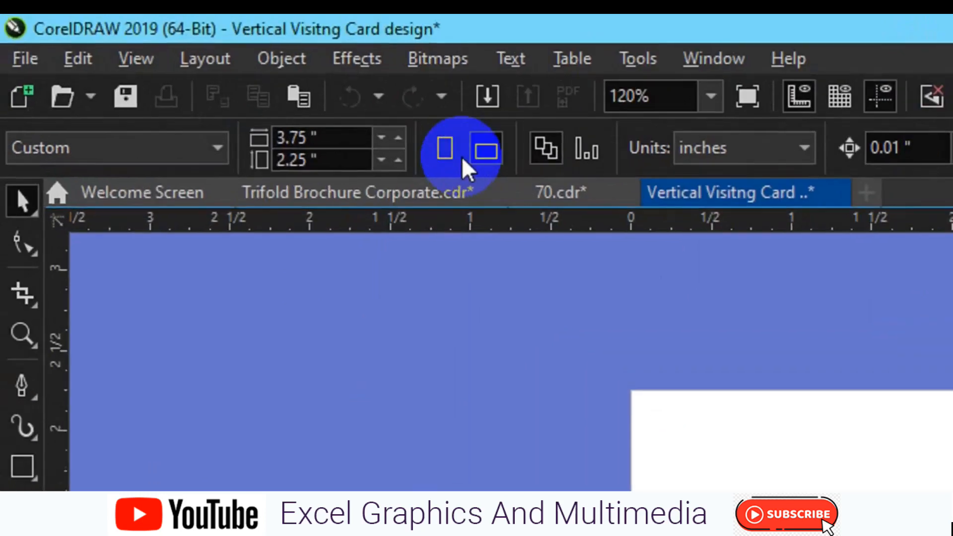
{"action": "left_click", "coordinate": [453, 151]}
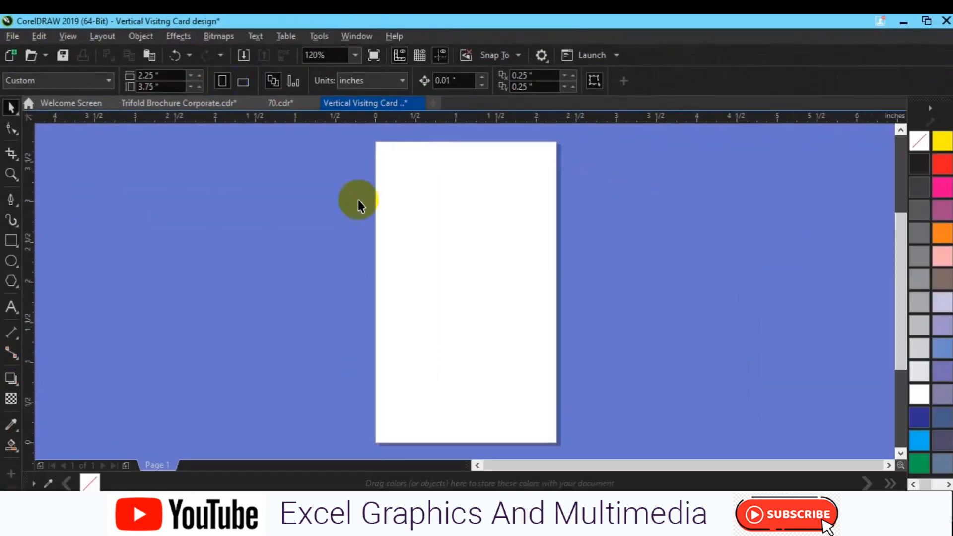
Create a page-sized rectangle and size it to 2.0 by 3.5 inches
{"action": "left_click", "coordinate": [6, 242]}
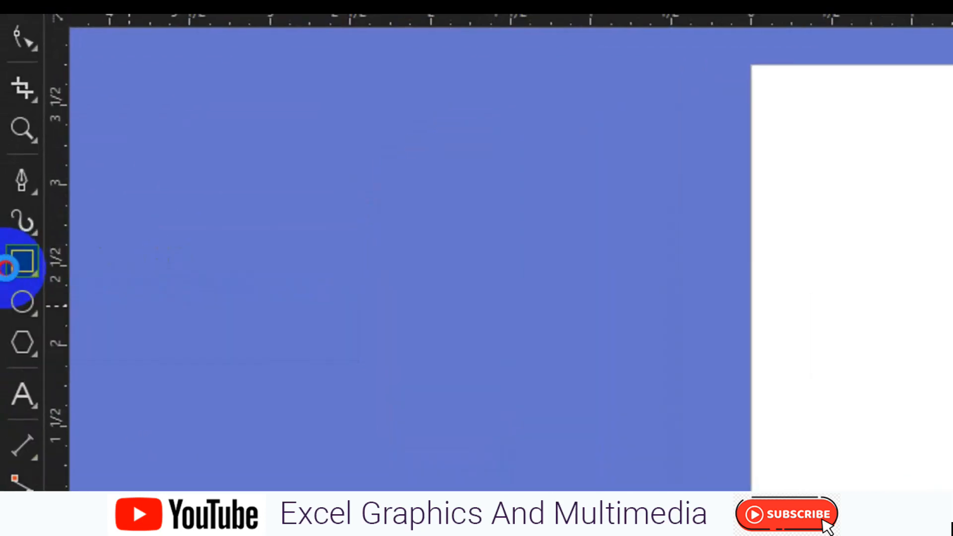
{"action": "double_click", "coordinate": [6, 268]}
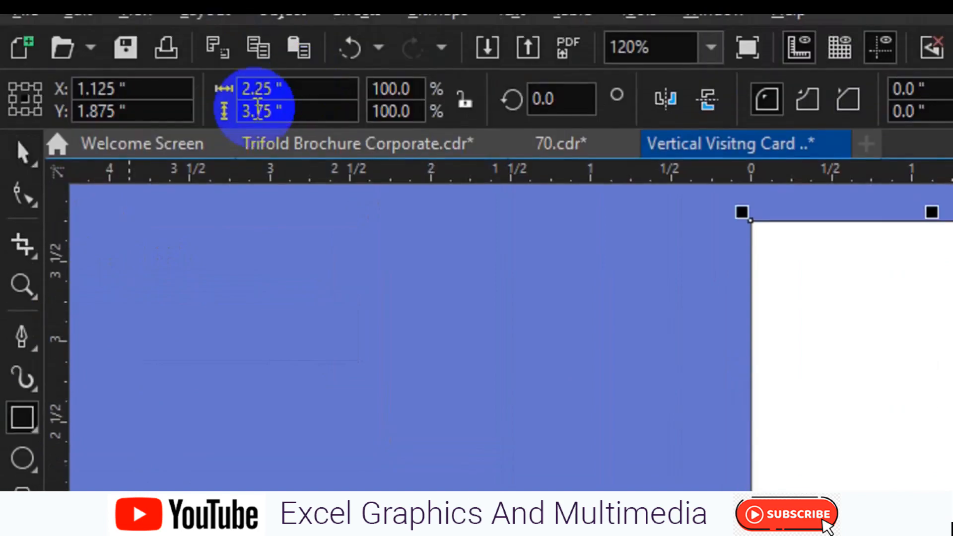
{"action": "left_click", "coordinate": [264, 119]}
{"action": "key", "text": "Right"}
{"action": "key", "text": "Right"}
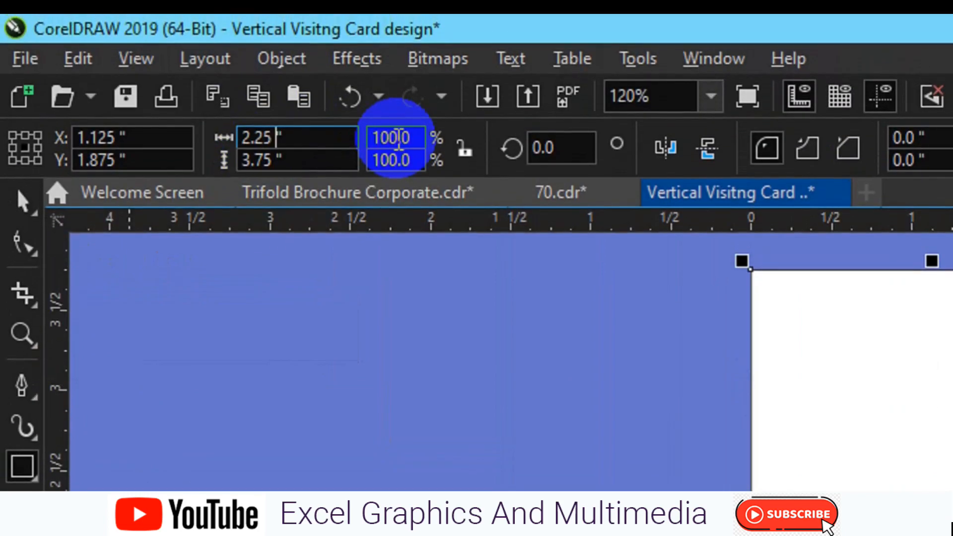
{"action": "type", "text": "0"}
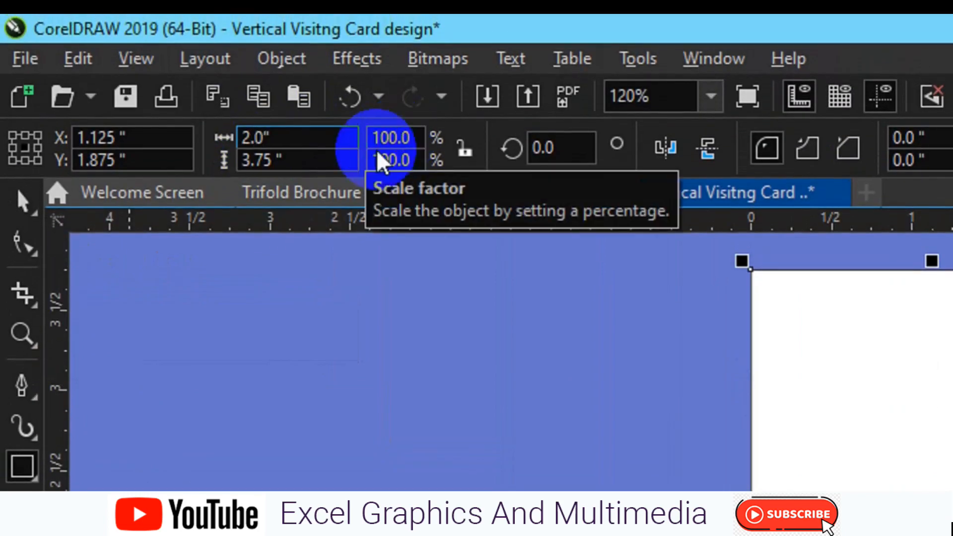
{"action": "left_click", "coordinate": [264, 160]}
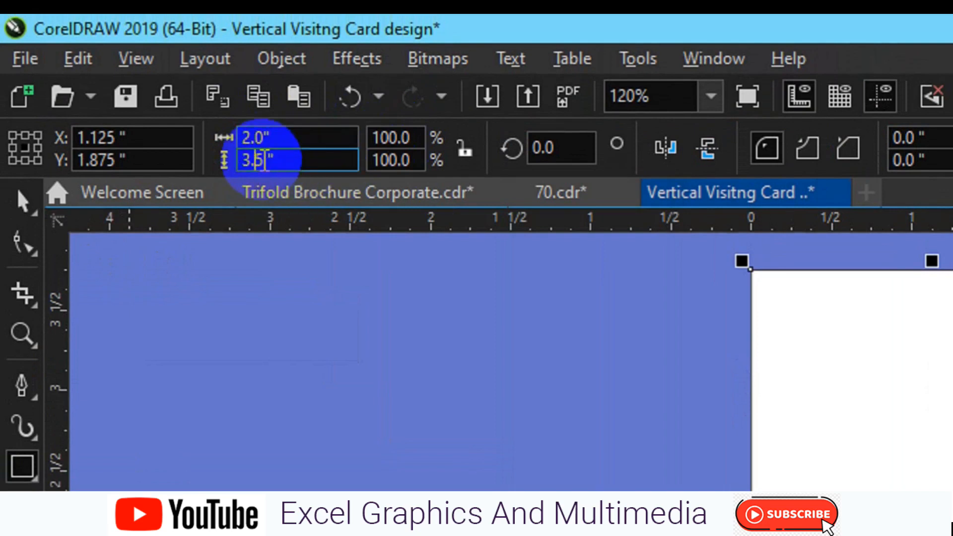
{"action": "key", "text": "Return"}
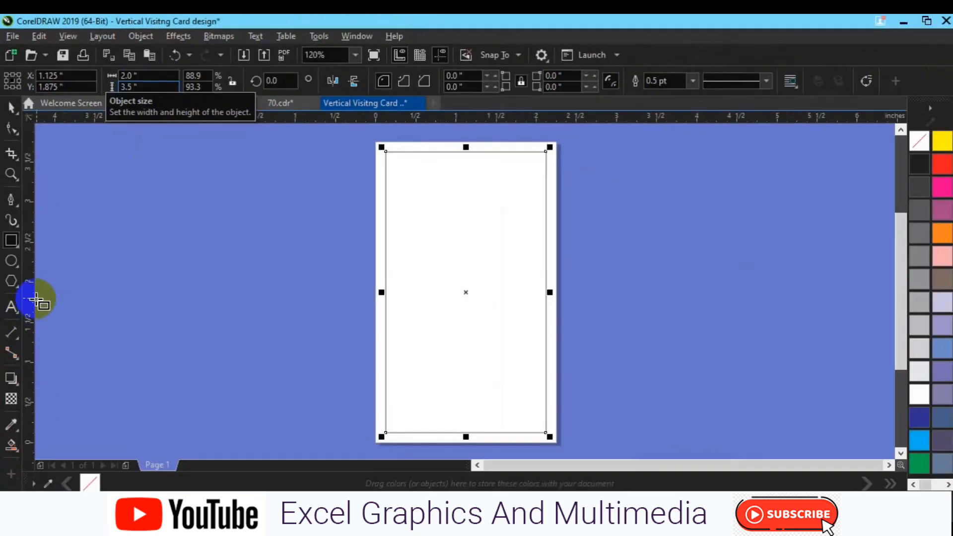
Drag guidelines onto the rectangle's left, top, bottom and right edges
{"action": "left_click_drag", "start_coordinate": [383, 310], "coordinate": [386, 310]}
{"action": "left_click_drag", "start_coordinate": [489, 115], "coordinate": [492, 430]}
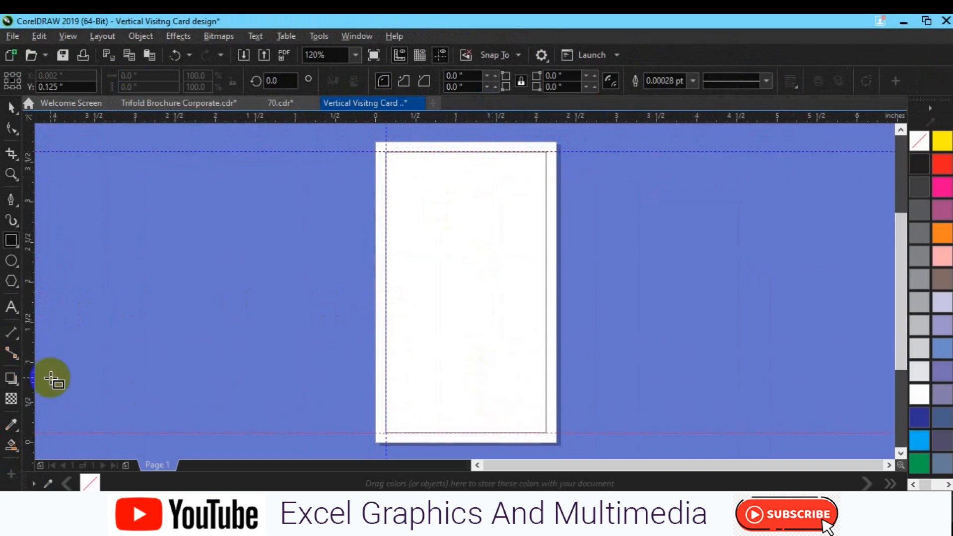
{"action": "left_click_drag", "start_coordinate": [29, 377], "coordinate": [100, 385]}
{"action": "left_click_drag", "start_coordinate": [372, 385], "coordinate": [545, 378]}
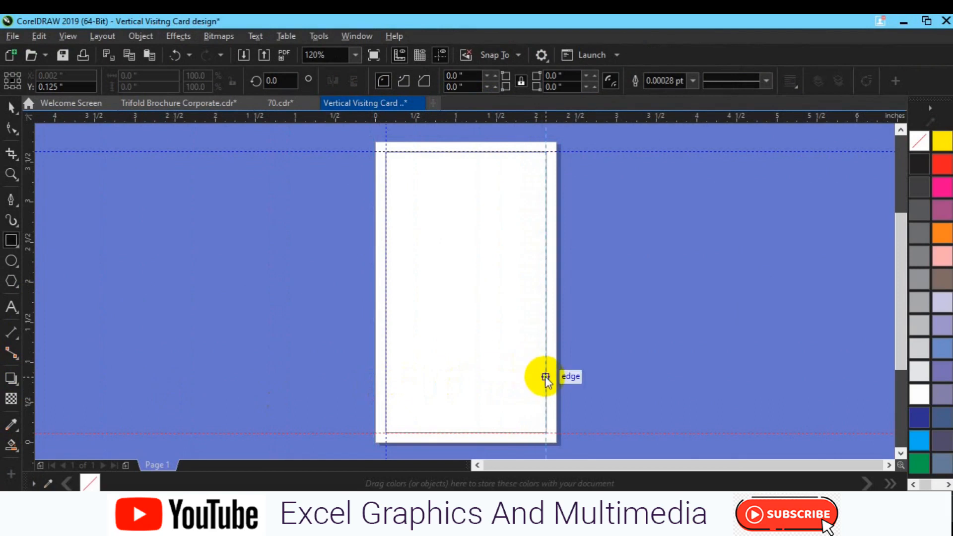
Resize the rectangle to 1.75 by 3.25 inches
{"action": "left_click", "coordinate": [476, 350]}
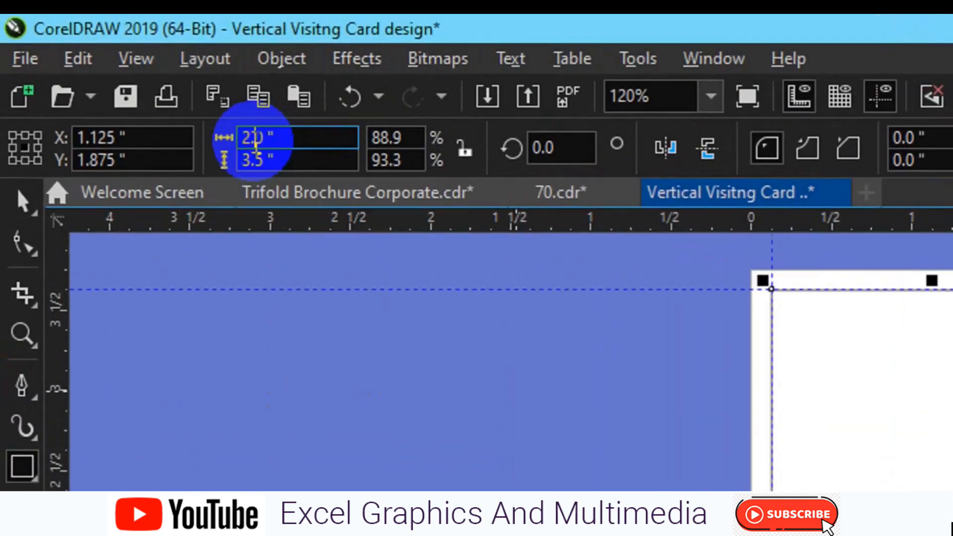
{"action": "double_click", "coordinate": [127, 78]}
{"action": "type", "text": "1."}
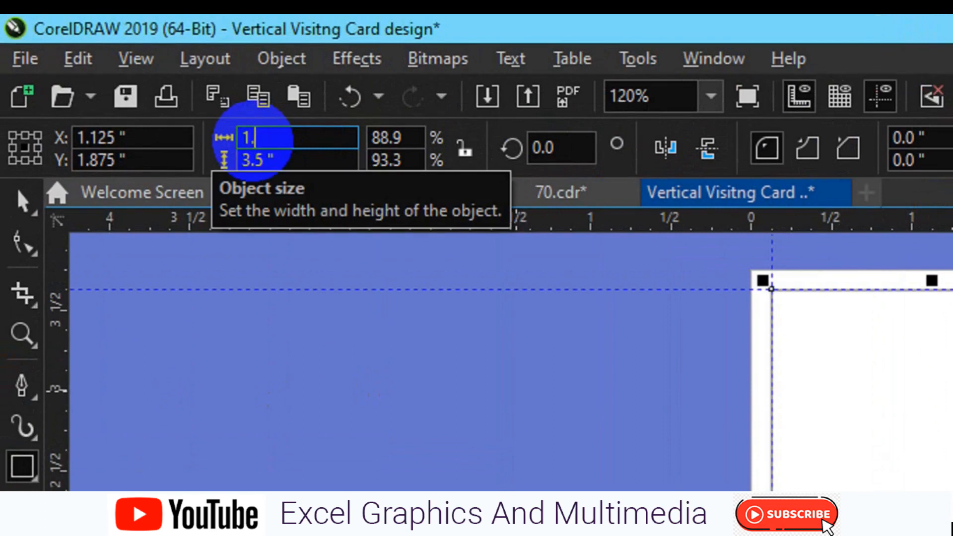
{"action": "type", "text": "75"}
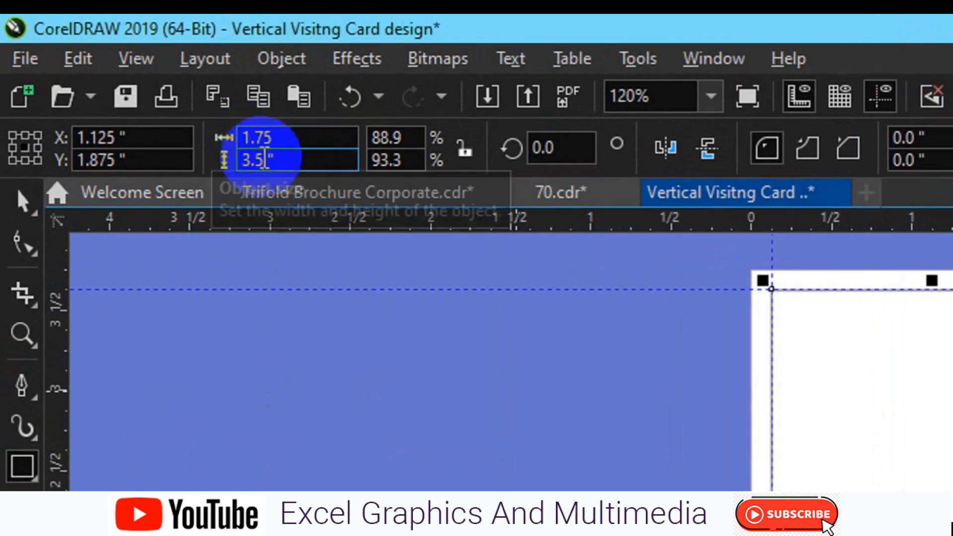
{"action": "double_click", "coordinate": [264, 160]}
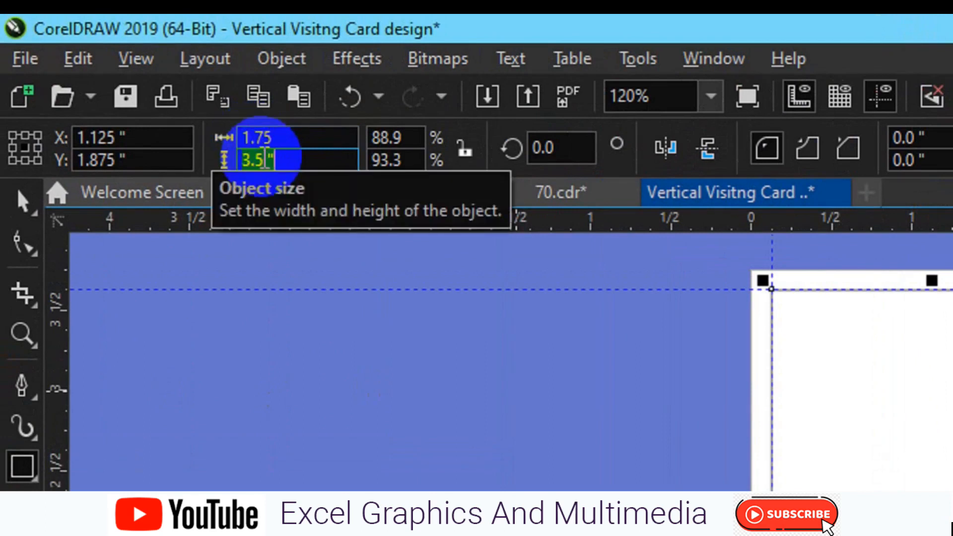
{"action": "type", "text": "3.2"}
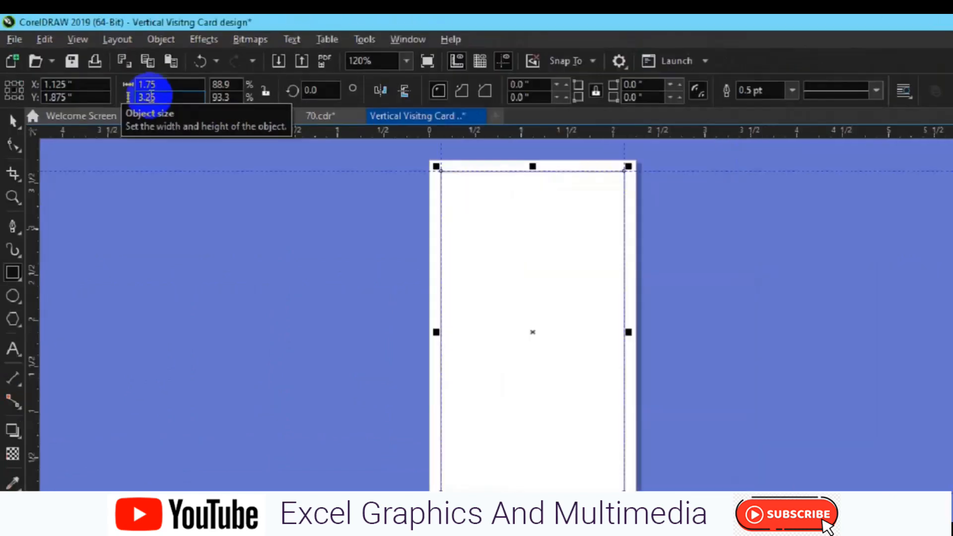
{"action": "key", "text": "Return"}
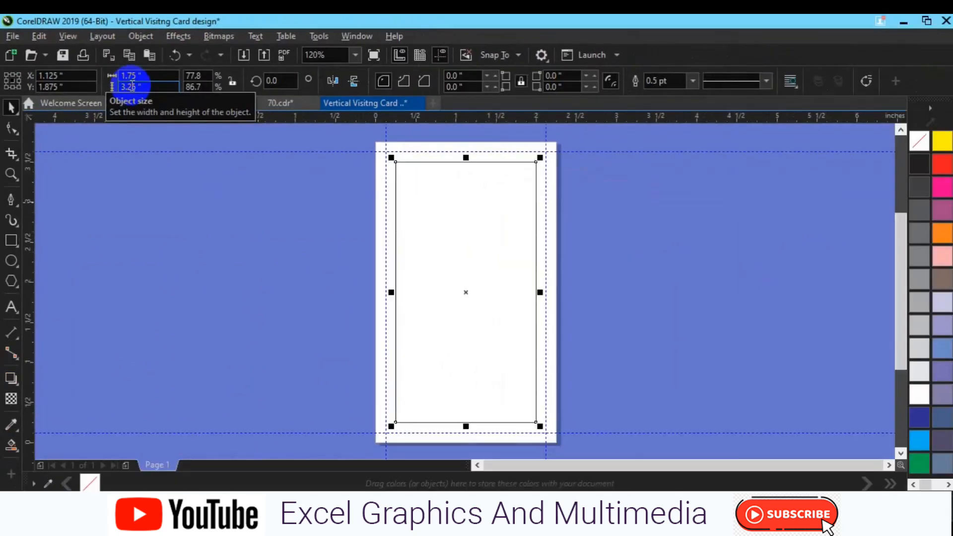
Place guidelines along all four edges of the 1.75 by 3.25 inch rectangle
{"action": "left_click_drag", "start_coordinate": [84, 294], "coordinate": [396, 285]}
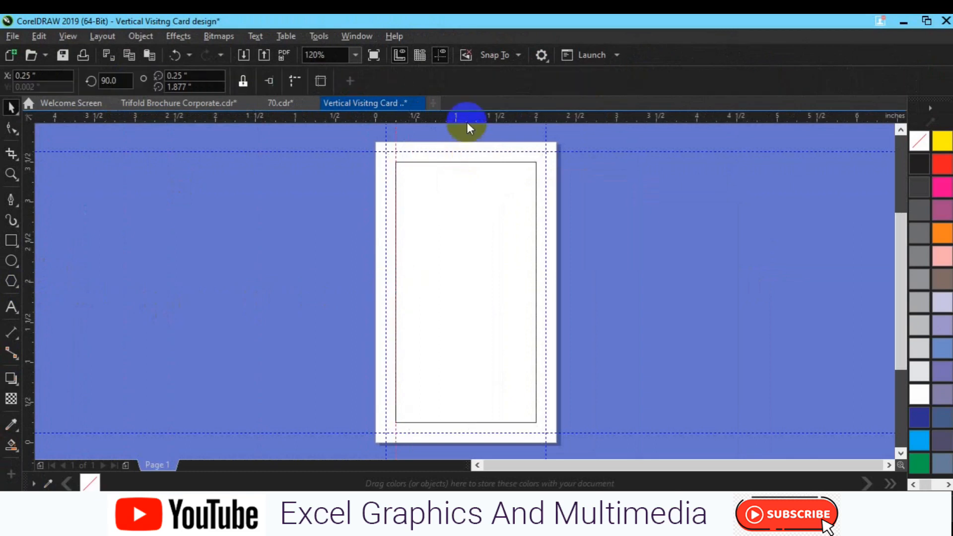
{"action": "left_click_drag", "start_coordinate": [466, 121], "coordinate": [466, 161]}
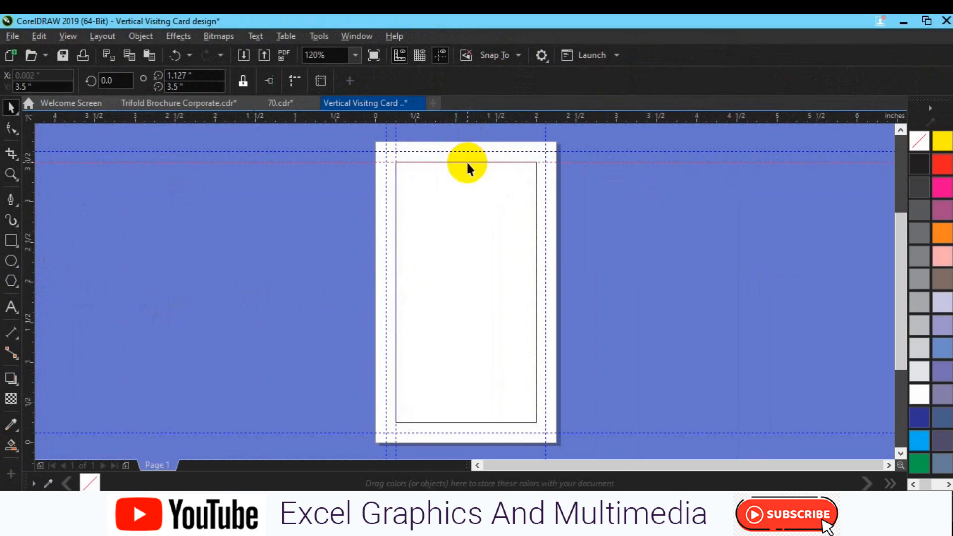
{"action": "left_click_drag", "start_coordinate": [470, 120], "coordinate": [506, 422]}
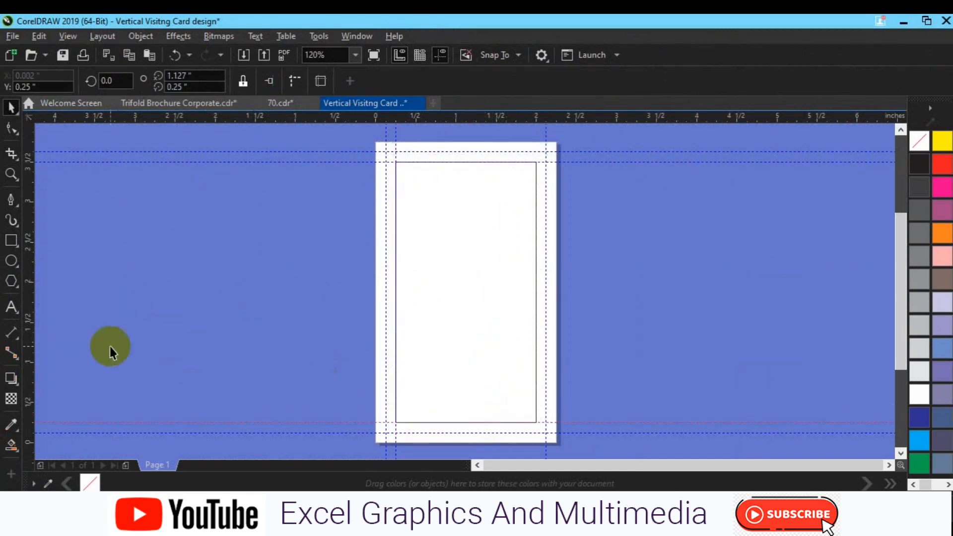
{"action": "left_click_drag", "start_coordinate": [30, 324], "coordinate": [111, 330]}
{"action": "left_click_drag", "start_coordinate": [332, 337], "coordinate": [535, 328]}
Delete the small rectangle and create a rectangle covering the whole page
{"action": "left_click", "coordinate": [482, 337]}
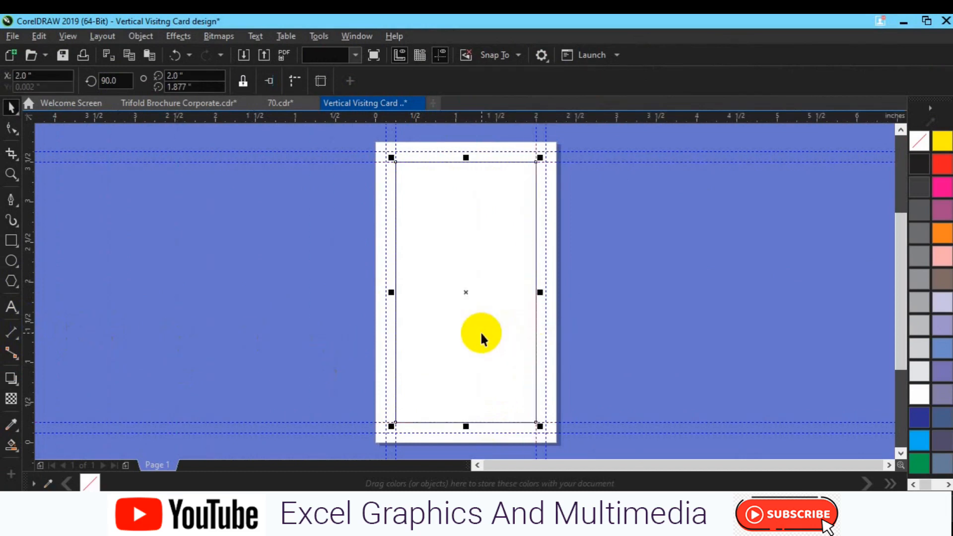
{"action": "key", "text": "Delete"}
{"action": "left_click", "coordinate": [13, 240]}
{"action": "double_click", "coordinate": [13, 240]}
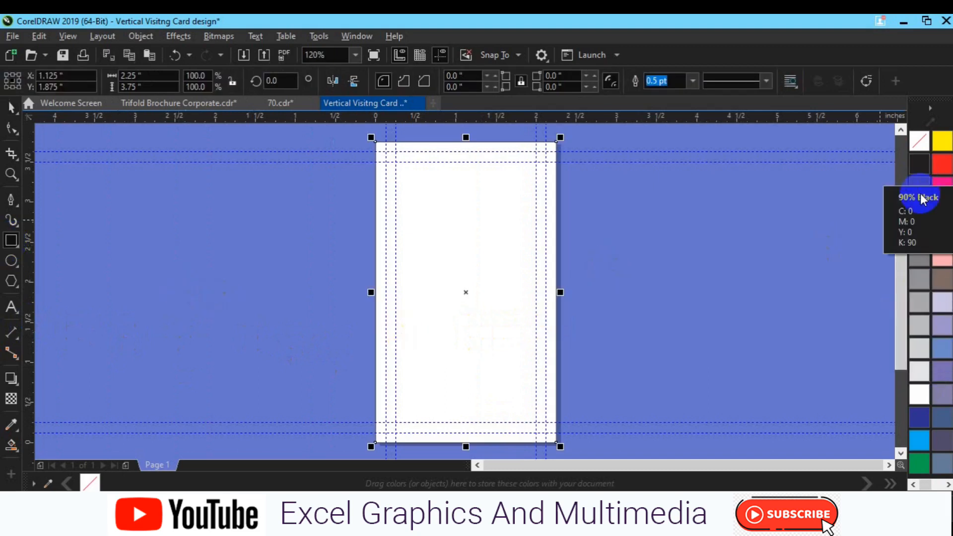
Fill the page rectangle with black, leaving its outline settings unchanged
{"action": "left_click", "coordinate": [919, 164]}
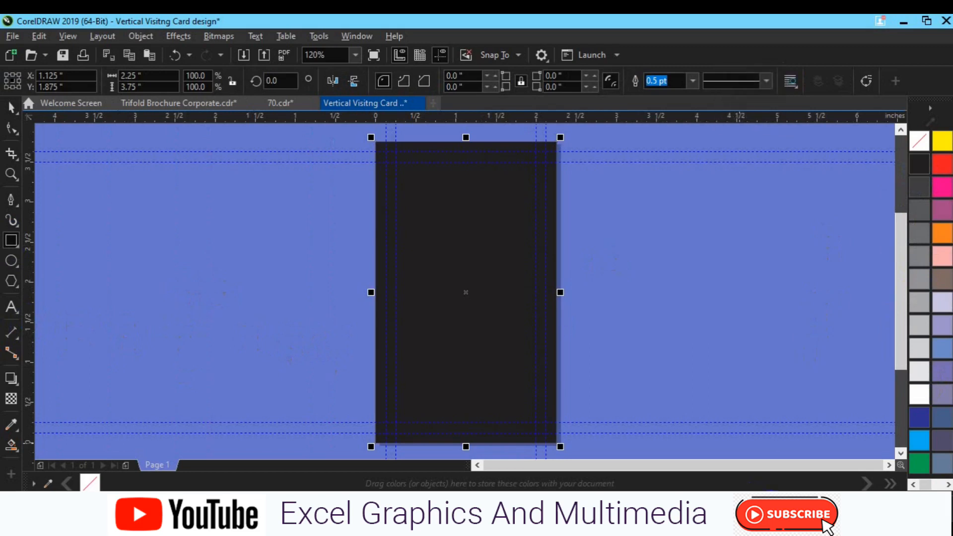
{"action": "double_click", "coordinate": [769, 509]}
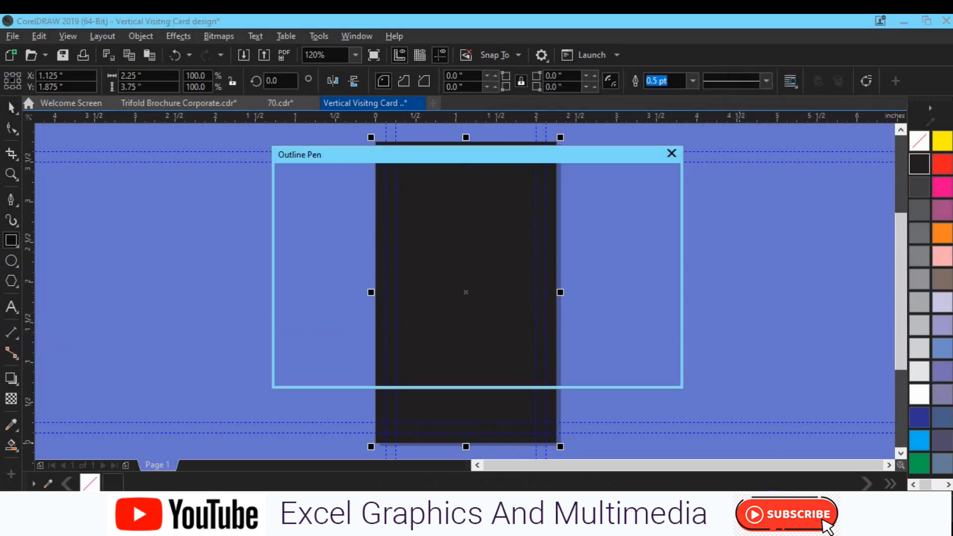
{"action": "left_click", "coordinate": [670, 155]}
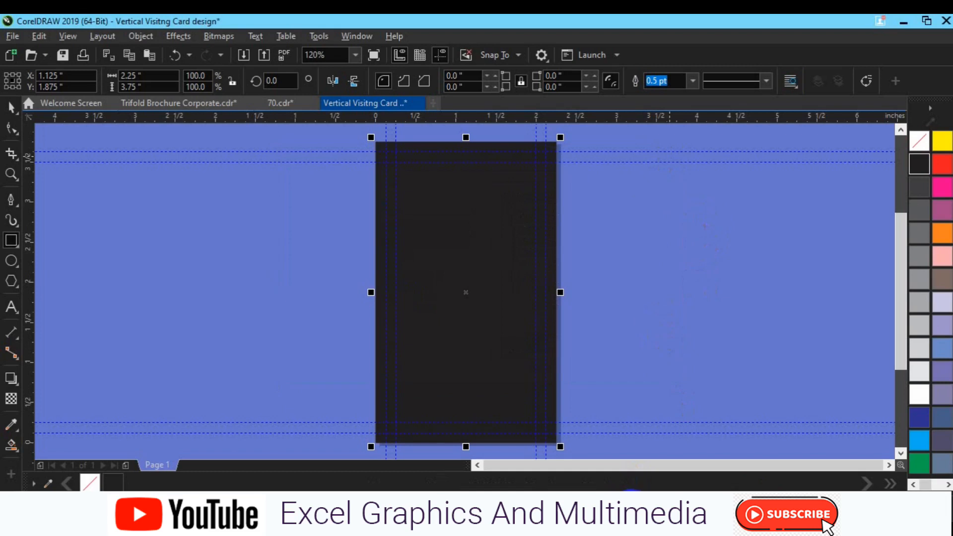
Change the card's fill to a very dark navy (#2A2C2F) in Edit Fill
{"action": "double_click", "coordinate": [631, 508]}
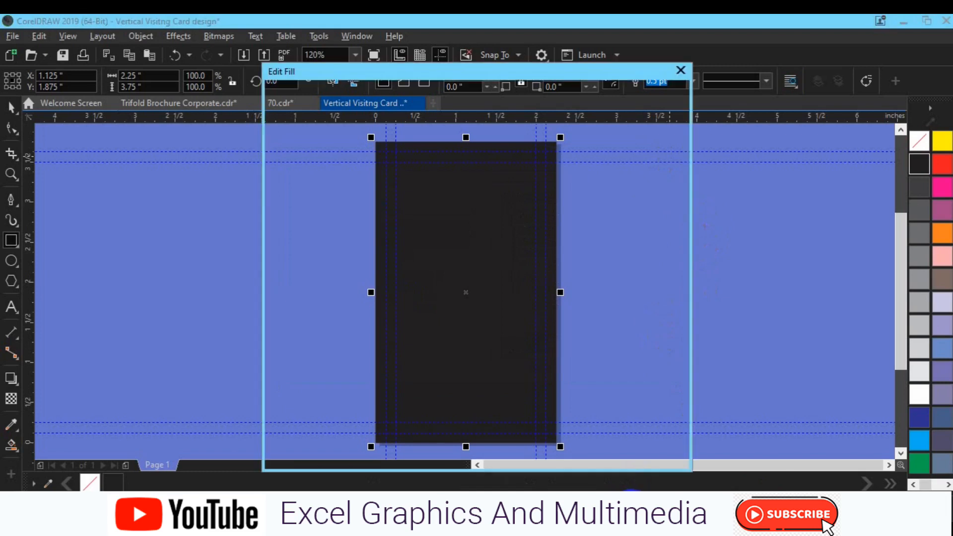
{"action": "left_click", "coordinate": [379, 348]}
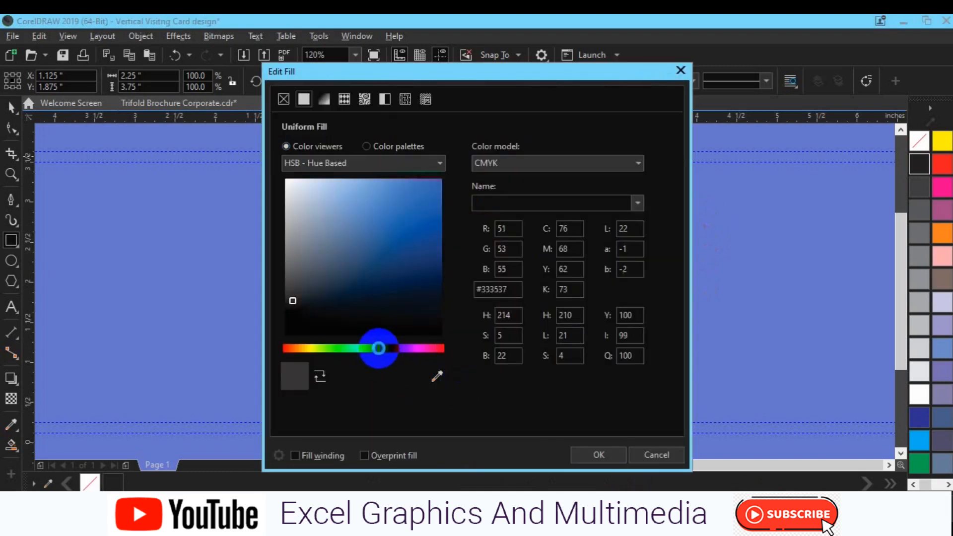
{"action": "left_click", "coordinate": [435, 310]}
{"action": "left_click_drag", "start_coordinate": [528, 75], "coordinate": [775, 38]}
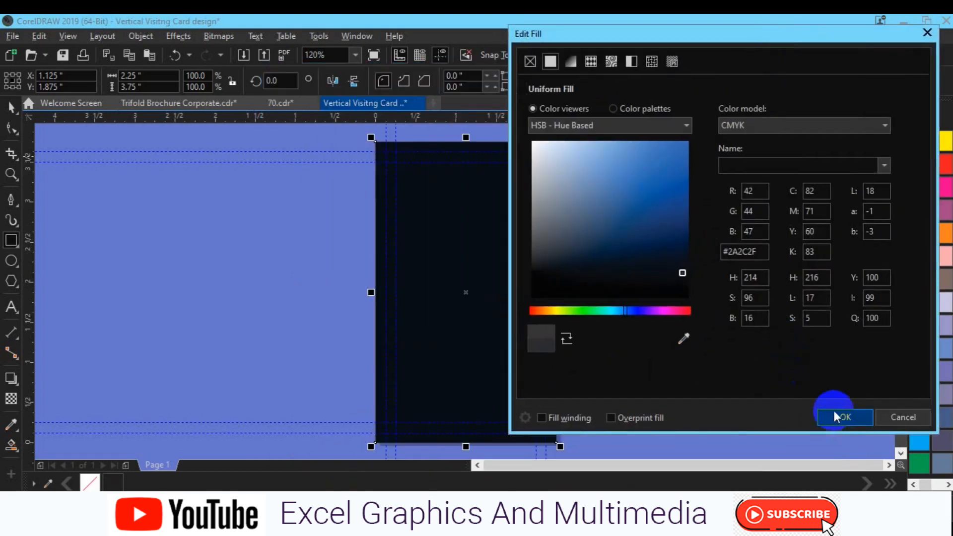
{"action": "left_click", "coordinate": [834, 413]}
{"action": "left_click", "coordinate": [654, 326]}
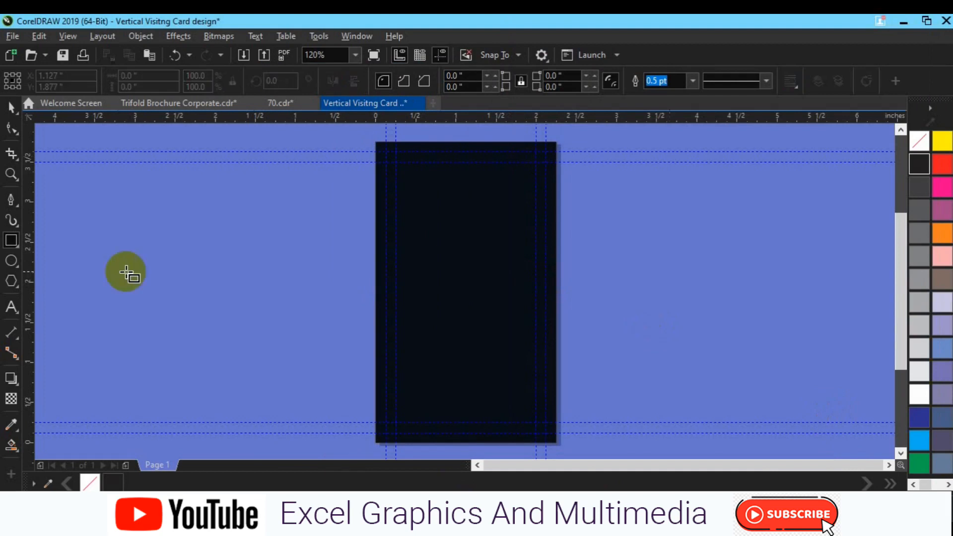
Draw a square, round it into a circle, stretch it into a tall pill, and place it on the card
{"action": "left_click_drag", "start_coordinate": [168, 234], "coordinate": [230, 366]}
{"action": "left_click", "coordinate": [11, 107]}
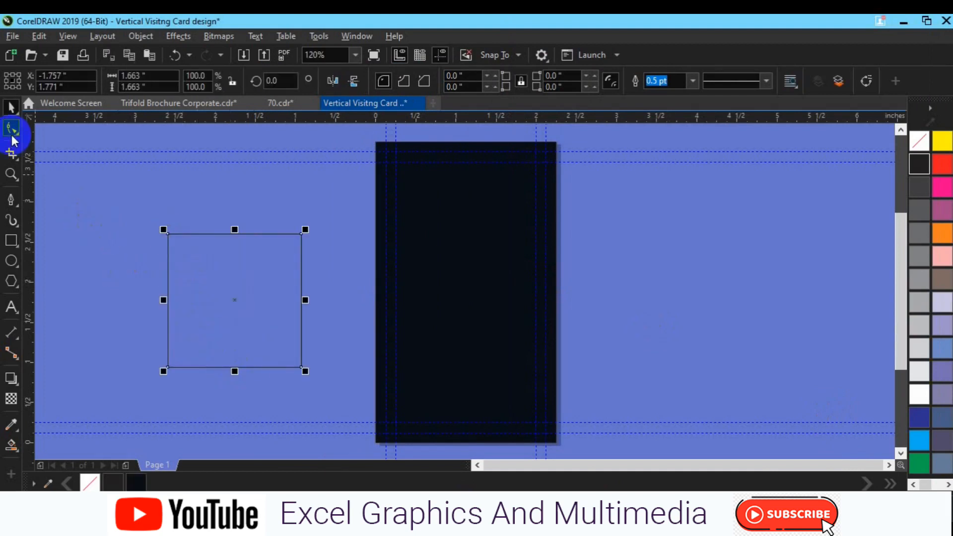
{"action": "key", "text": "F10"}
{"action": "left_click_drag", "start_coordinate": [169, 368], "coordinate": [181, 297]}
{"action": "key", "text": "space"}
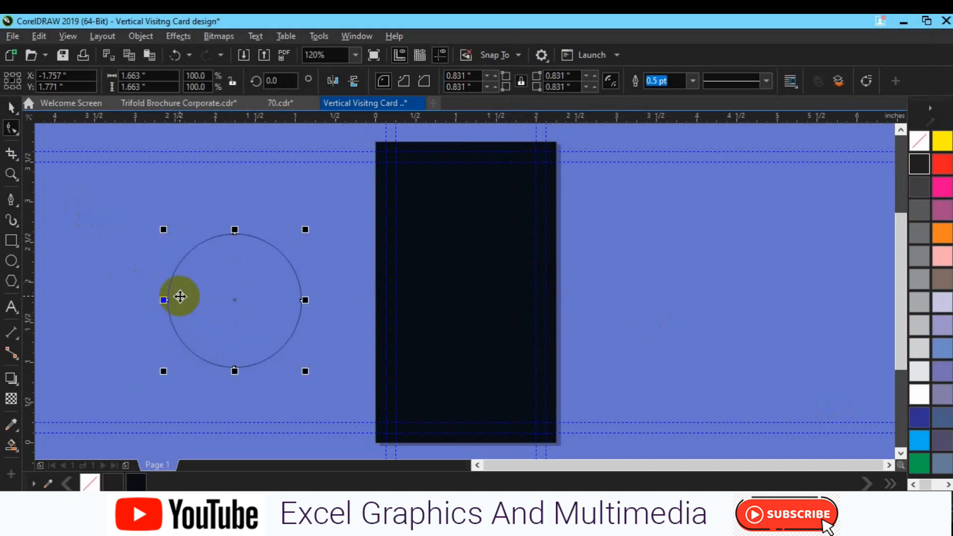
{"action": "left_click_drag", "start_coordinate": [235, 371], "coordinate": [240, 428]}
{"action": "left_click_drag", "start_coordinate": [233, 336], "coordinate": [470, 240]}
Give the pill a light grey outline and shift it up so its bottom arches across the card top
{"action": "right_click", "coordinate": [919, 302]}
{"action": "left_click", "coordinate": [12, 128]}
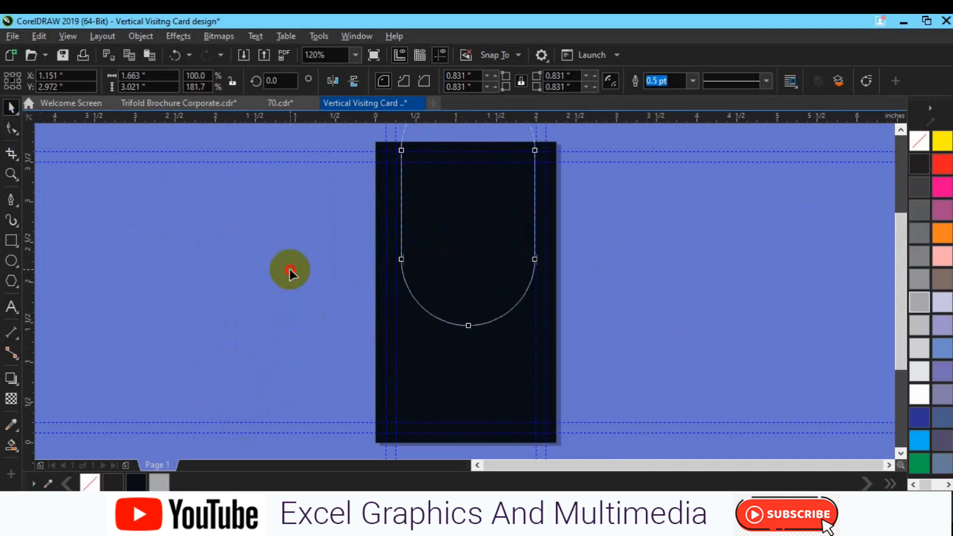
{"action": "left_click", "coordinate": [401, 261]}
{"action": "left_click", "coordinate": [402, 237]}
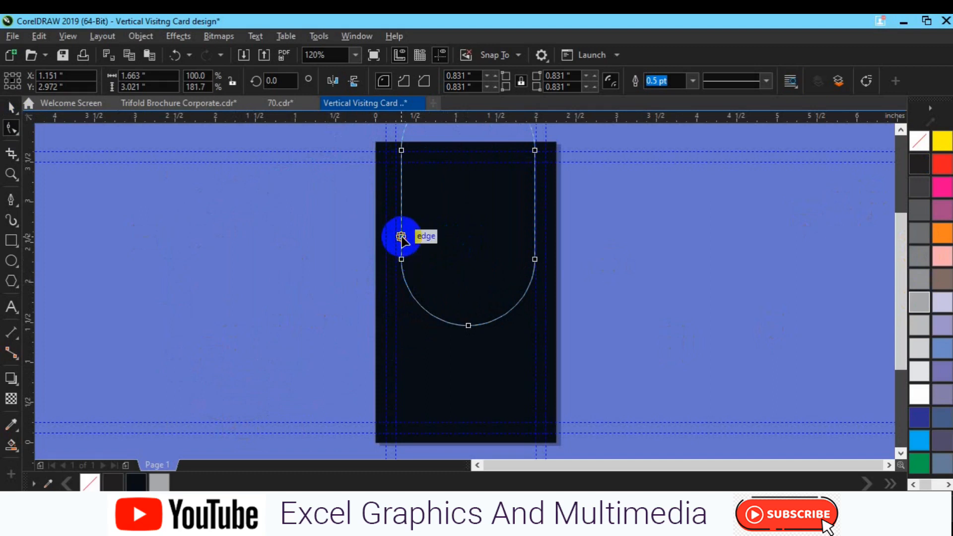
{"action": "key", "text": "space"}
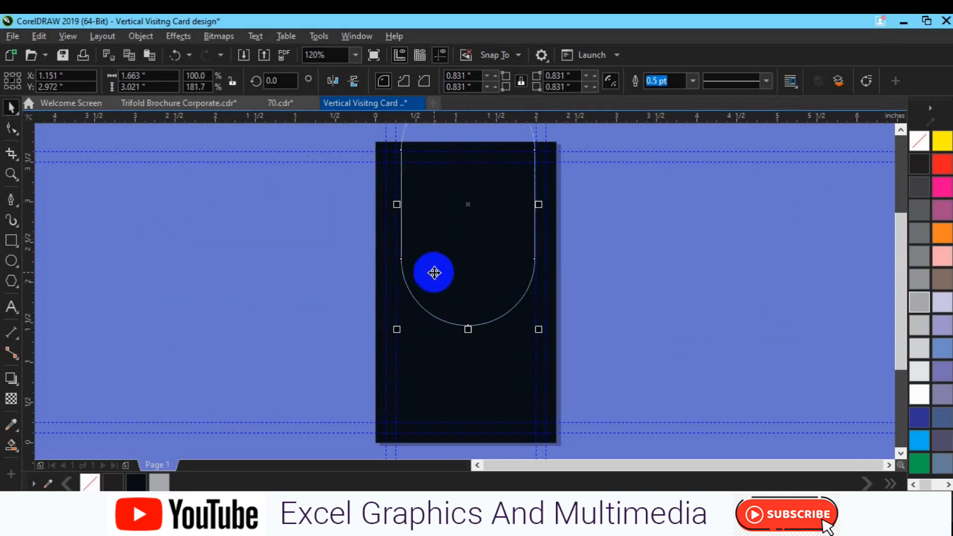
{"action": "left_click", "coordinate": [460, 254]}
{"action": "left_click_drag", "start_coordinate": [460, 255], "coordinate": [458, 192]}
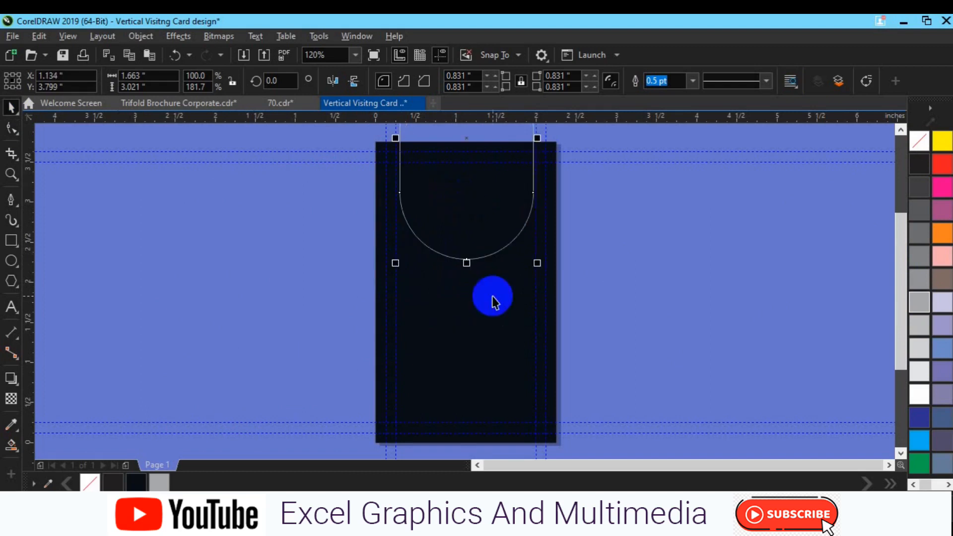
Move the arch slightly lower on the card
{"action": "left_click", "coordinate": [471, 355], "text": "shift"}
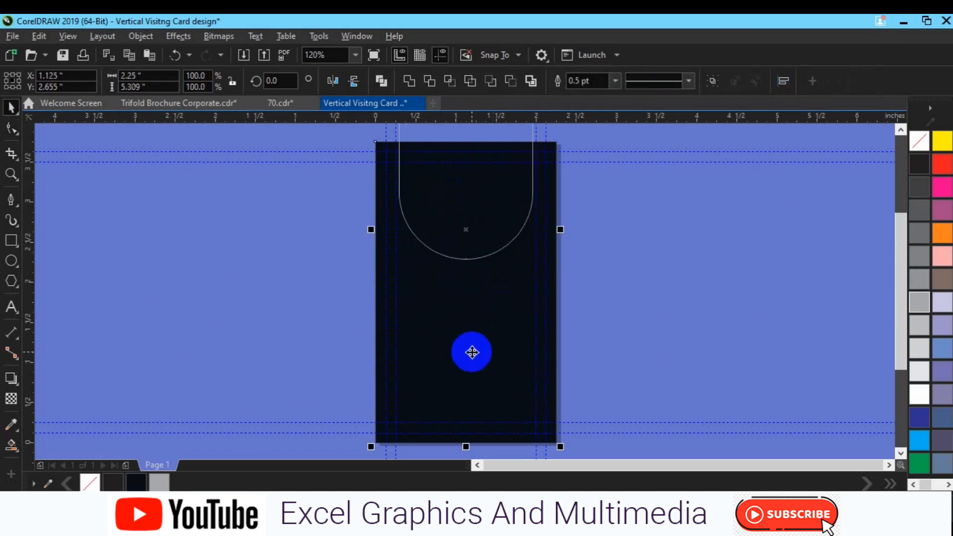
{"action": "left_click", "coordinate": [618, 338]}
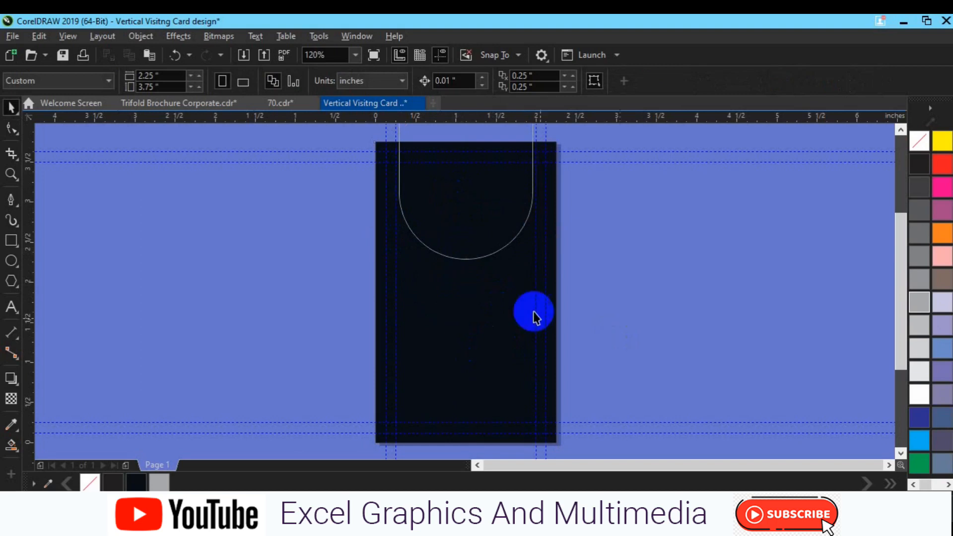
{"action": "left_click", "coordinate": [475, 255]}
{"action": "left_click_drag", "start_coordinate": [475, 254], "coordinate": [474, 278]}
Try adjusting the arch's corner node, undo it, and fine-tune the arch's position
{"action": "left_click", "coordinate": [11, 129]}
{"action": "left_click", "coordinate": [400, 213]}
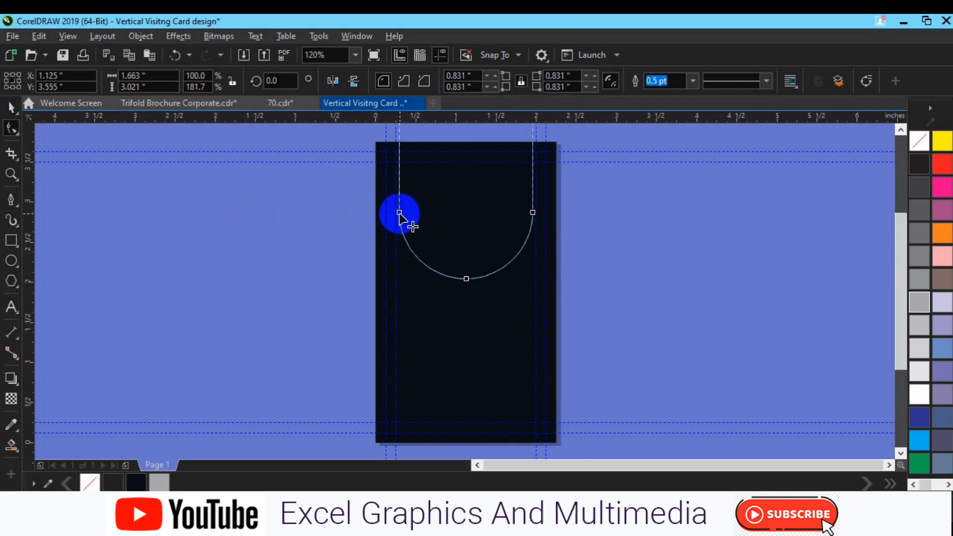
{"action": "left_click_drag", "start_coordinate": [400, 213], "coordinate": [399, 219]}
{"action": "key", "text": "space"}
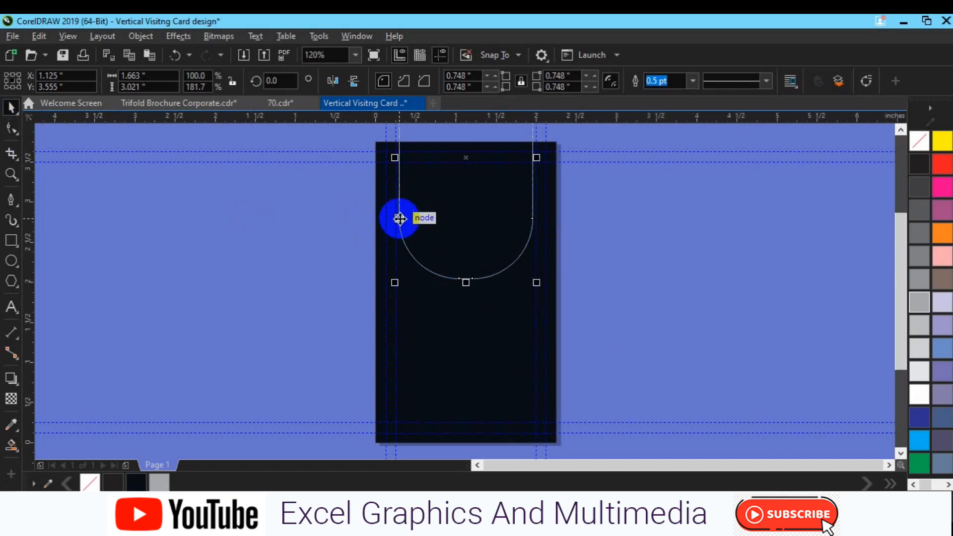
{"action": "left_click", "coordinate": [582, 250]}
{"action": "key", "text": "ctrl+z"}
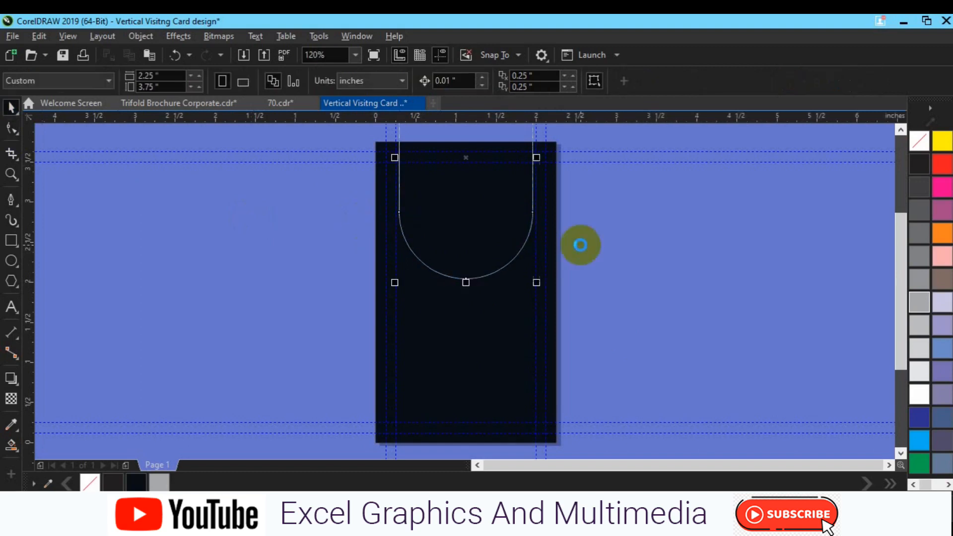
{"action": "left_click_drag", "start_coordinate": [460, 247], "coordinate": [457, 256]}
{"action": "left_click", "coordinate": [464, 340], "text": "shift"}
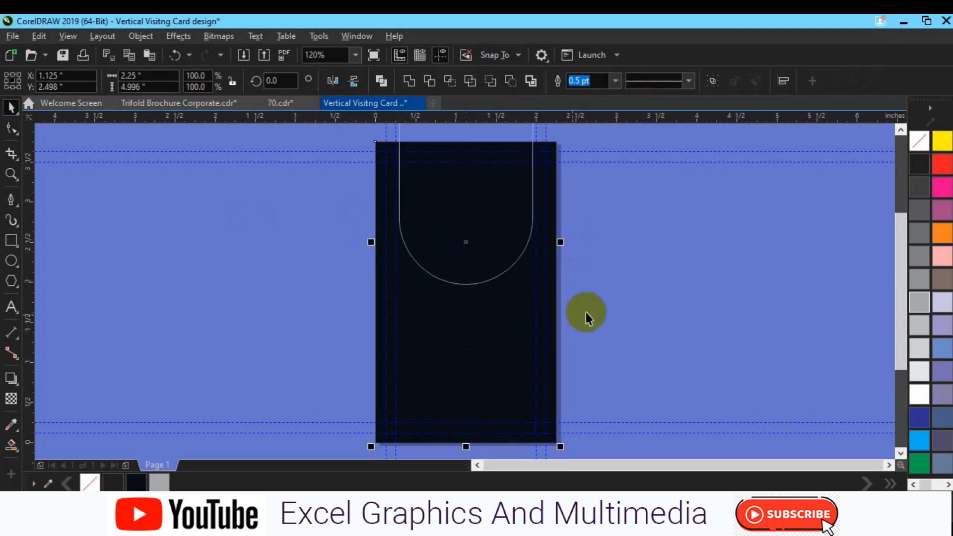
{"action": "left_click", "coordinate": [639, 303]}
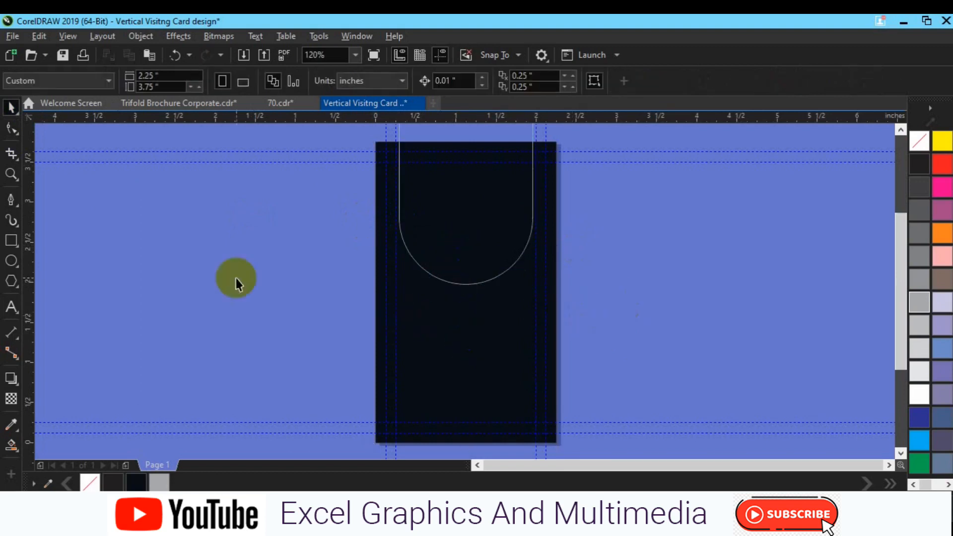
Draw a circle on the canvas to the left of the card
{"action": "left_click", "coordinate": [11, 261]}
{"action": "left_click_drag", "start_coordinate": [256, 234], "coordinate": [334, 332]}
{"action": "left_click", "coordinate": [309, 289]}
Move the circle into the card's arch and fill it grey
{"action": "left_click_drag", "start_coordinate": [309, 289], "coordinate": [467, 227]}
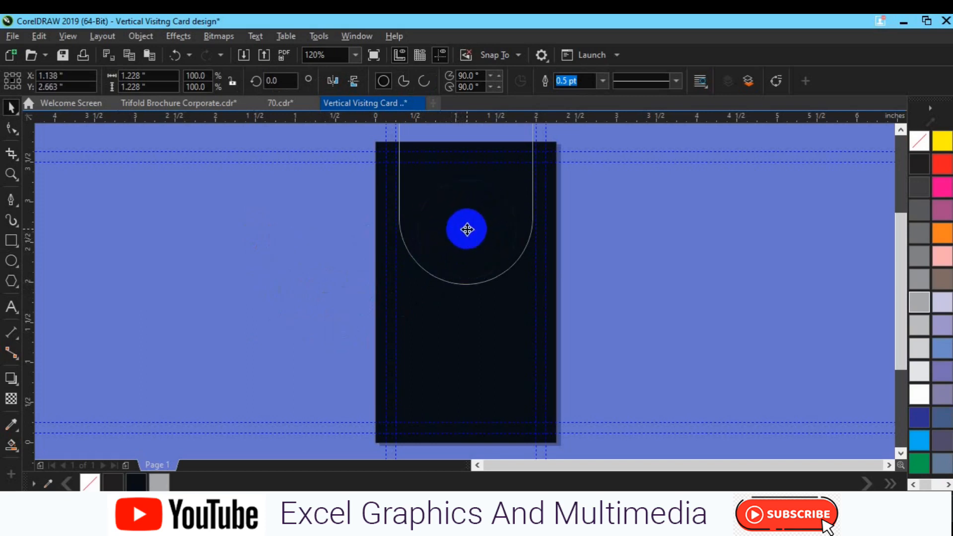
{"action": "left_click", "coordinate": [917, 239]}
{"action": "left_click", "coordinate": [533, 213]}
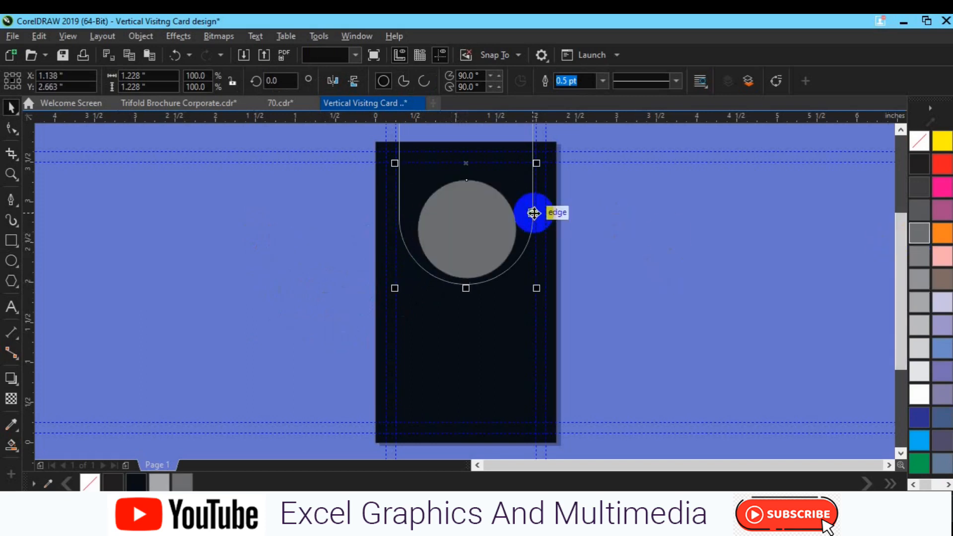
{"action": "left_click", "coordinate": [534, 213], "text": "shift"}
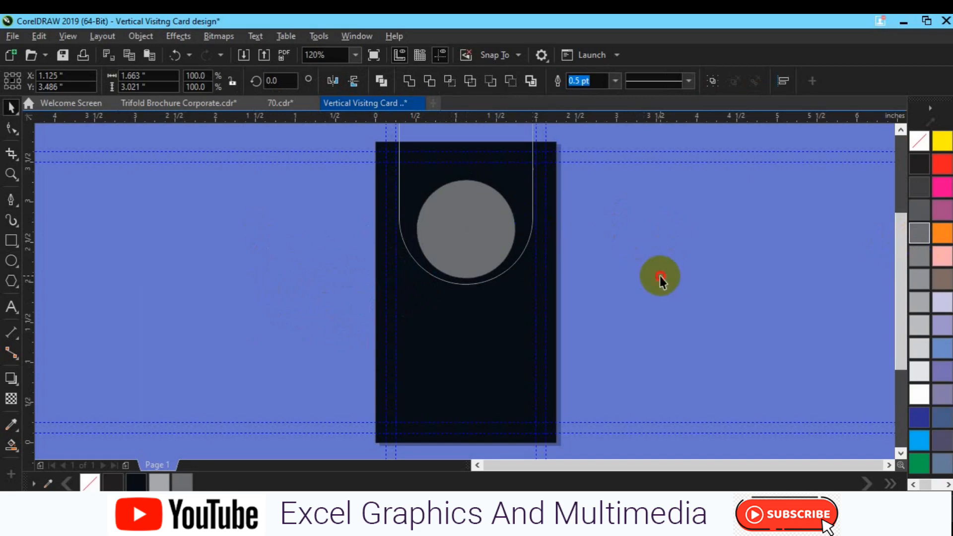
{"action": "left_click", "coordinate": [659, 276]}
{"action": "left_click", "coordinate": [466, 248]}
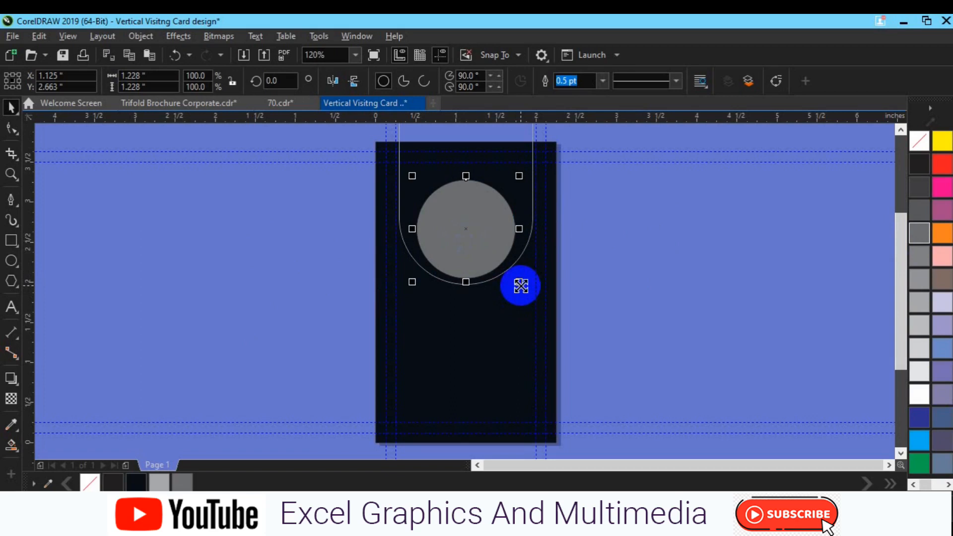
Add a smaller 10% Black circle inside, forming a grey ring, and nudge both down
{"action": "left_click_drag", "start_coordinate": [521, 286], "coordinate": [513, 281]}
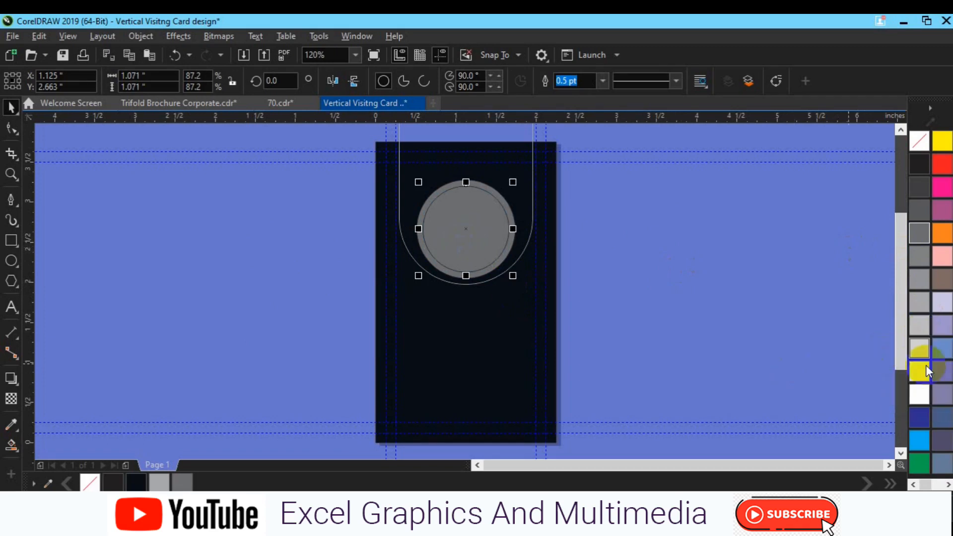
{"action": "left_click", "coordinate": [920, 369]}
{"action": "left_click_drag", "start_coordinate": [504, 258], "coordinate": [523, 287]}
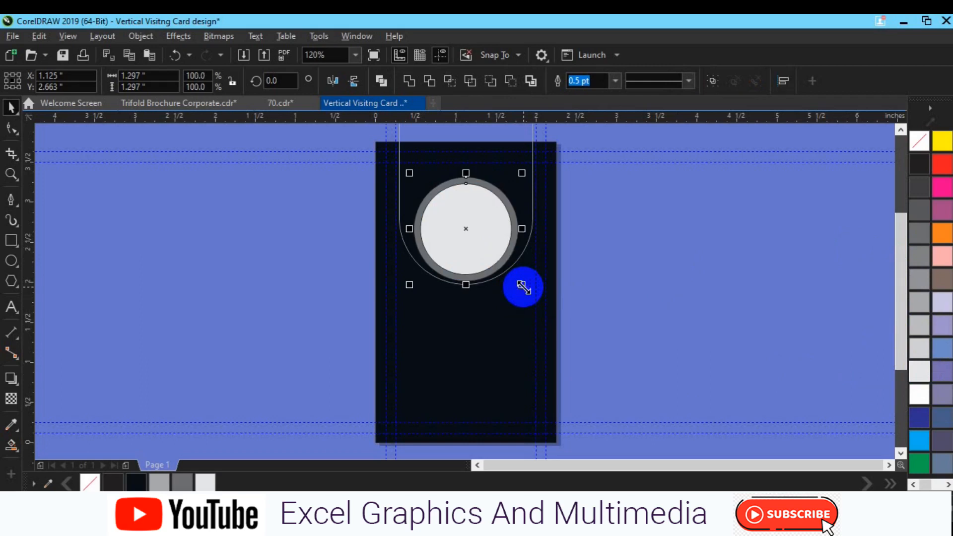
{"action": "left_click", "coordinate": [522, 204]}
{"action": "left_click", "coordinate": [604, 261]}
{"action": "left_click", "coordinate": [471, 229]}
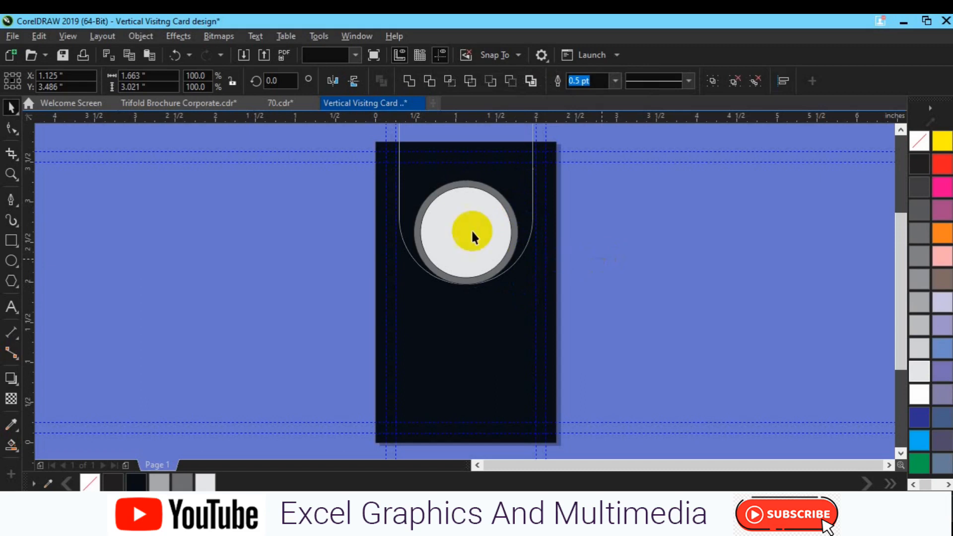
{"action": "key", "text": "Down"}
{"action": "key", "text": "Down"}
{"action": "key", "text": "Down"}
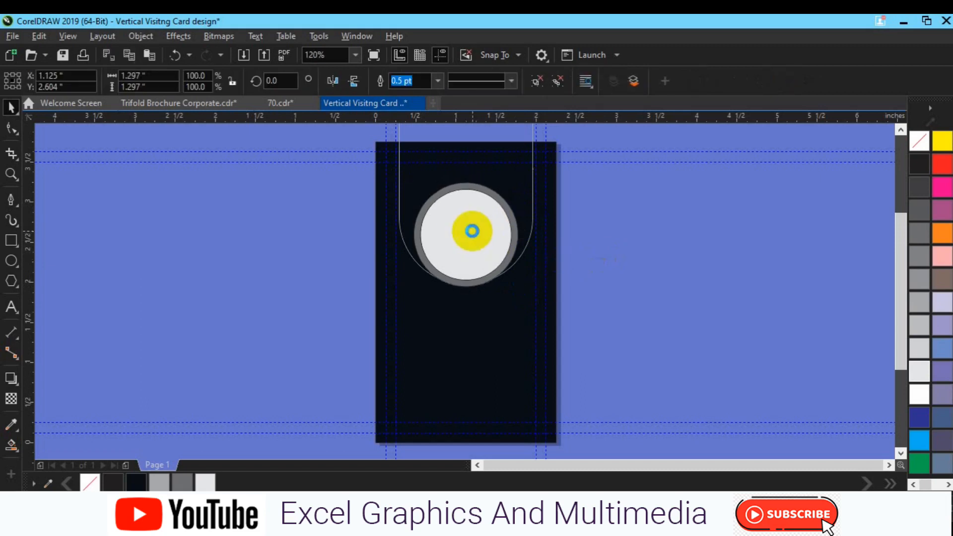
Remove the outlines from both circles
{"action": "left_click", "coordinate": [527, 205]}
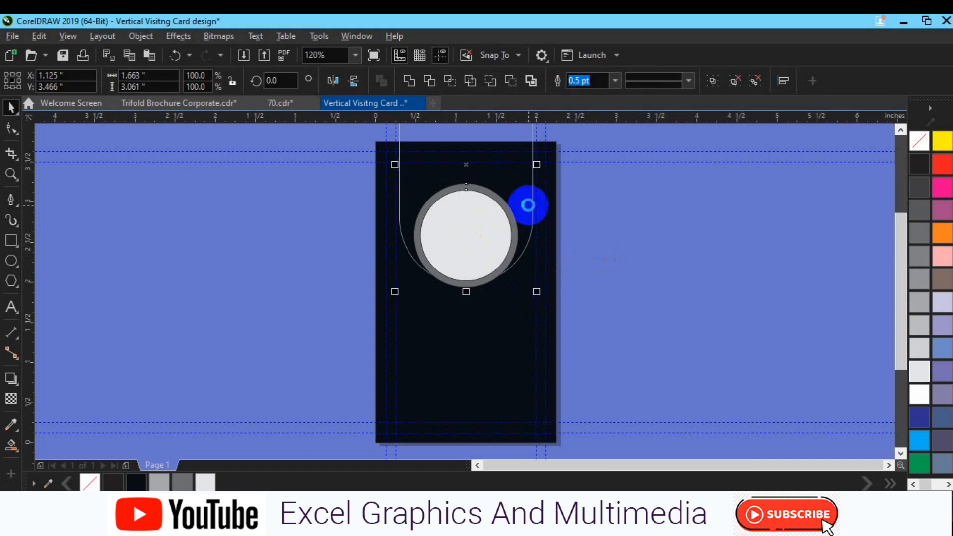
{"action": "left_click", "coordinate": [621, 276]}
{"action": "left_click_drag", "start_coordinate": [334, 143], "coordinate": [532, 318]}
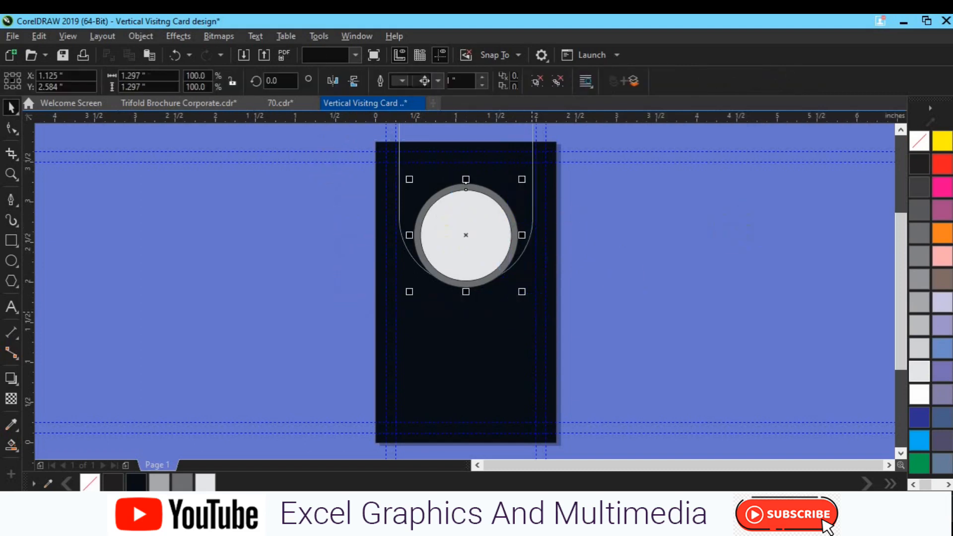
{"action": "right_click", "coordinate": [922, 141]}
{"action": "left_click", "coordinate": [484, 325]}
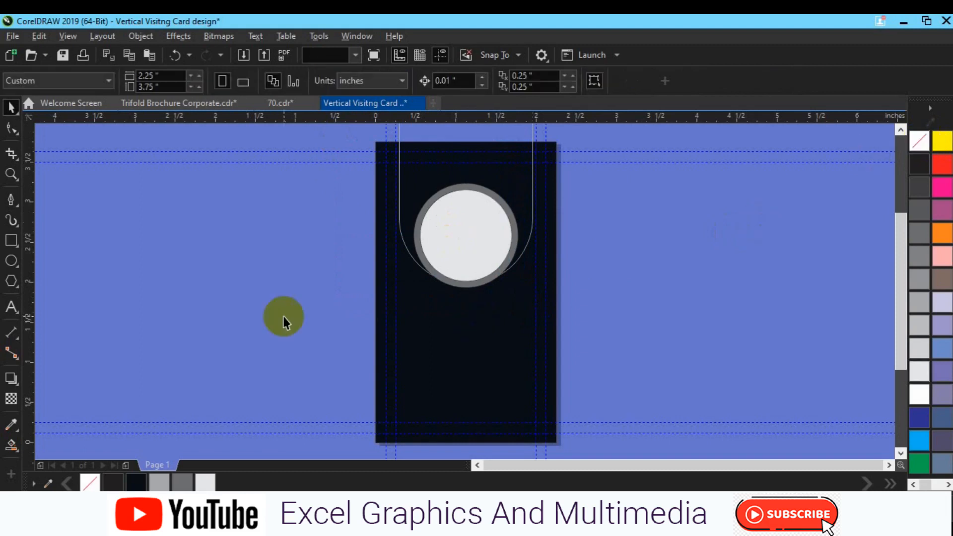
Draw a wide bar below the photo circle, outline it light grey, and round it into a pill
{"action": "left_click", "coordinate": [11, 241]}
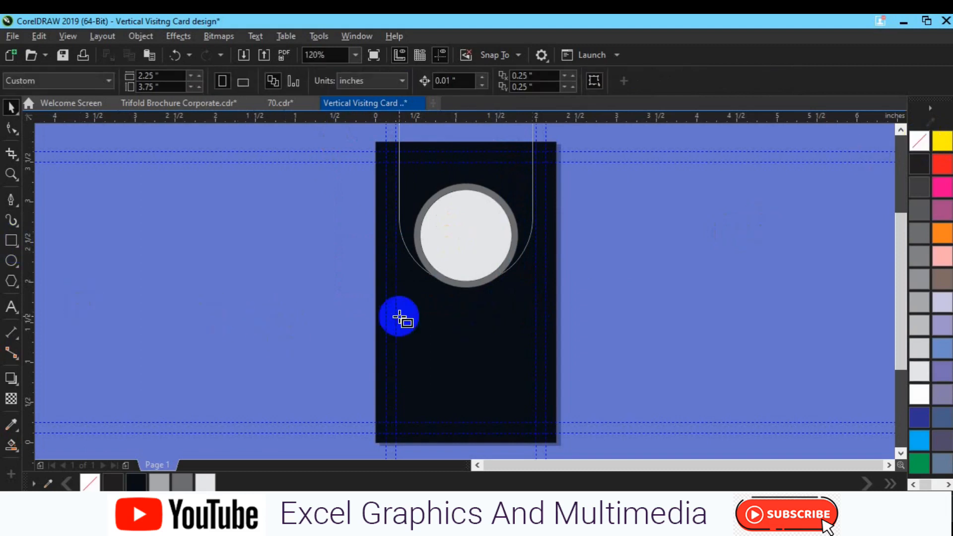
{"action": "left_click_drag", "start_coordinate": [397, 311], "coordinate": [546, 347]}
{"action": "key", "text": "space"}
{"action": "left_click_drag", "start_coordinate": [393, 331], "coordinate": [382, 330]}
{"action": "right_click", "coordinate": [917, 280]}
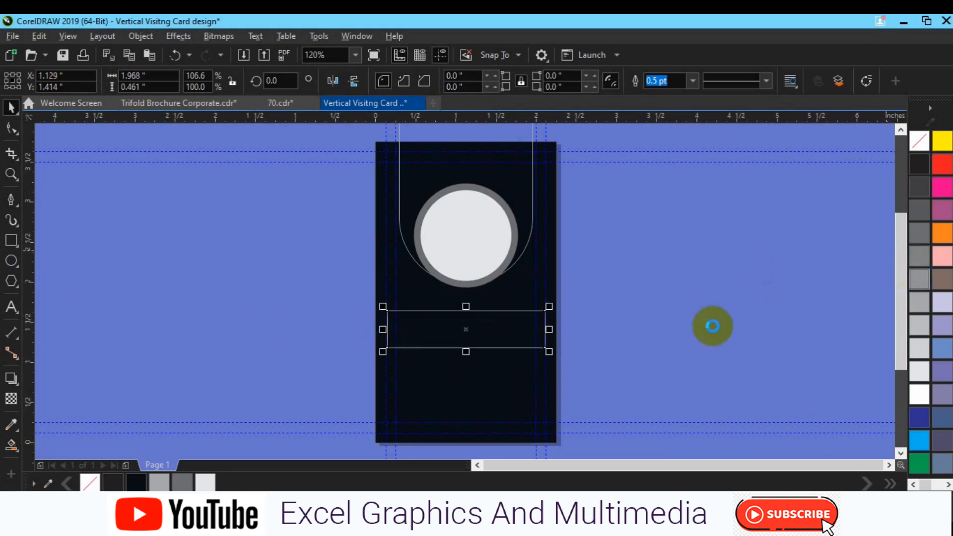
{"action": "left_click", "coordinate": [11, 128]}
{"action": "left_click_drag", "start_coordinate": [402, 317], "coordinate": [458, 311]}
Draw a small light-grey-outlined circle and place it in the pill's left end
{"action": "scroll", "coordinate": [458, 312], "scroll_direction": "up", "scroll_amount": 2}
{"action": "left_click", "coordinate": [14, 263]}
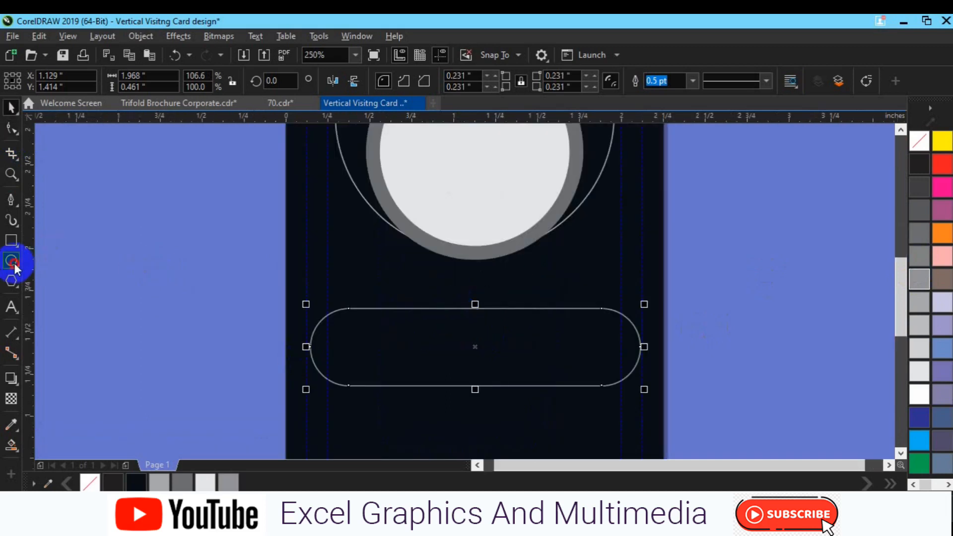
{"action": "left_click_drag", "start_coordinate": [200, 315], "coordinate": [255, 372]}
{"action": "key", "text": "space"}
{"action": "left_click_drag", "start_coordinate": [230, 340], "coordinate": [346, 347]}
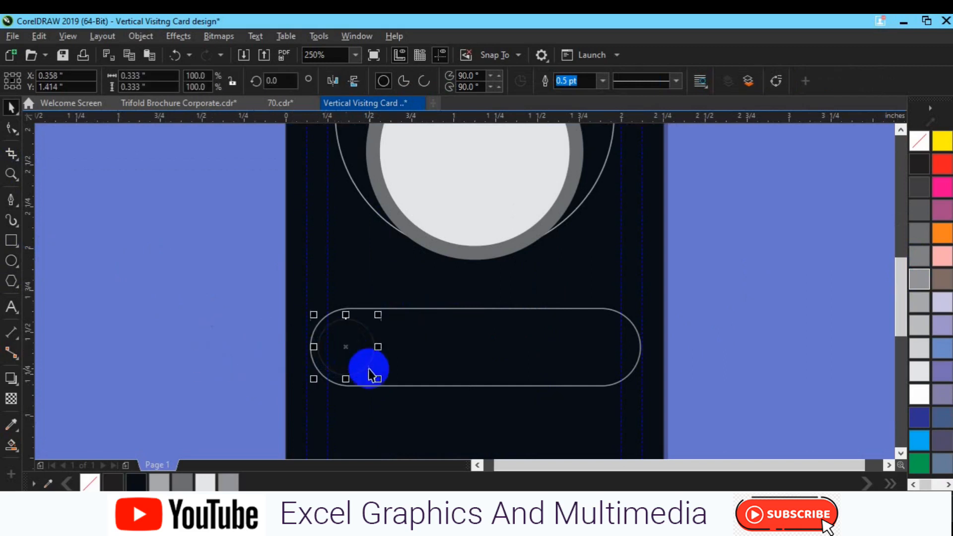
{"action": "right_click", "coordinate": [918, 302]}
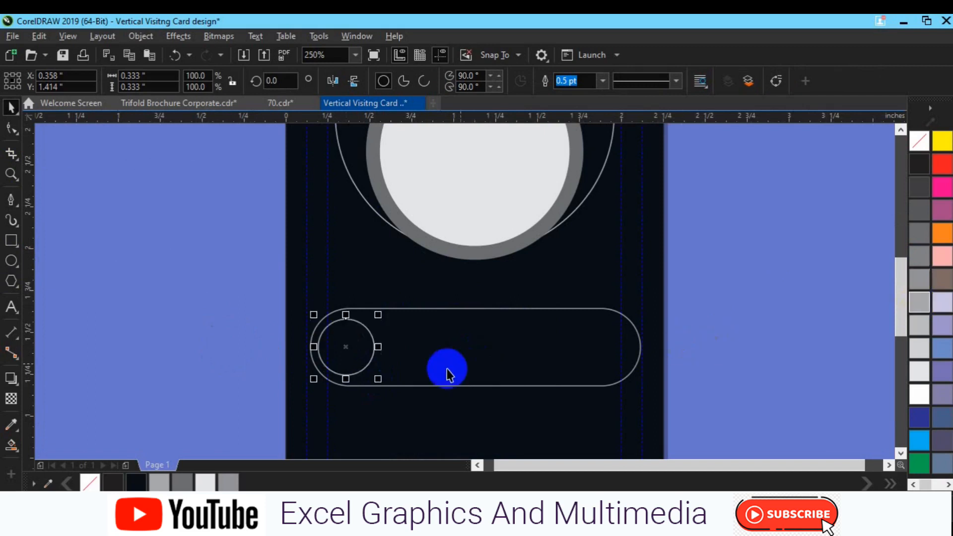
{"action": "left_click_drag", "start_coordinate": [377, 380], "coordinate": [389, 388]}
Align the circle with the pill's centre and left edge, then nudge it snugly into place
{"action": "left_click", "coordinate": [449, 367], "text": "shift"}
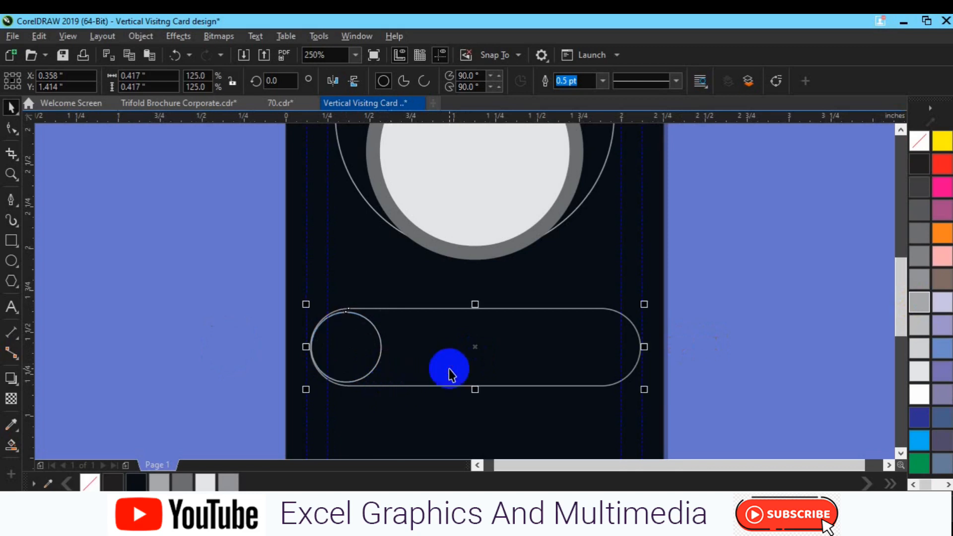
{"action": "key", "text": "e"}
{"action": "key", "text": "l"}
{"action": "left_click", "coordinate": [448, 368]}
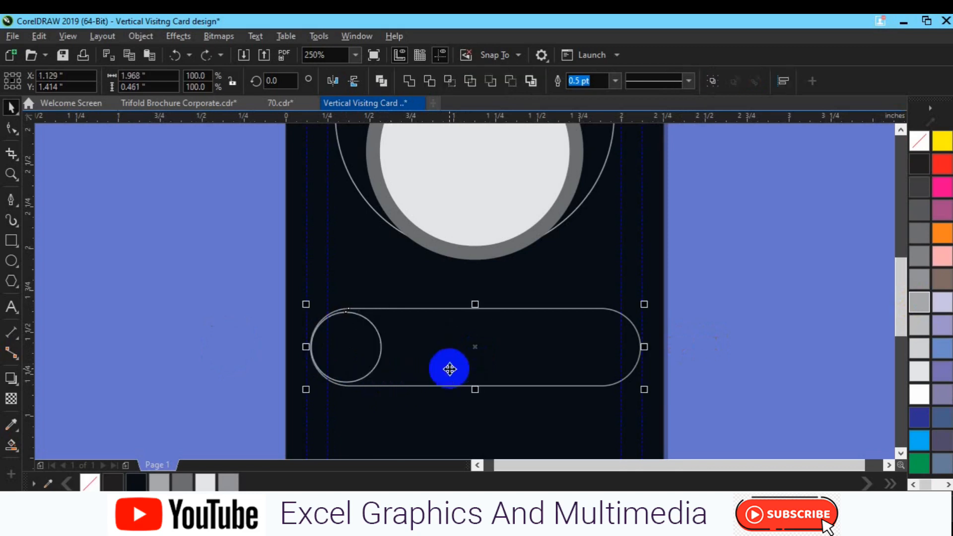
{"action": "left_click", "coordinate": [358, 346]}
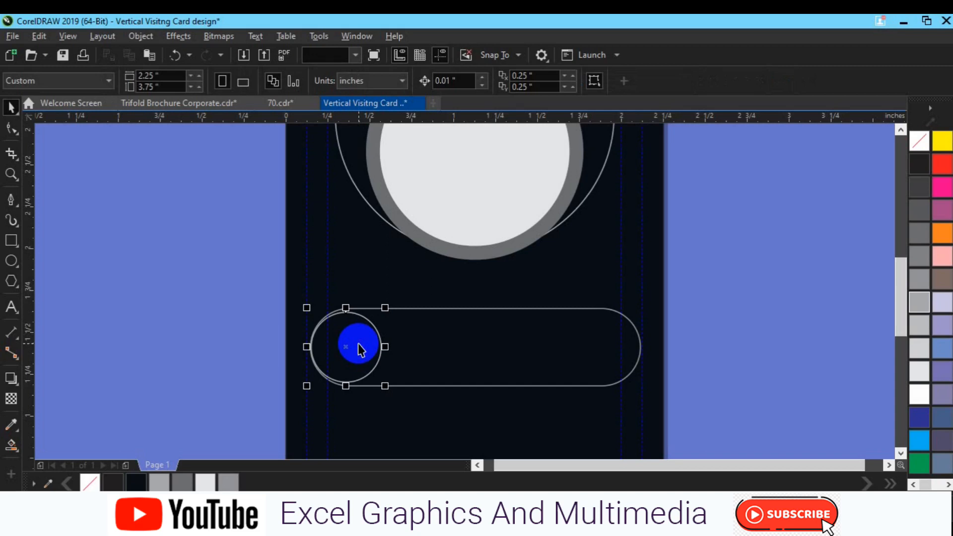
{"action": "key", "text": "Right"}
{"action": "key", "text": "Right"}
{"action": "key", "text": "Right"}
{"action": "key", "text": "Right"}
{"action": "key", "text": "Right"}
{"action": "key", "text": "Right"}
{"action": "key", "text": "Left"}
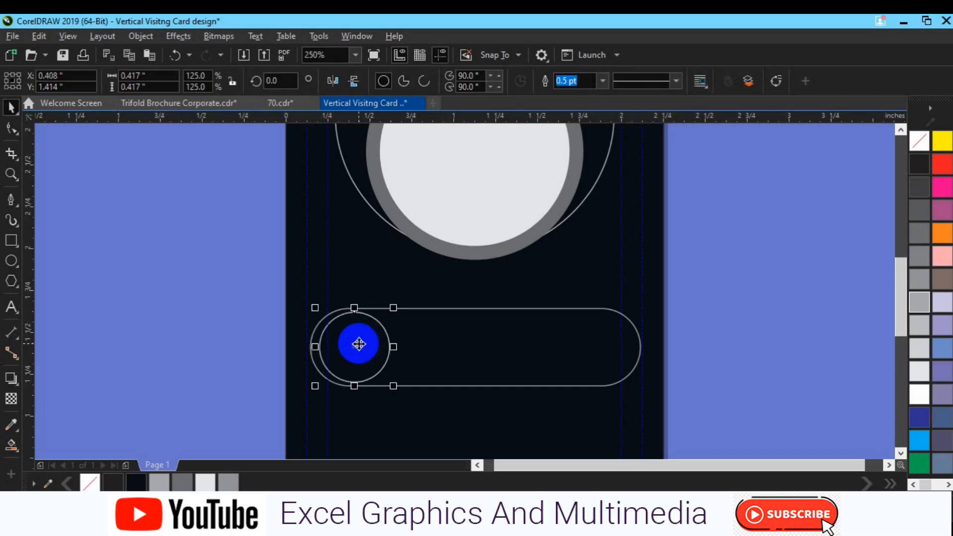
{"action": "key", "text": "Left"}
{"action": "key", "text": "Left"}
{"action": "key", "text": "Left"}
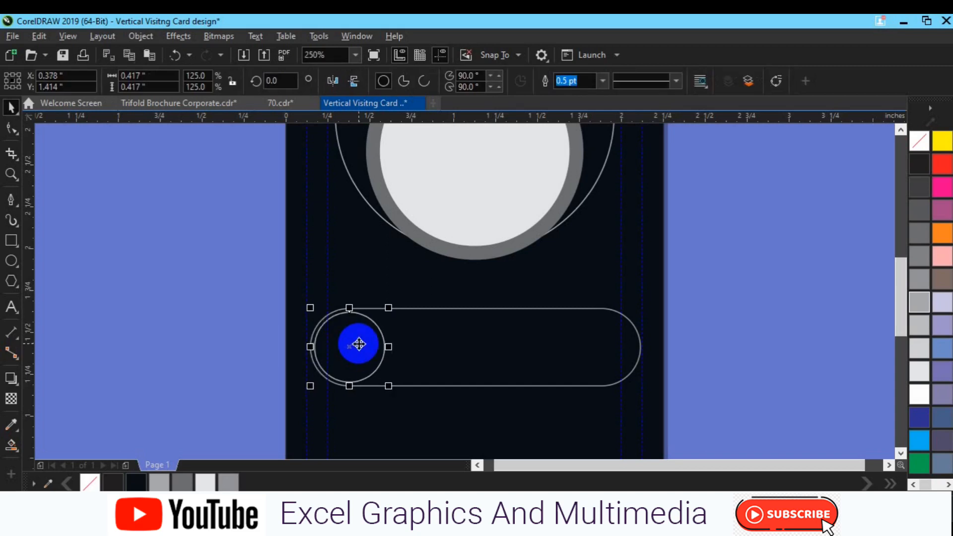
{"action": "left_click", "coordinate": [562, 354]}
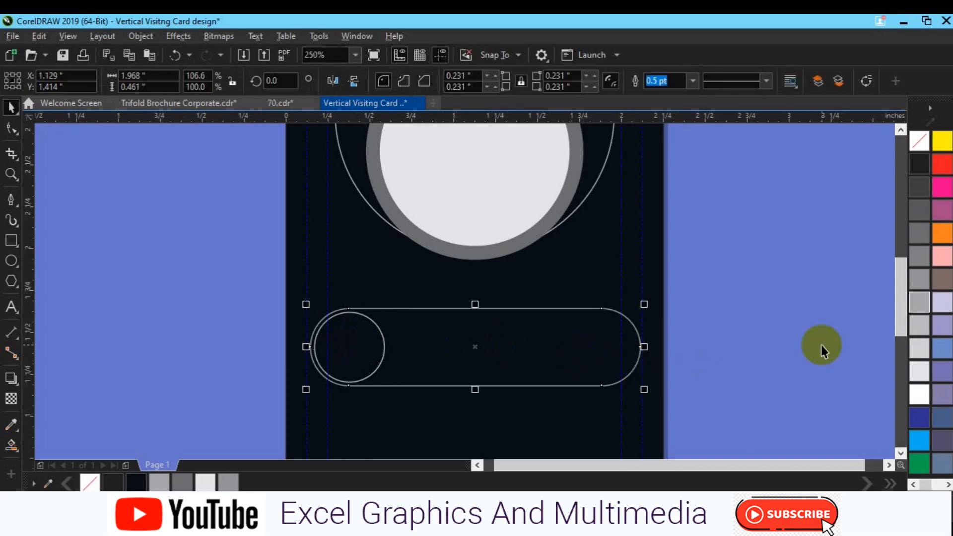
Fill the pill red with no outline and give the small circle a darker red fill
{"action": "left_click", "coordinate": [942, 164]}
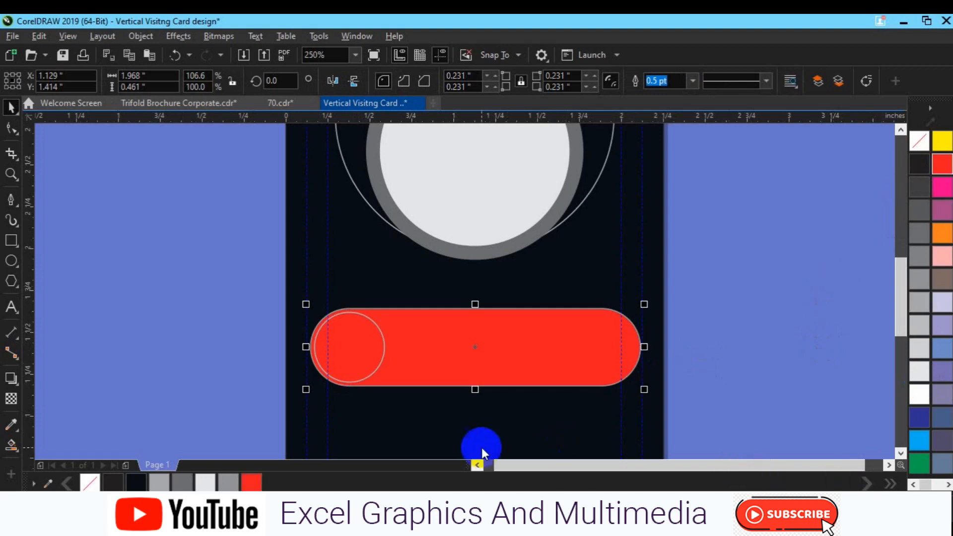
{"action": "right_click", "coordinate": [91, 481]}
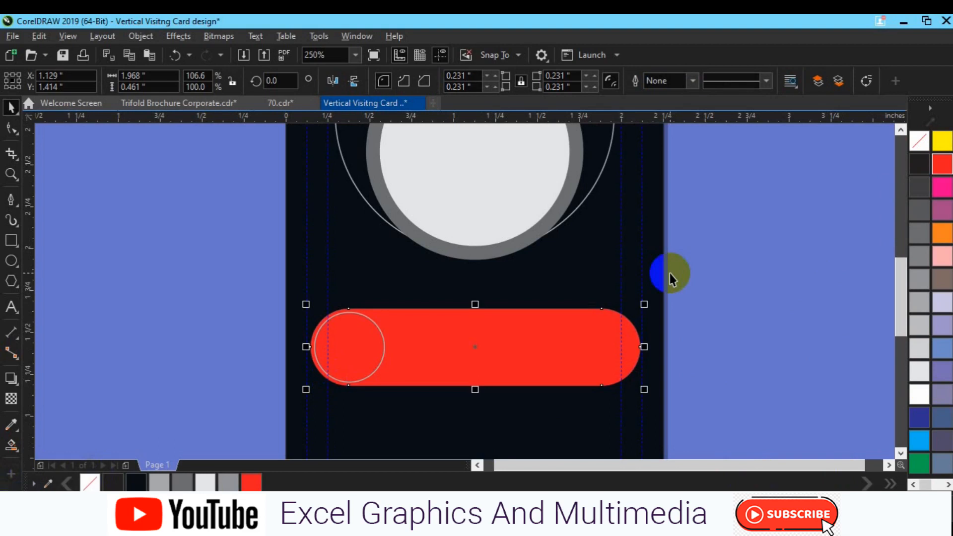
{"action": "left_click", "coordinate": [382, 354]}
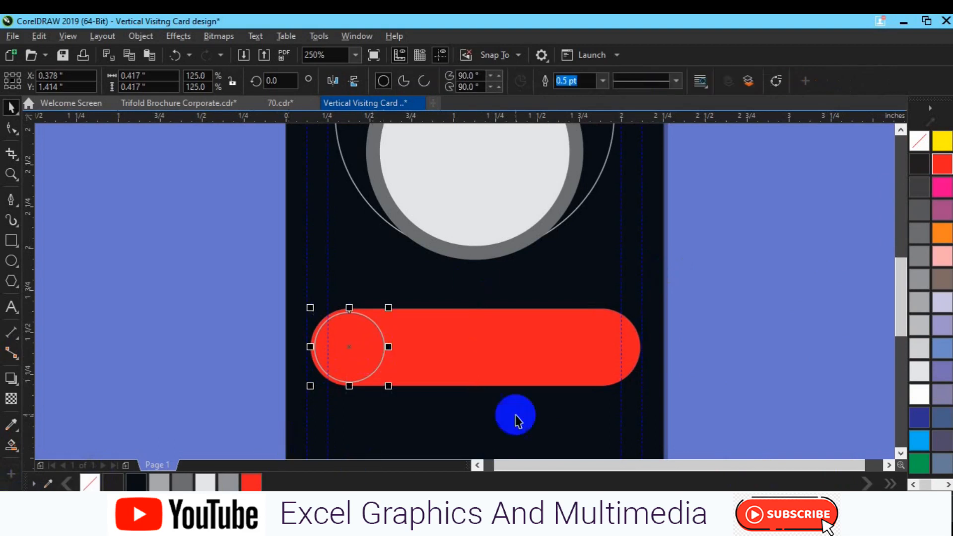
{"action": "left_click", "coordinate": [944, 171]}
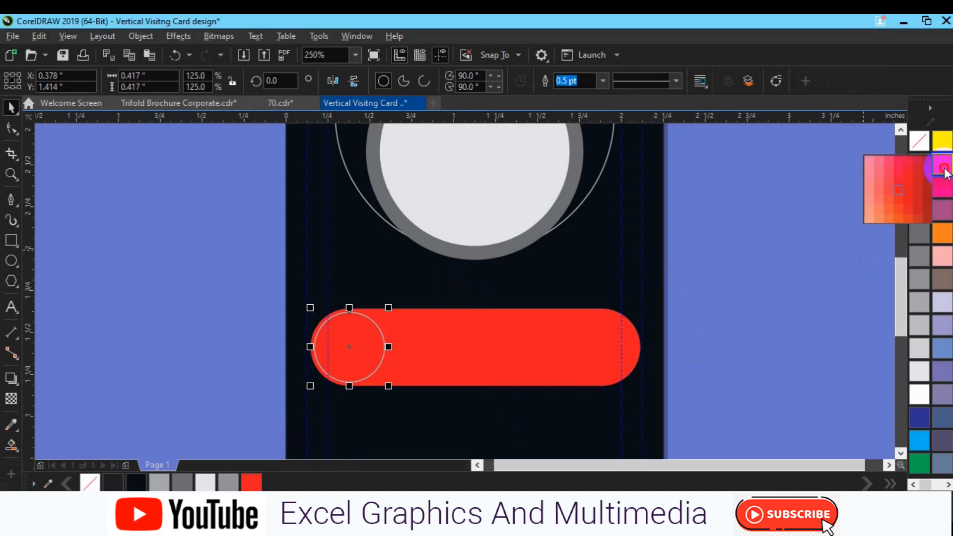
{"action": "left_click", "coordinate": [918, 180]}
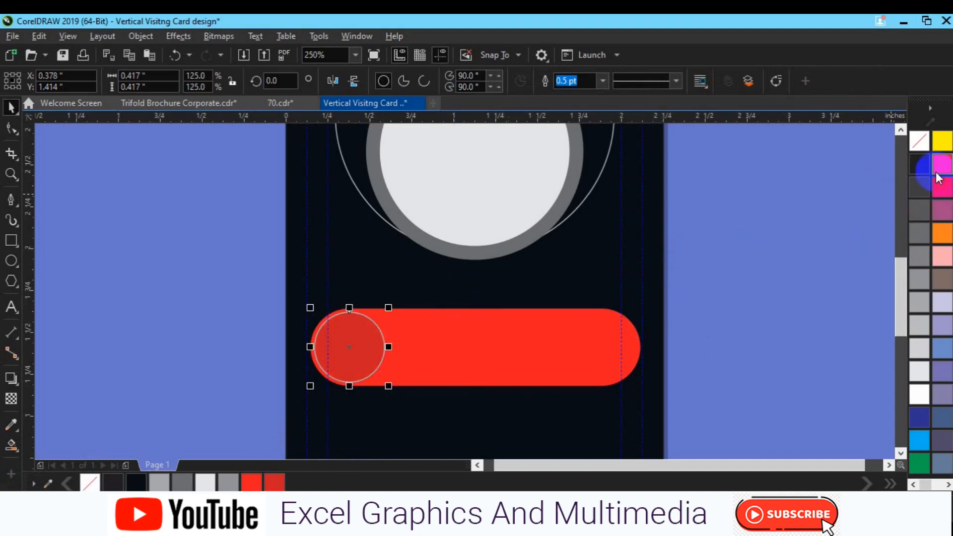
{"action": "left_click", "coordinate": [939, 173]}
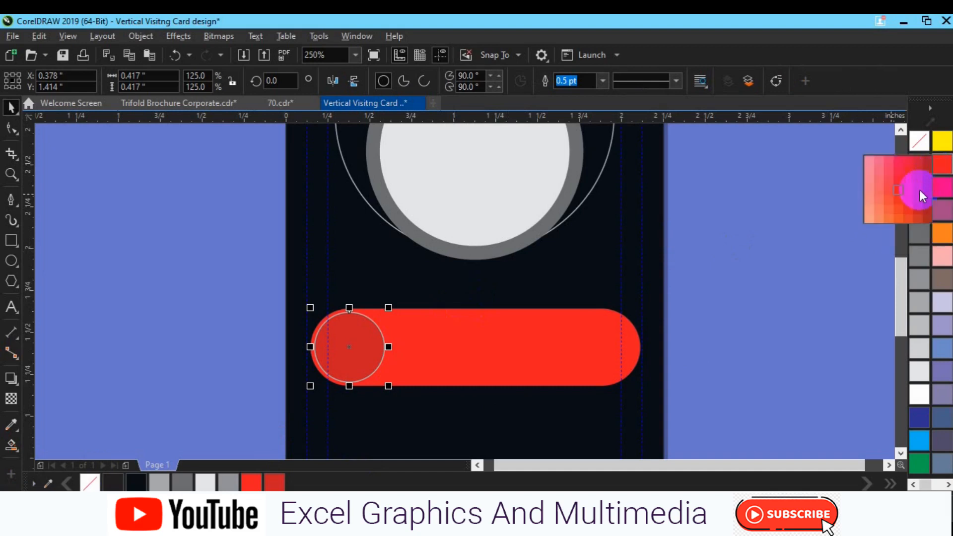
{"action": "left_click", "coordinate": [927, 187]}
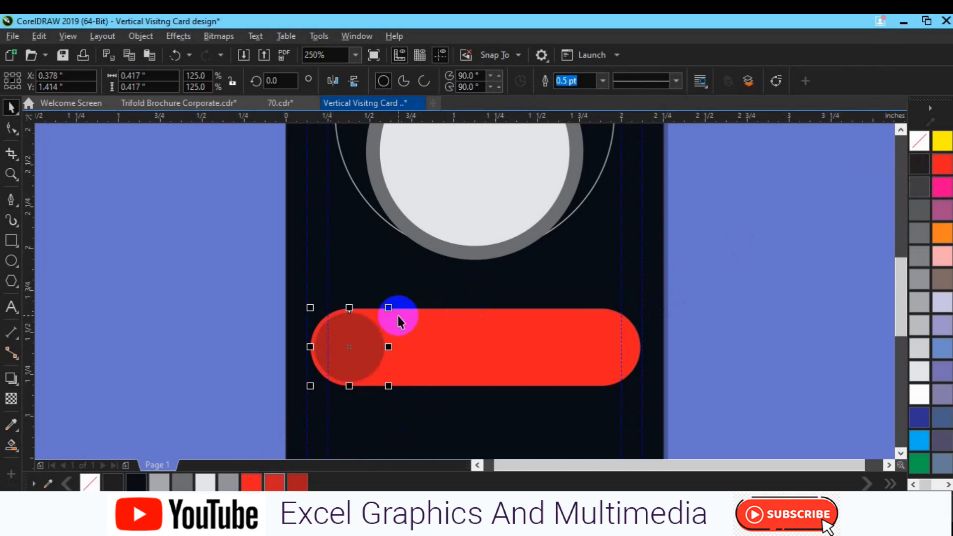
Set the small circle's outline width to 4 pt
{"action": "left_click", "coordinate": [577, 82]}
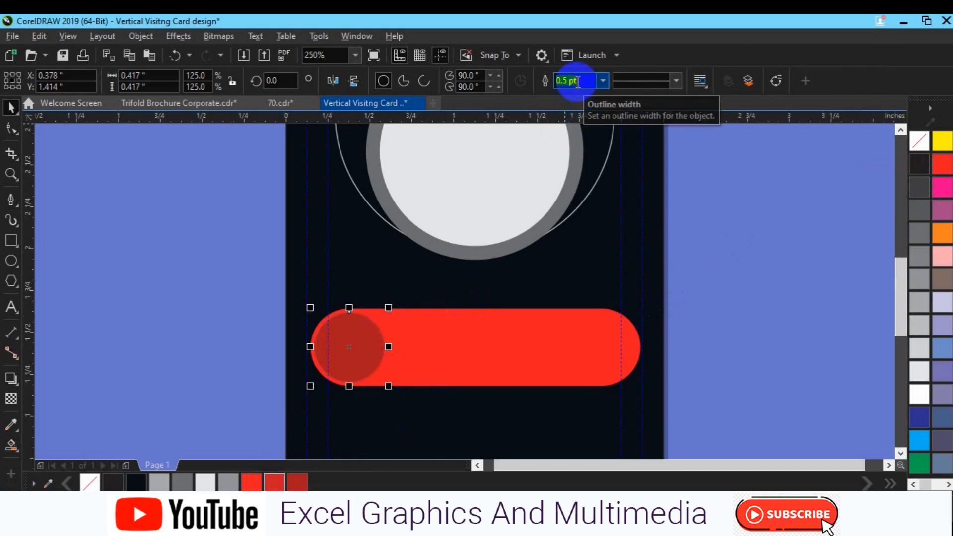
{"action": "key", "text": "Return"}
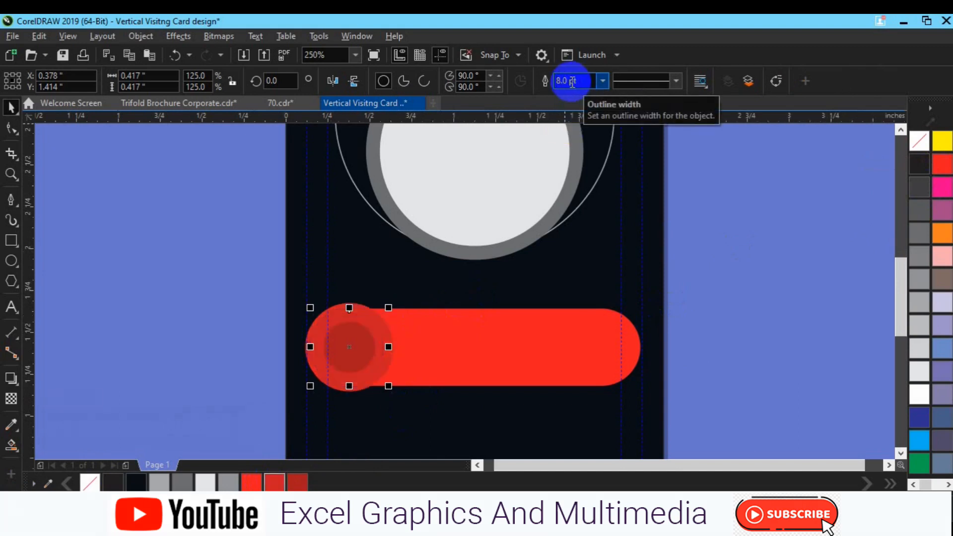
{"action": "type", "text": "4"}
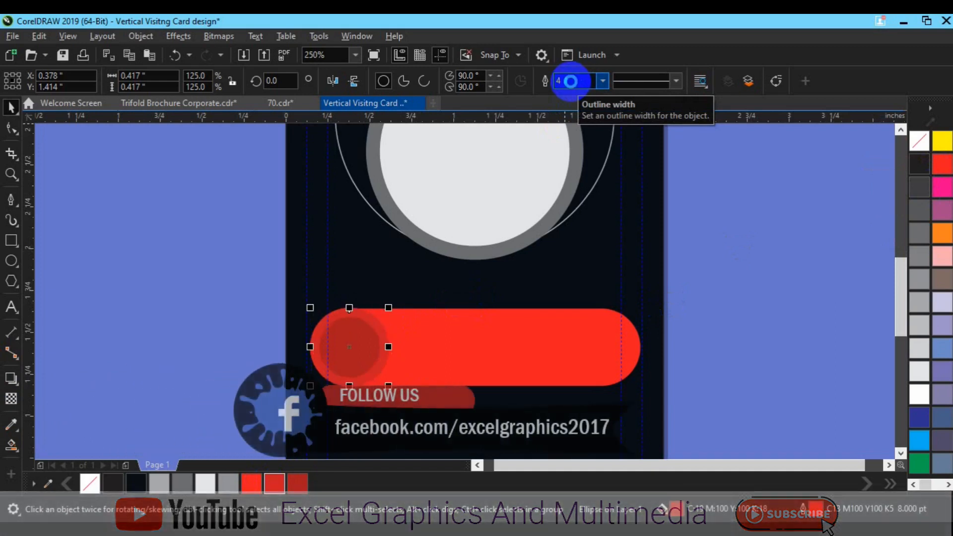
{"action": "key", "text": "Return"}
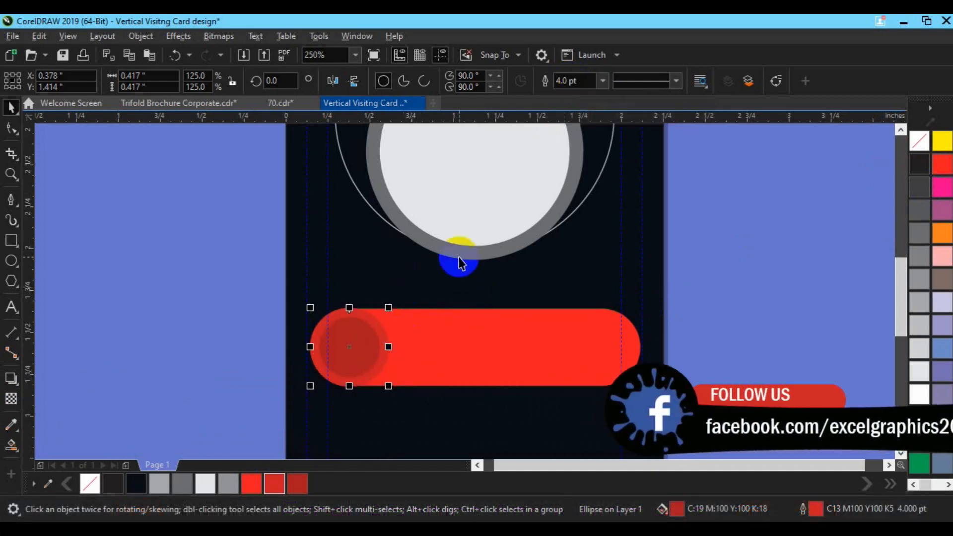
{"action": "left_click", "coordinate": [451, 339], "text": "shift"}
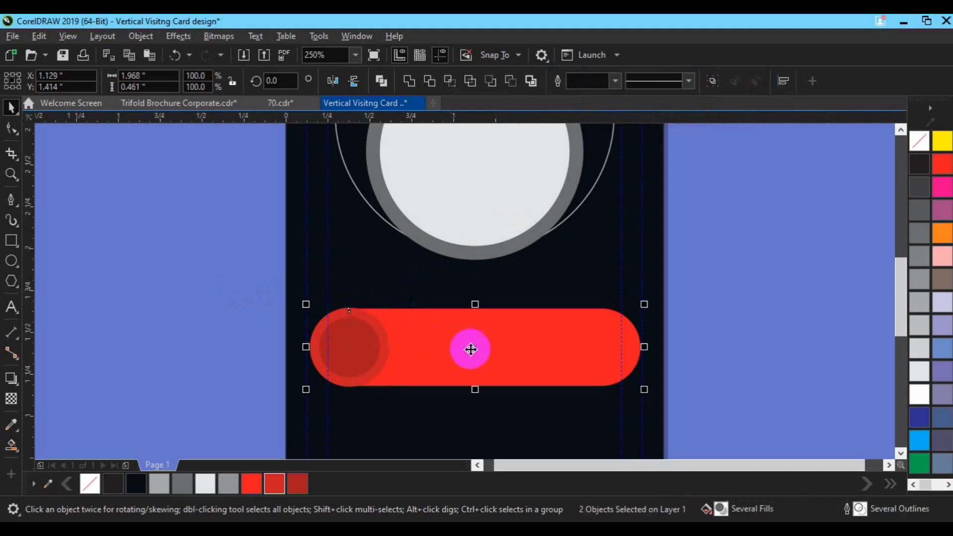
{"action": "left_click", "coordinate": [772, 336]}
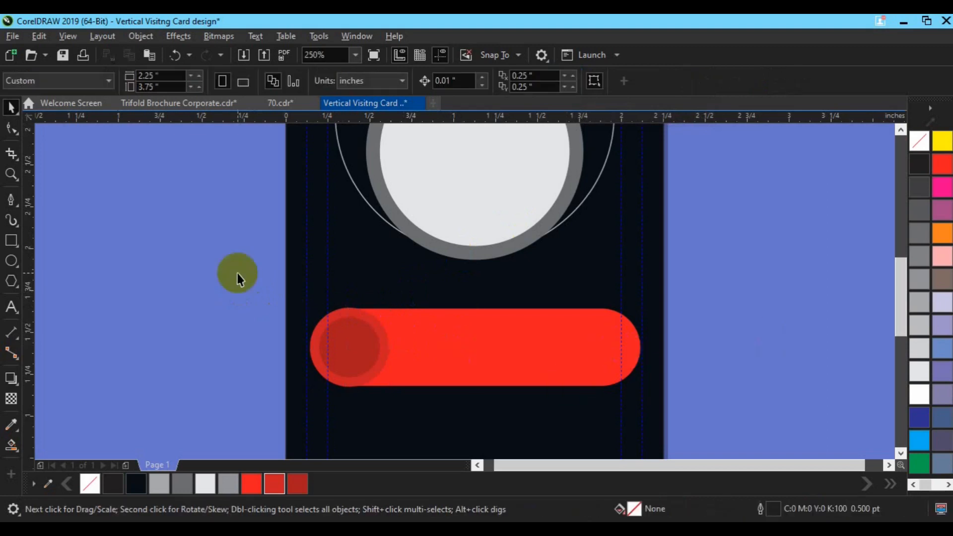
Give the red pill a linear fountain transparency fading toward its right end, then select pill and circle
{"action": "left_click", "coordinate": [421, 323]}
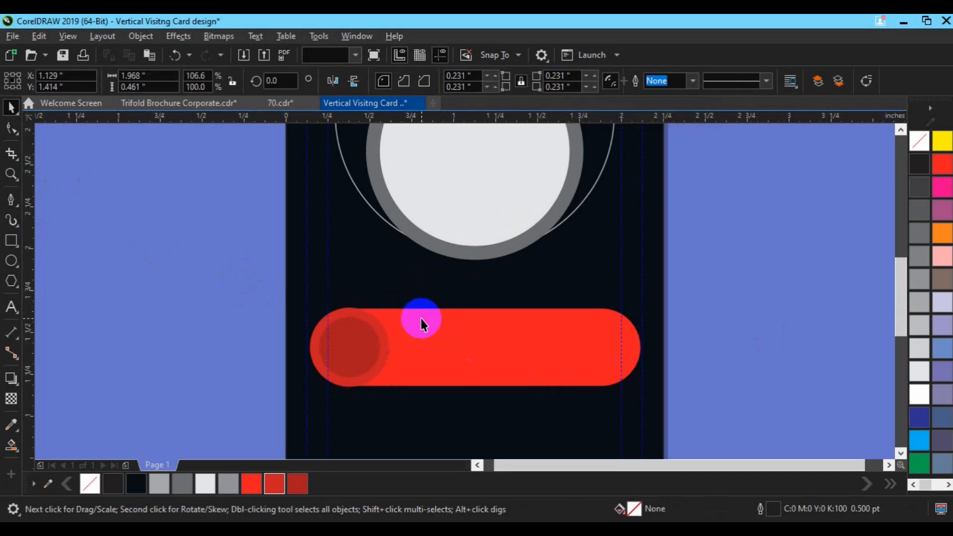
{"action": "left_click", "coordinate": [9, 399]}
{"action": "left_click_drag", "start_coordinate": [591, 345], "coordinate": [713, 342]}
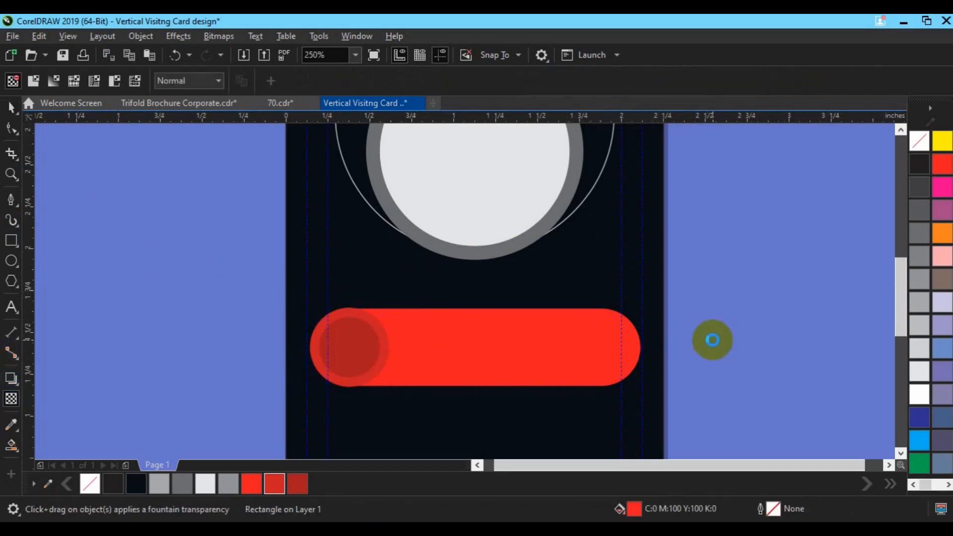
{"action": "left_click_drag", "start_coordinate": [591, 344], "coordinate": [528, 345]}
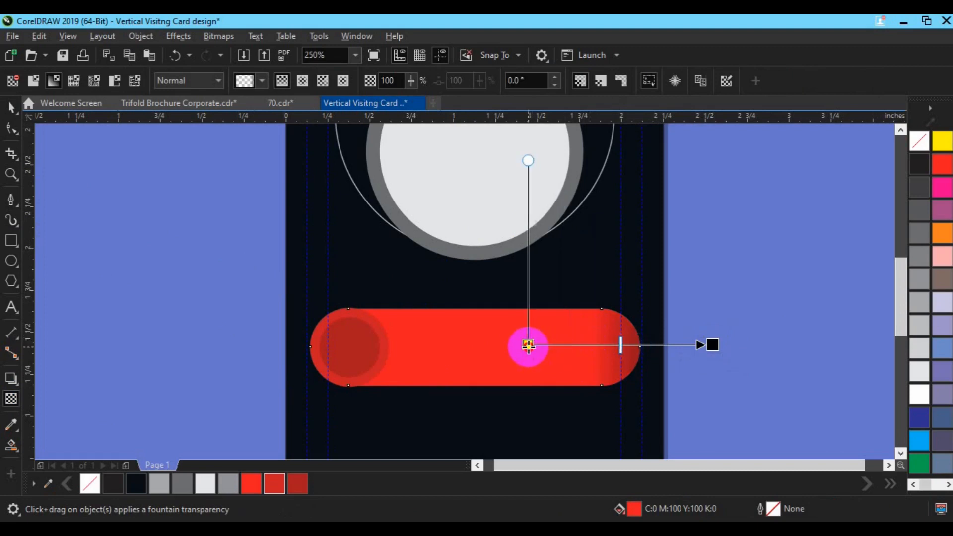
{"action": "left_click_drag", "start_coordinate": [713, 345], "coordinate": [602, 347]}
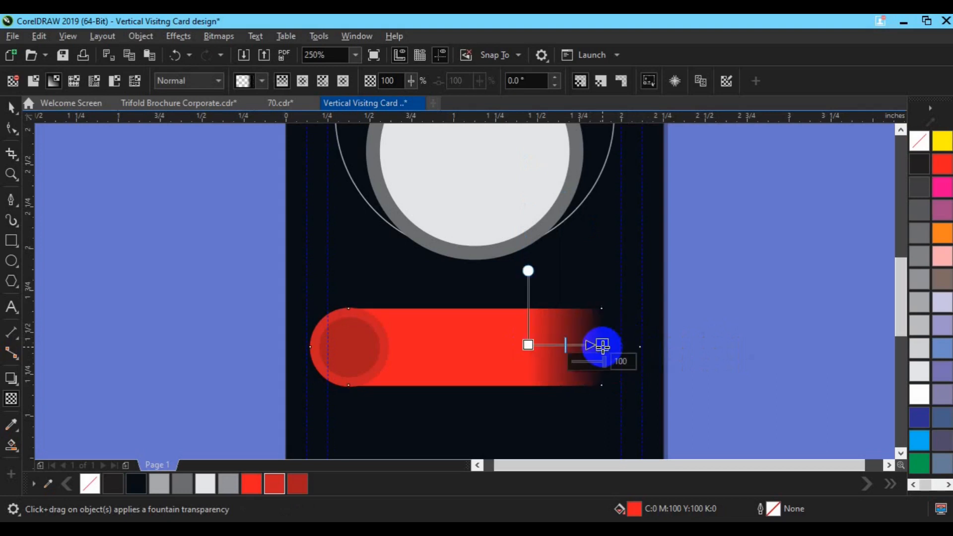
{"action": "left_click", "coordinate": [535, 345]}
{"action": "left_click_drag", "start_coordinate": [528, 344], "coordinate": [497, 345]}
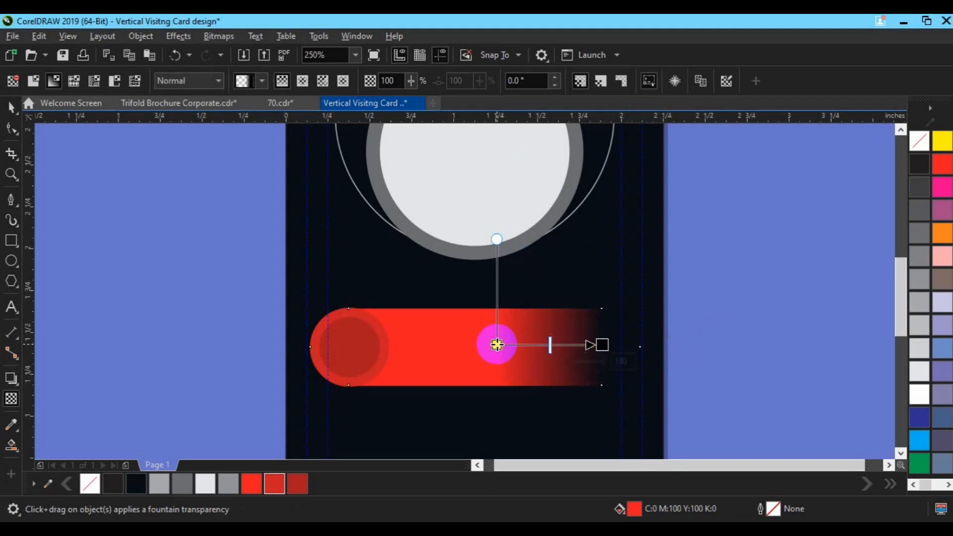
{"action": "key", "text": "space"}
{"action": "left_click_drag", "start_coordinate": [231, 273], "coordinate": [675, 431]}
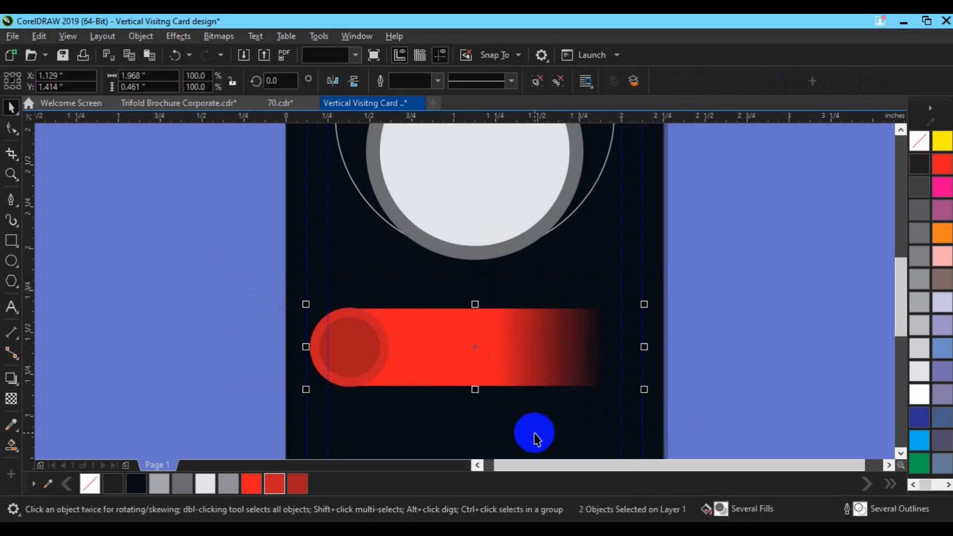
Move the red bar group down and drop a copy below the original
{"action": "left_click", "coordinate": [533, 433]}
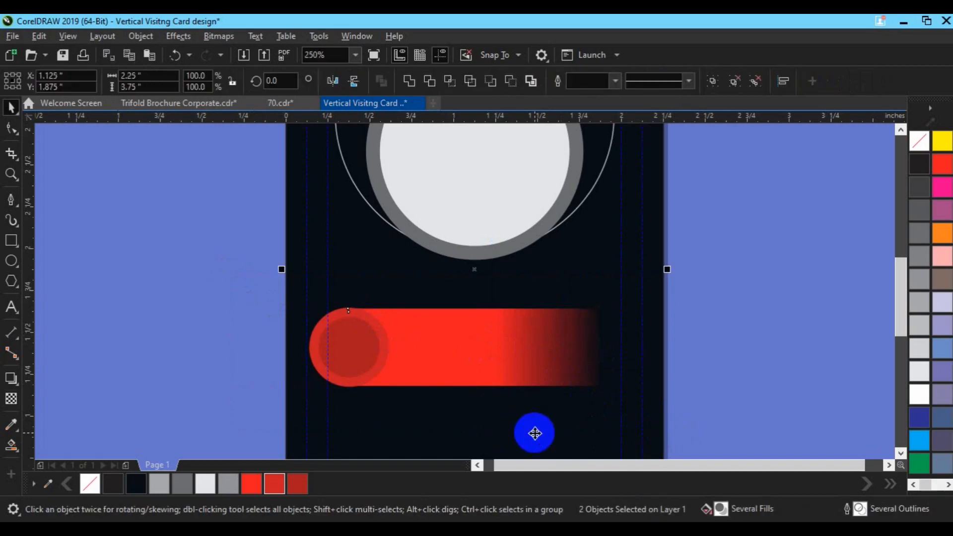
{"action": "key", "text": "h"}
{"action": "left_click_drag", "start_coordinate": [499, 397], "coordinate": [499, 263]}
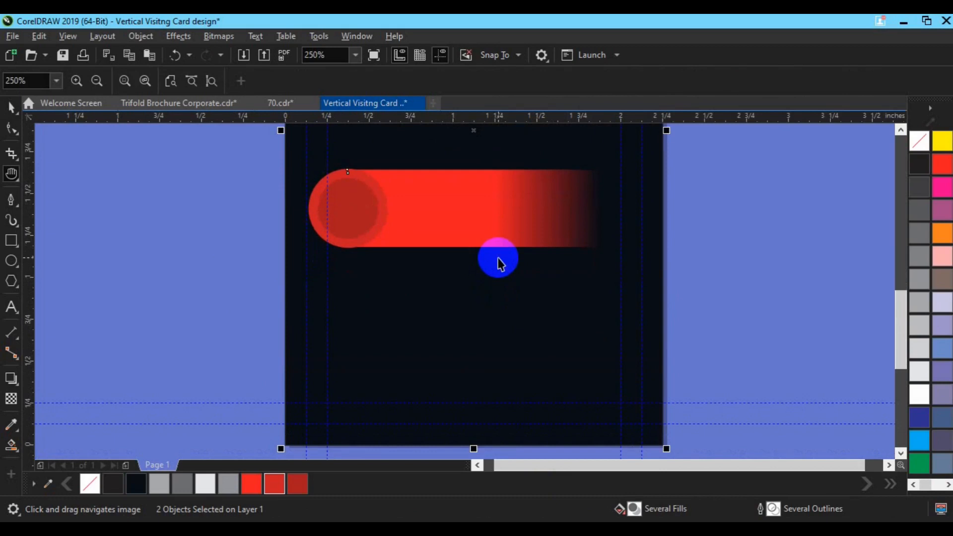
{"action": "key", "text": "space"}
{"action": "left_click", "coordinate": [477, 221]}
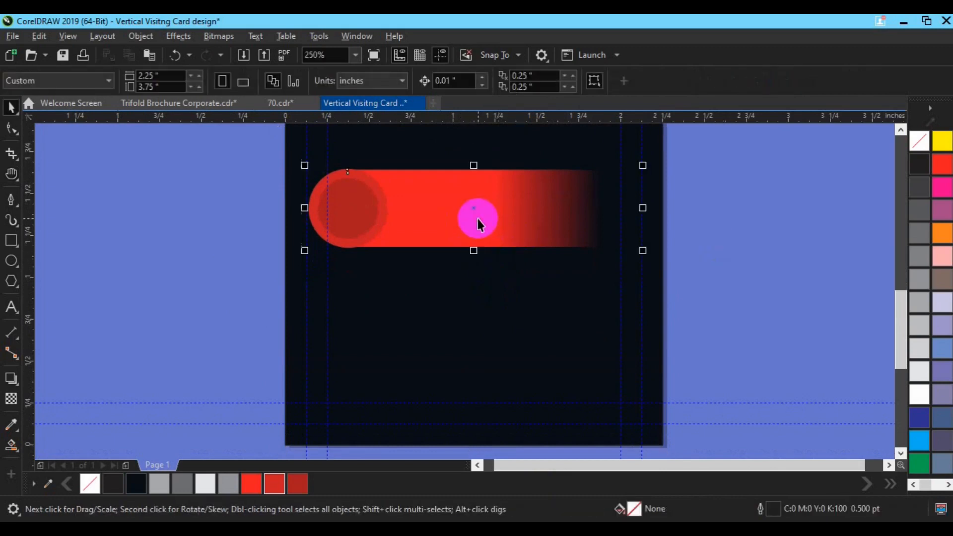
{"action": "left_click_drag", "start_coordinate": [473, 212], "coordinate": [478, 287]}
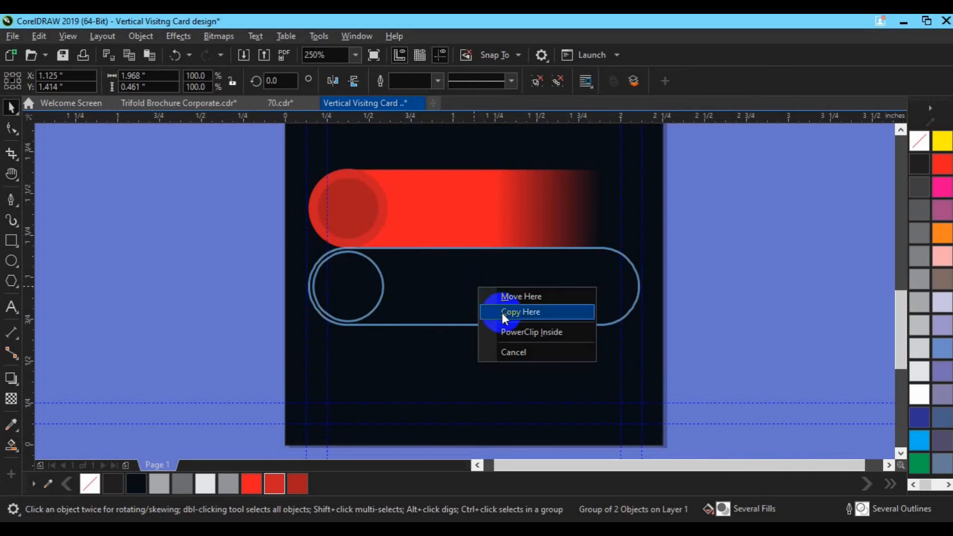
{"action": "left_click", "coordinate": [502, 312]}
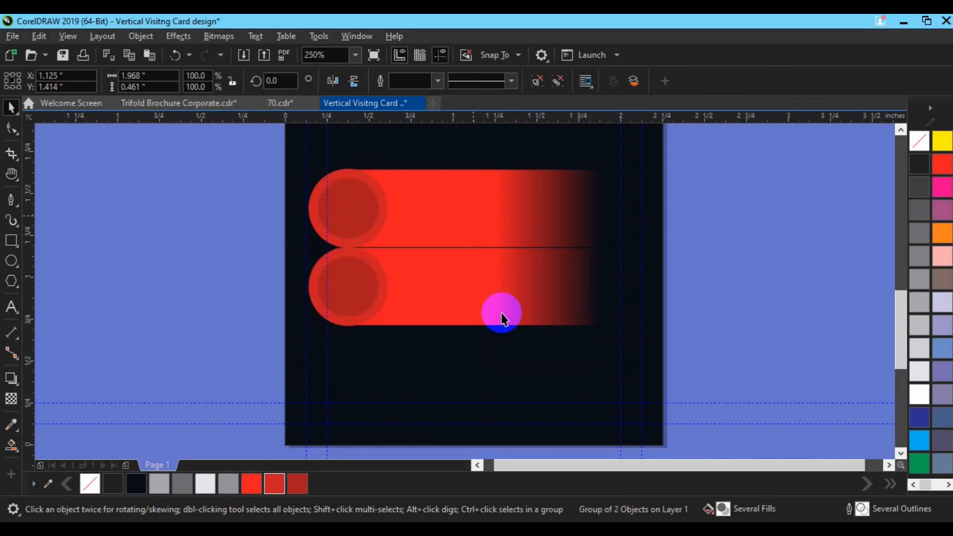
Mirror the middle red bar horizontally so it fades leftward
{"action": "left_click", "coordinate": [380, 305]}
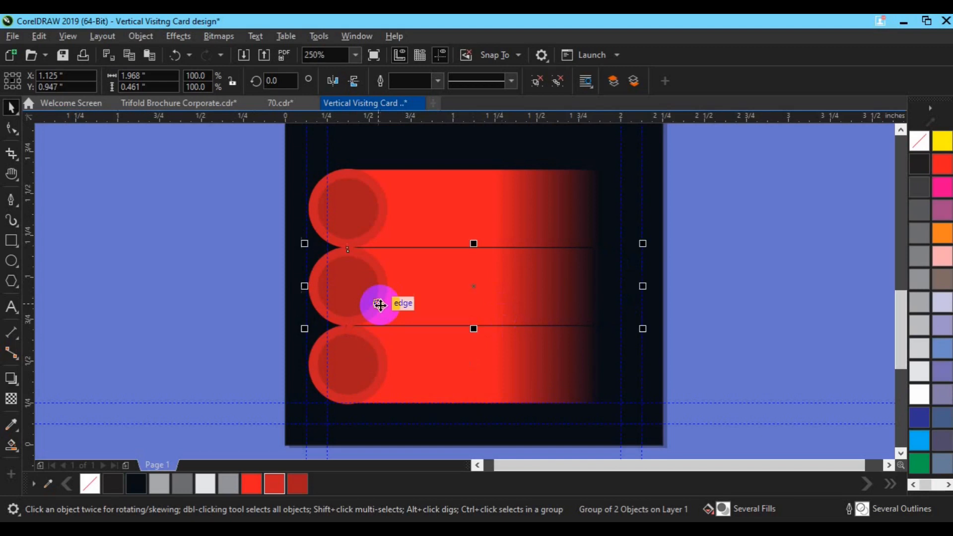
{"action": "left_click", "coordinate": [330, 87]}
{"action": "left_click", "coordinate": [727, 311]}
Group the three stacked red gradient bars together
{"action": "left_click", "coordinate": [591, 290]}
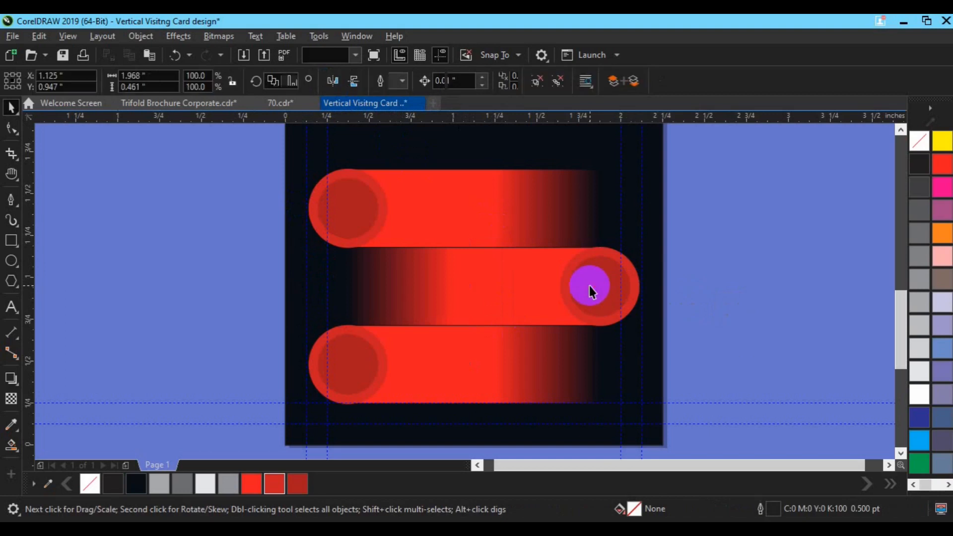
{"action": "left_click", "coordinate": [517, 238], "text": "shift"}
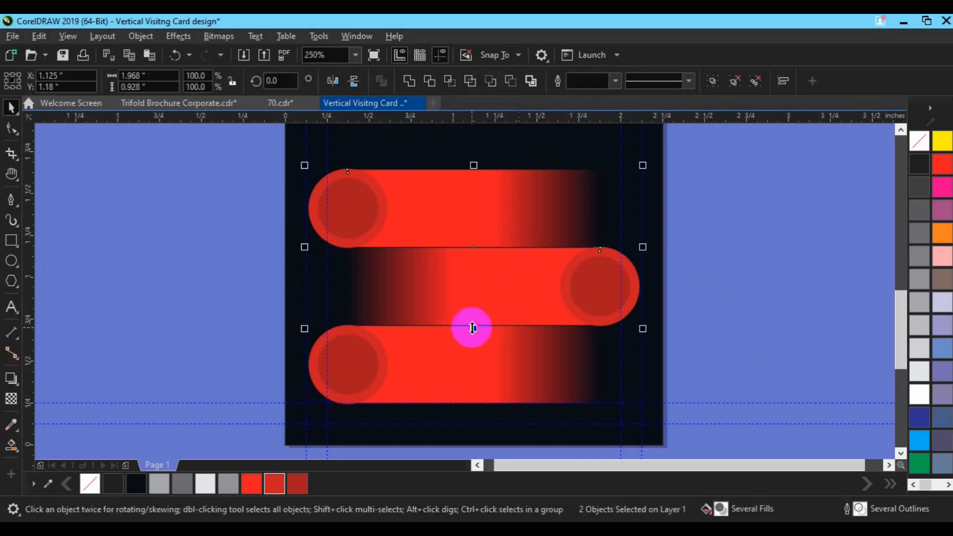
{"action": "key", "text": "ctrl+g"}
{"action": "left_click", "coordinate": [480, 354], "text": "shift"}
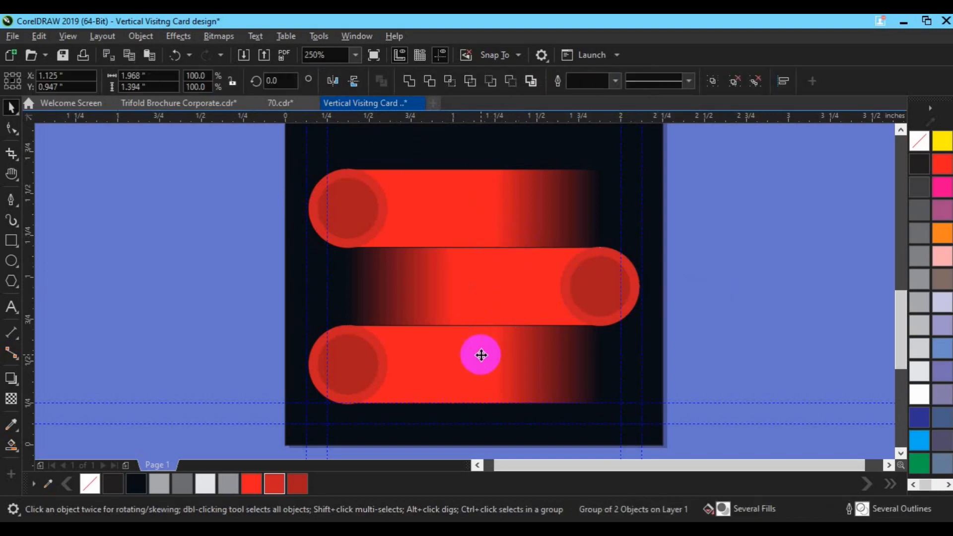
{"action": "left_click", "coordinate": [691, 335]}
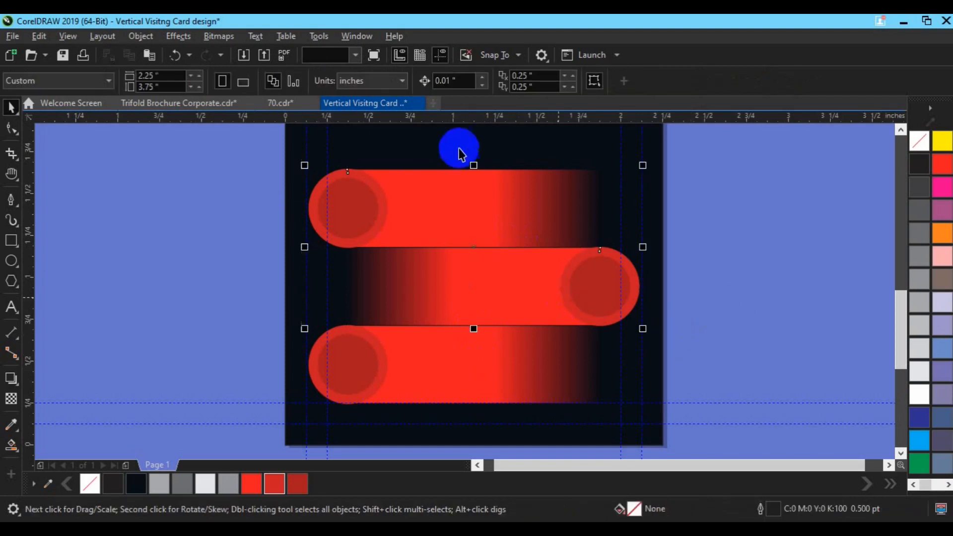
{"action": "key", "text": "ctrl+g"}
{"action": "left_click", "coordinate": [472, 315]}
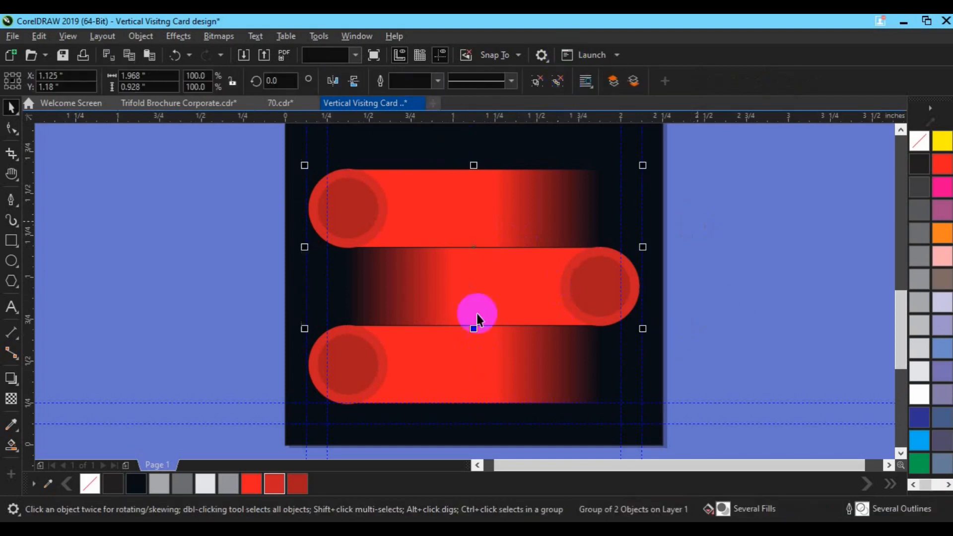
{"action": "left_click", "coordinate": [522, 353]}
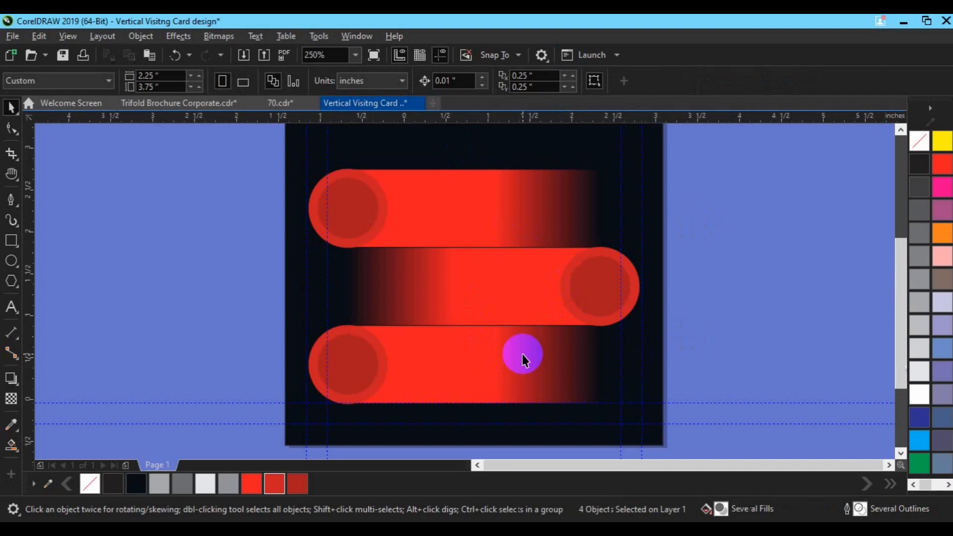
{"action": "scroll", "coordinate": [522, 354], "scroll_direction": "down", "scroll_amount": 2}
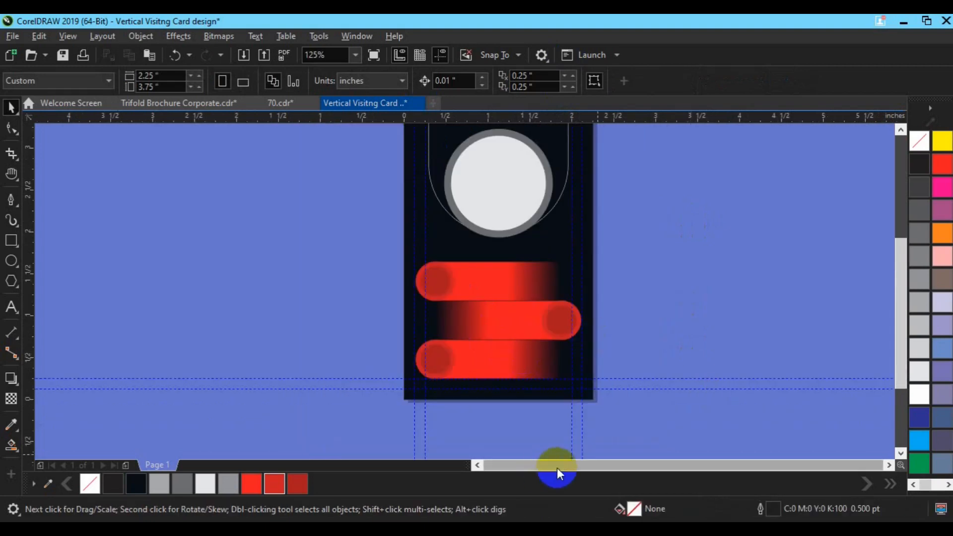
Ungroup the photo circle and make its surrounding ring's outline red
{"action": "key", "text": "h"}
{"action": "left_click_drag", "start_coordinate": [510, 217], "coordinate": [546, 217]}
{"action": "key", "text": "space"}
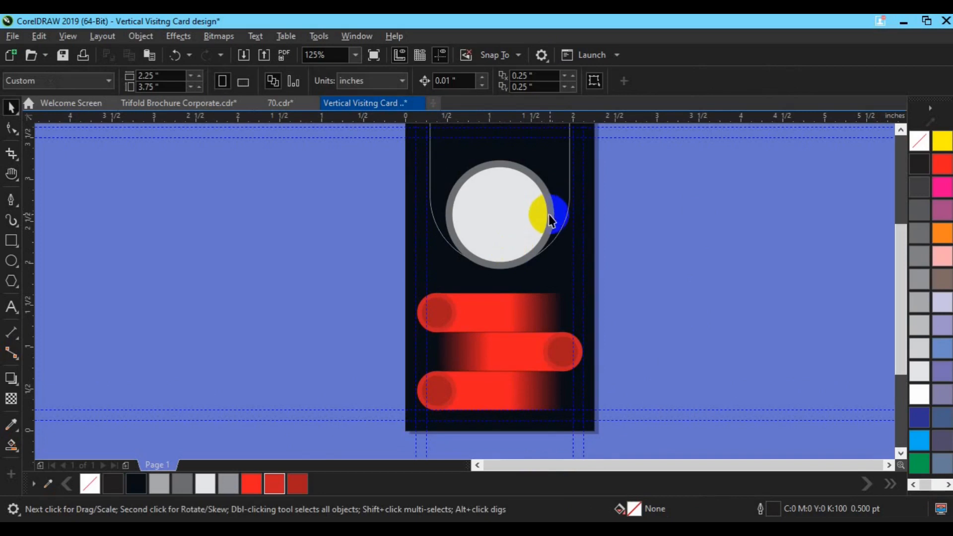
{"action": "left_click", "coordinate": [550, 214]}
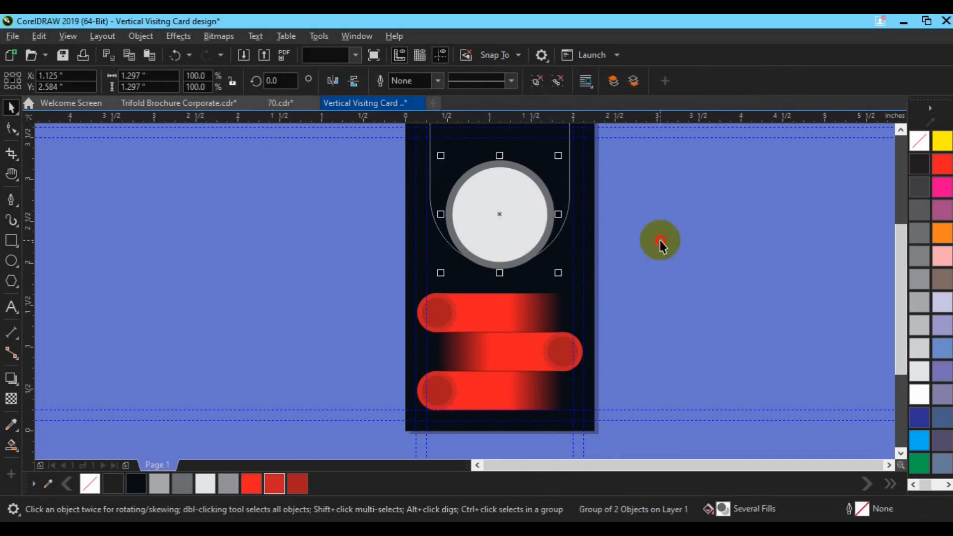
{"action": "key", "text": "ctrl+u"}
{"action": "key", "text": "Escape"}
{"action": "left_click", "coordinate": [555, 210]}
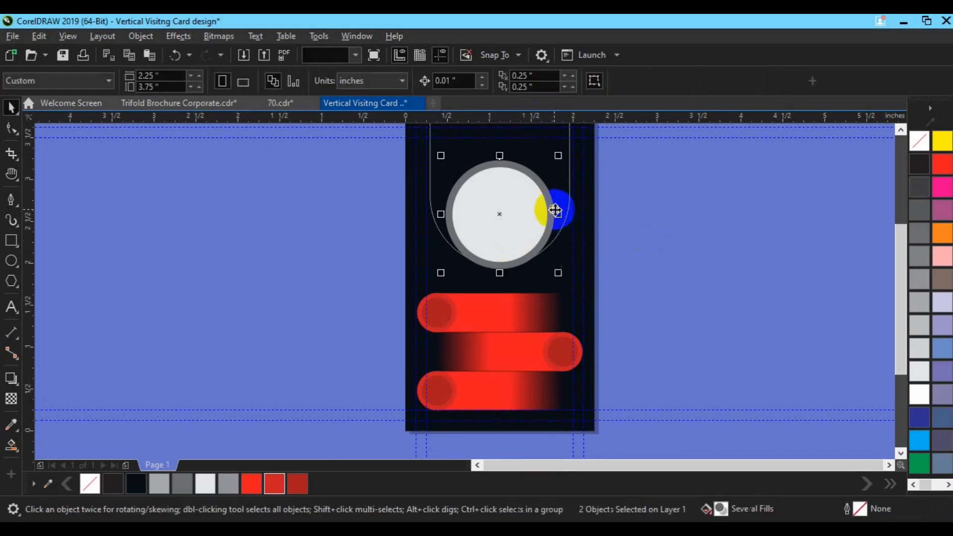
{"action": "left_click", "coordinate": [15, 428]}
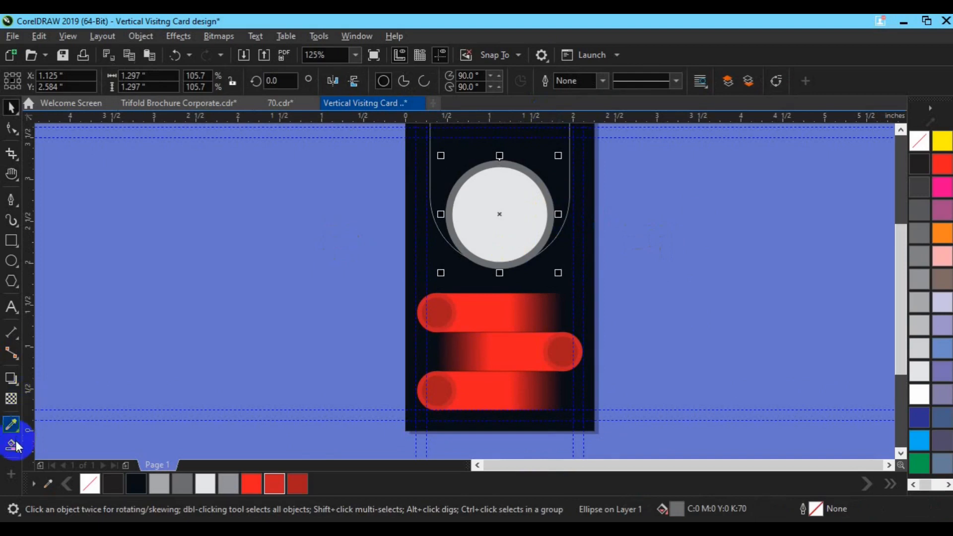
{"action": "left_click", "coordinate": [12, 400]}
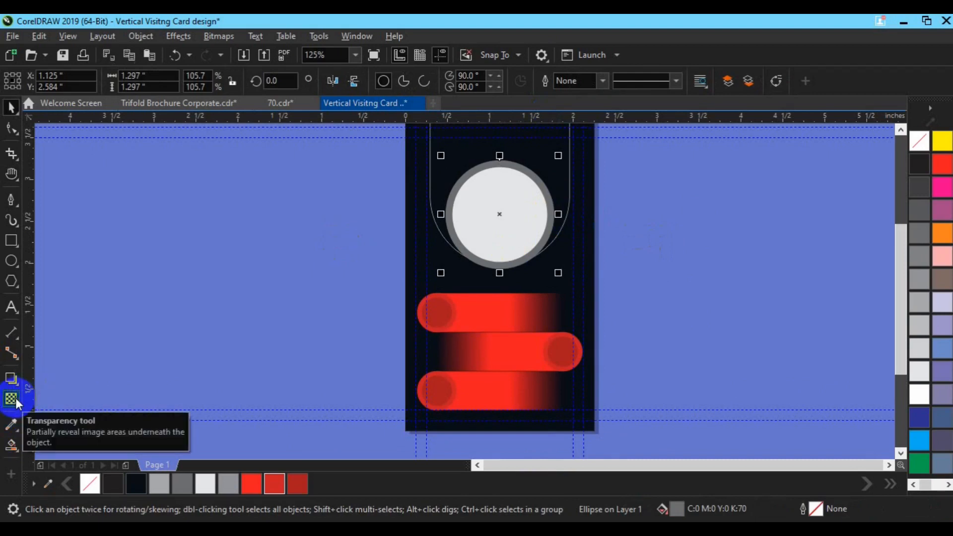
{"action": "right_click", "coordinate": [255, 489]}
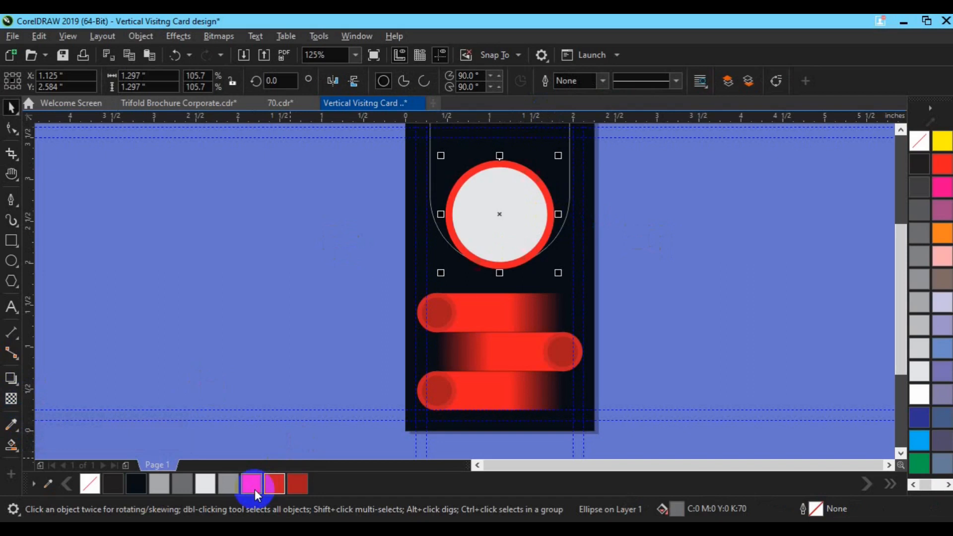
Add a top-to-bottom fountain transparency to the red ring
{"action": "left_click", "coordinate": [15, 399]}
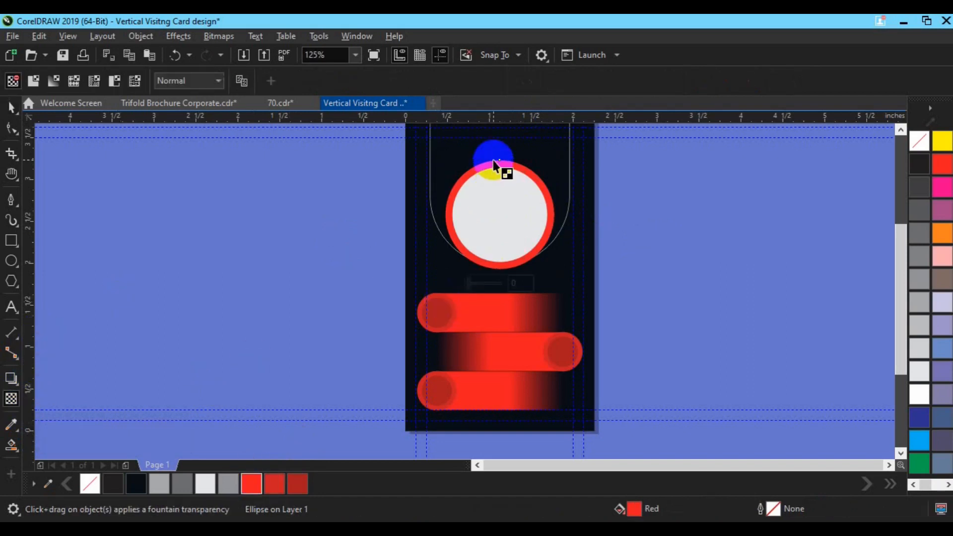
{"action": "left_click_drag", "start_coordinate": [493, 228], "coordinate": [497, 270]}
{"action": "left_click_drag", "start_coordinate": [497, 225], "coordinate": [497, 214]}
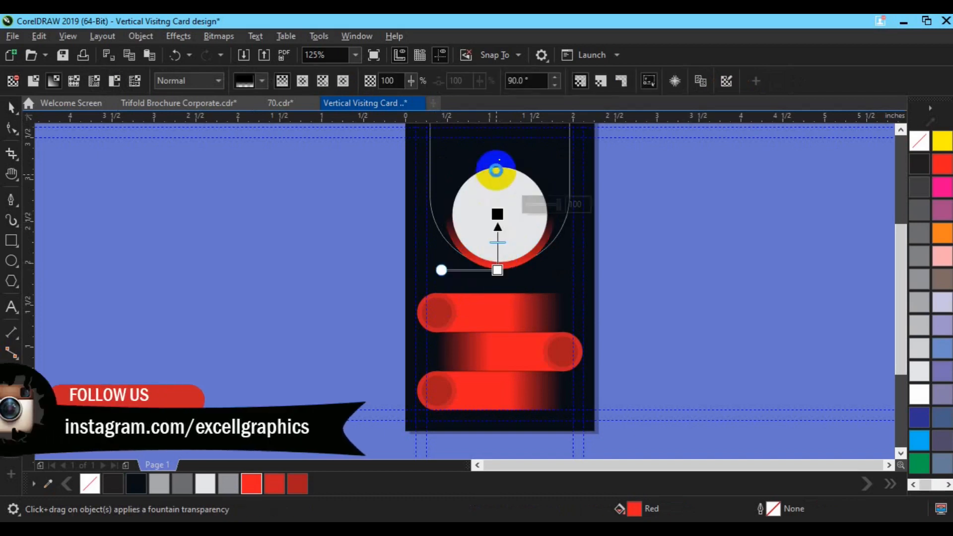
{"action": "key", "text": "ctrl+z"}
{"action": "left_click_drag", "start_coordinate": [496, 164], "coordinate": [502, 225]}
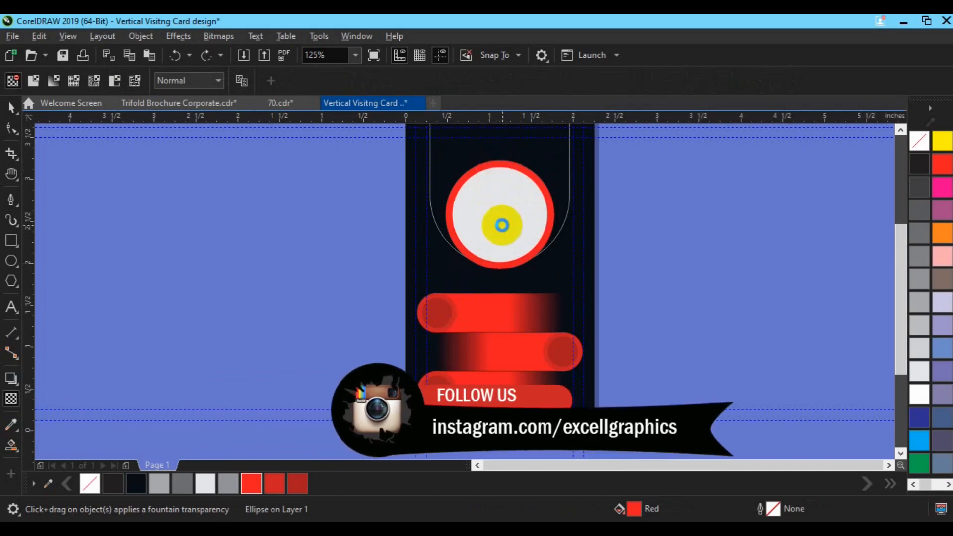
{"action": "key", "text": "space"}
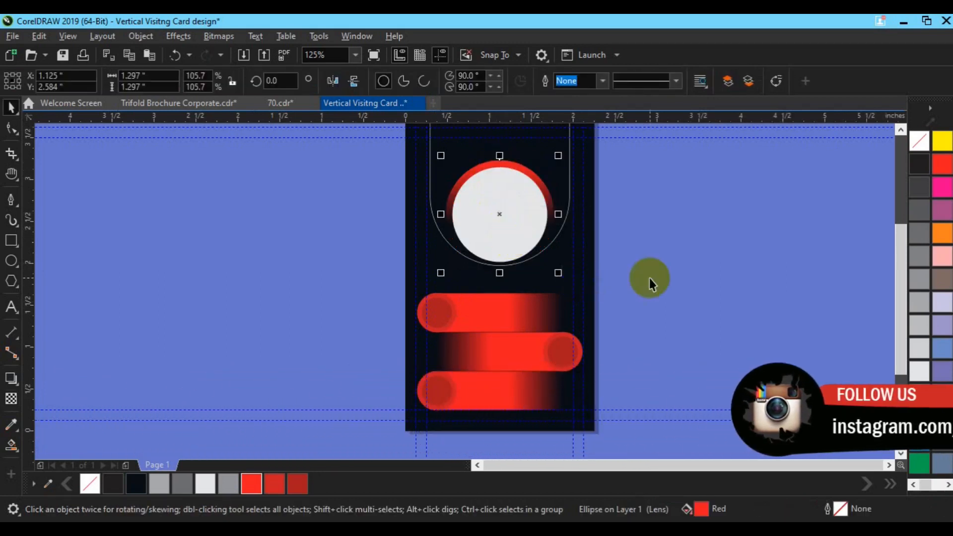
{"action": "left_click", "coordinate": [479, 244]}
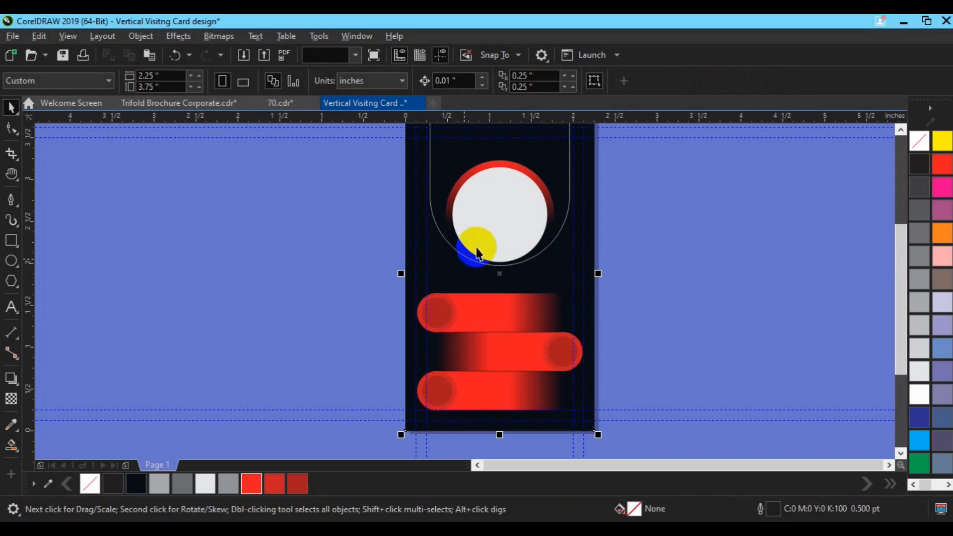
Fill the rounded capsule with red and remove its outline
{"action": "left_click", "coordinate": [557, 152]}
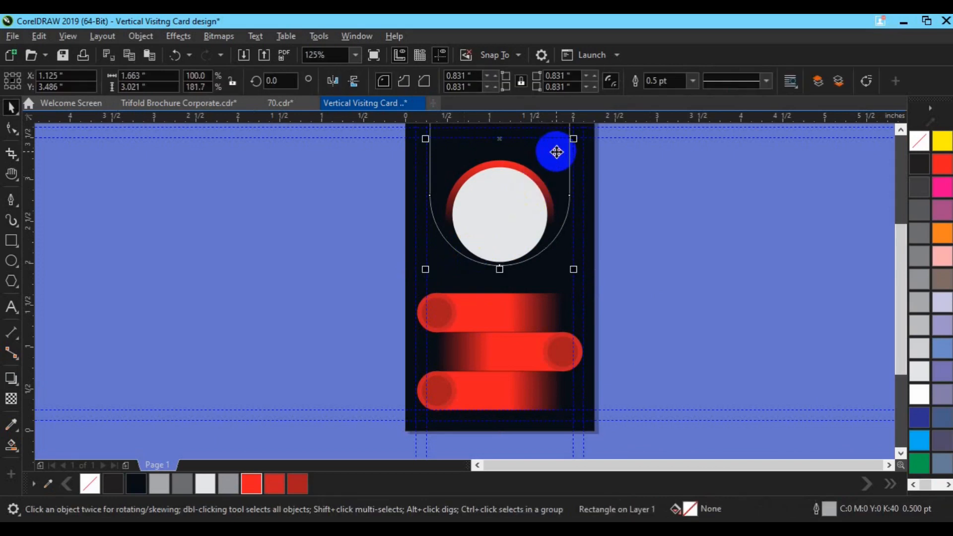
{"action": "left_click", "coordinate": [899, 131]}
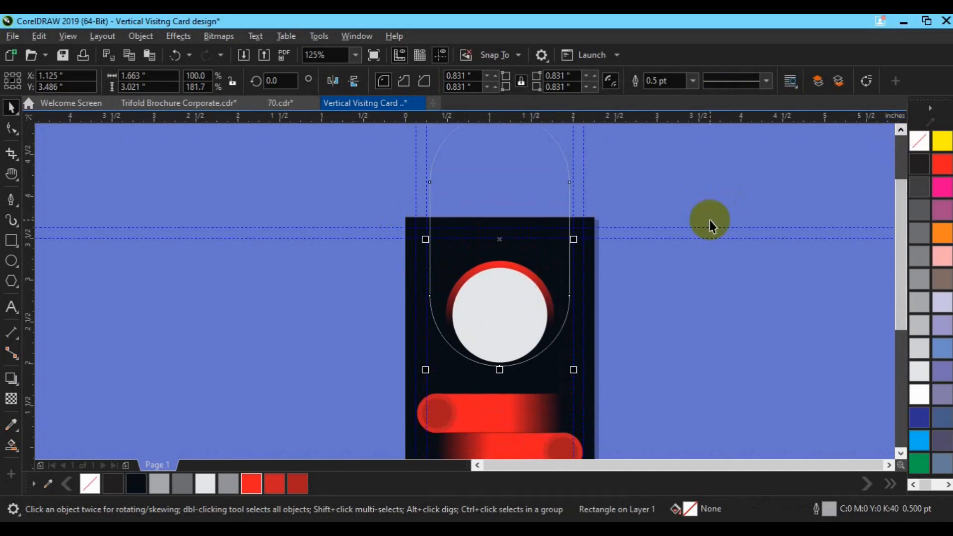
{"action": "left_click", "coordinate": [946, 164]}
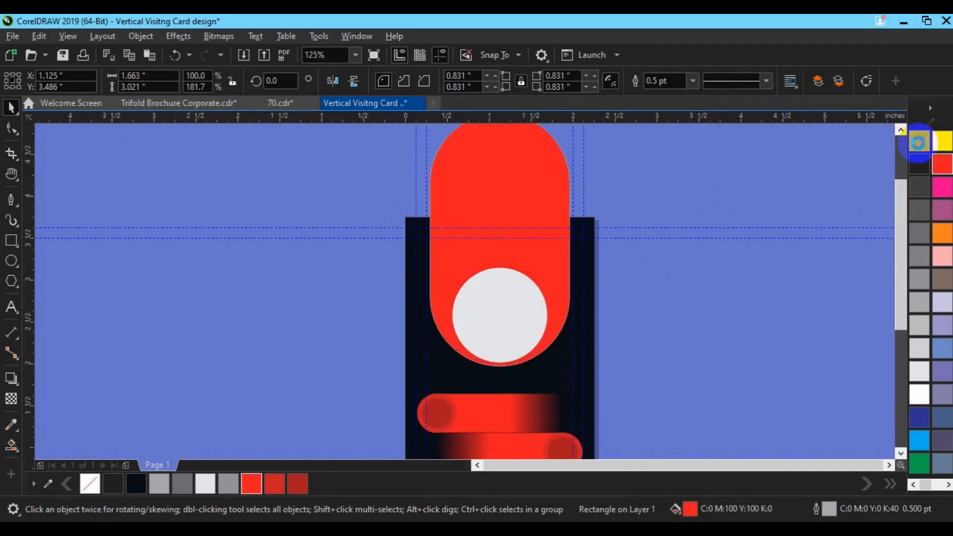
{"action": "right_click", "coordinate": [917, 142]}
Fade the capsule's lower end into the navy card with a fountain transparency
{"action": "key", "text": "h"}
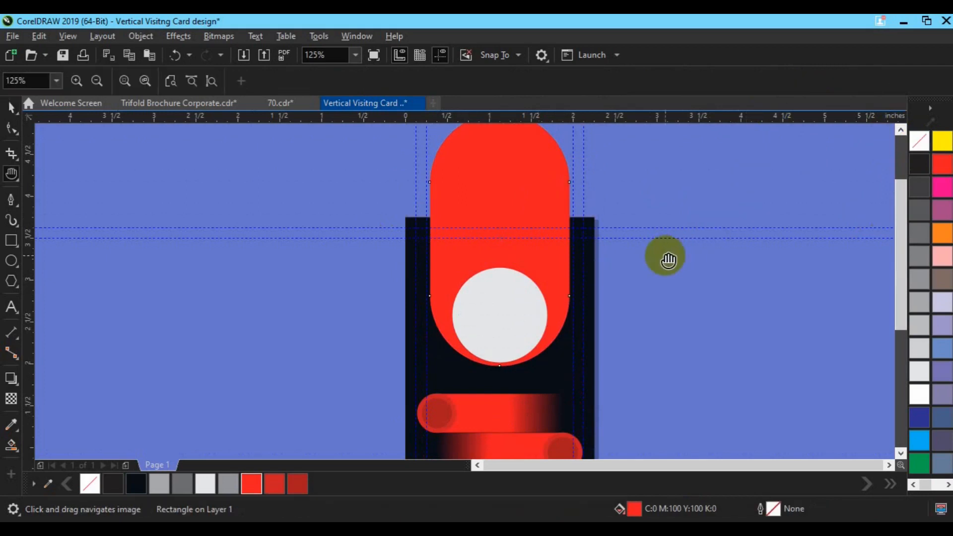
{"action": "left_click_drag", "start_coordinate": [500, 277], "coordinate": [505, 309]}
{"action": "key", "text": "space"}
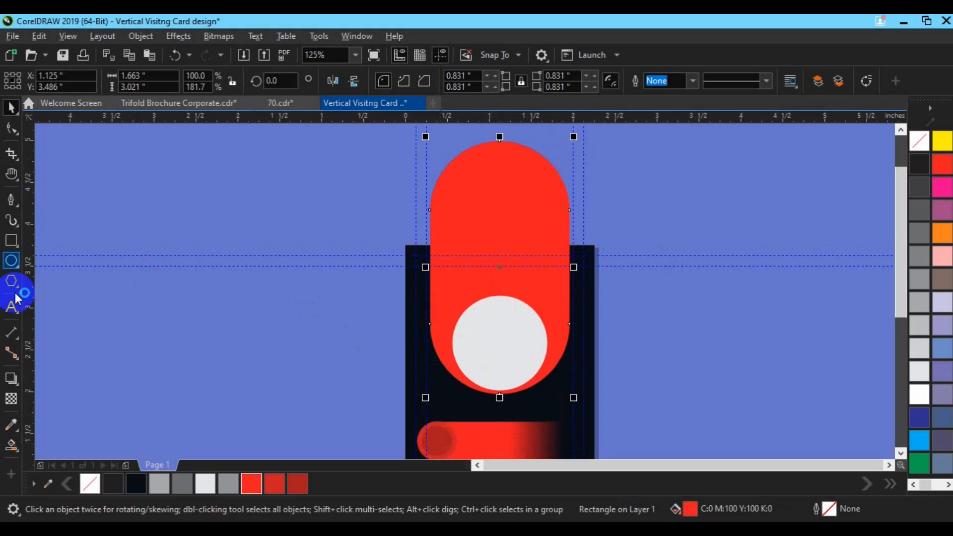
{"action": "left_click", "coordinate": [11, 398]}
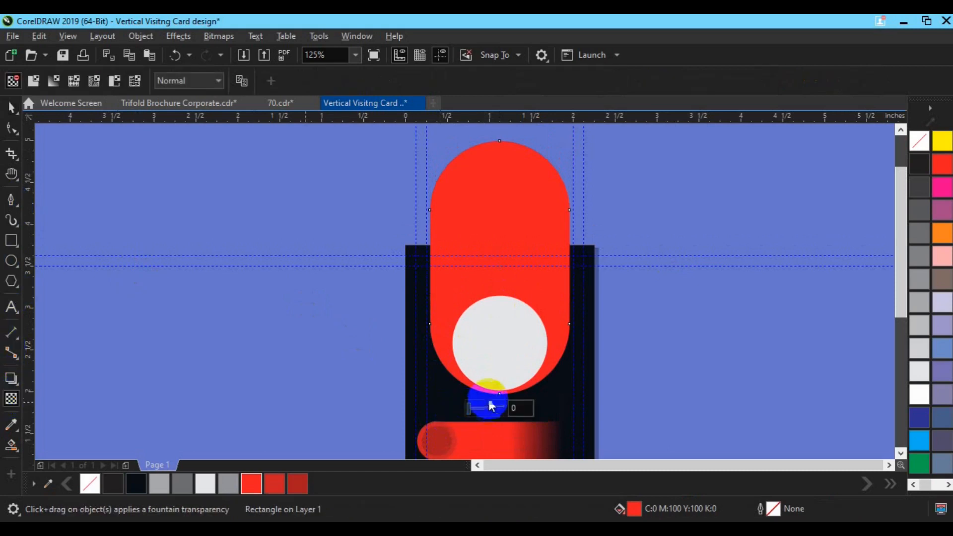
{"action": "left_click_drag", "start_coordinate": [489, 396], "coordinate": [488, 303]}
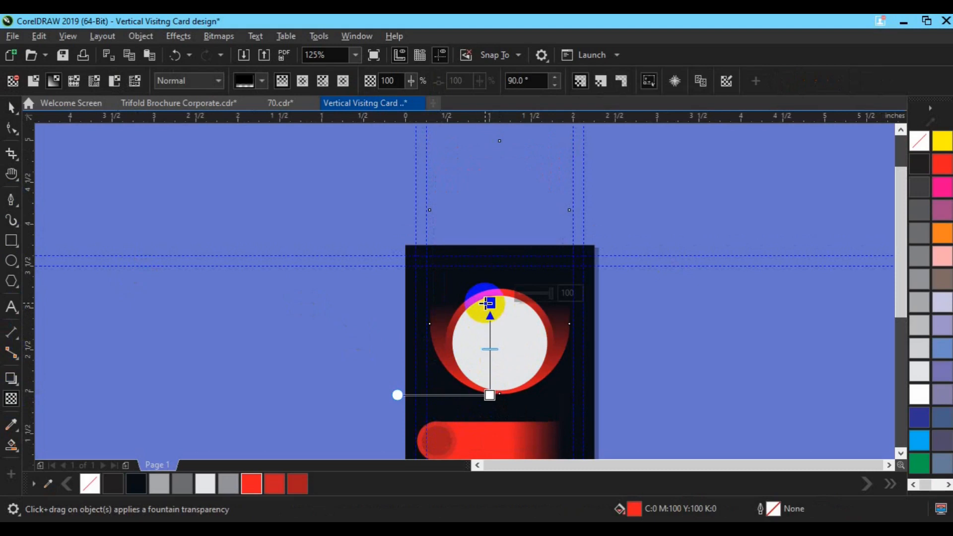
{"action": "key", "text": "ctrl+z"}
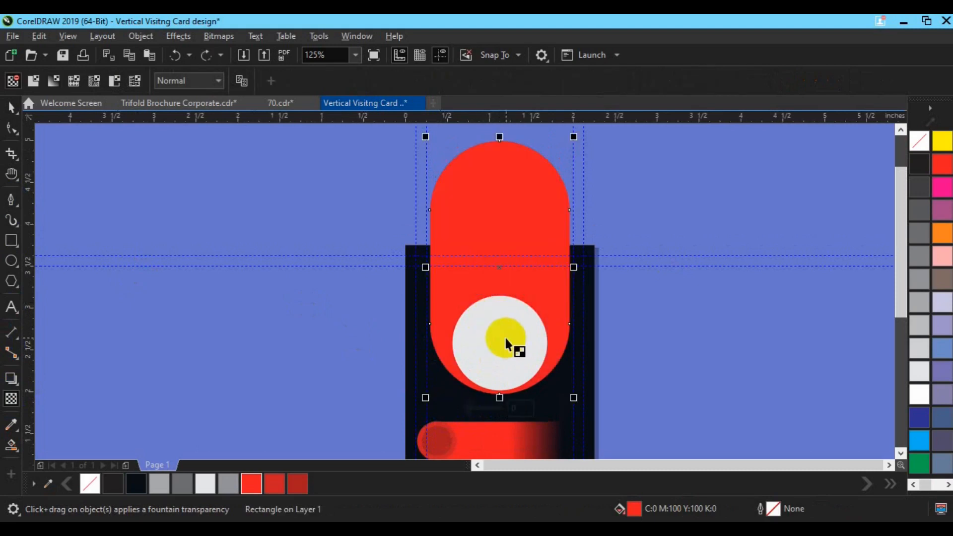
{"action": "left_click_drag", "start_coordinate": [508, 335], "coordinate": [514, 422]}
{"action": "left_click_drag", "start_coordinate": [507, 336], "coordinate": [507, 279]}
{"action": "left_click", "coordinate": [507, 417]}
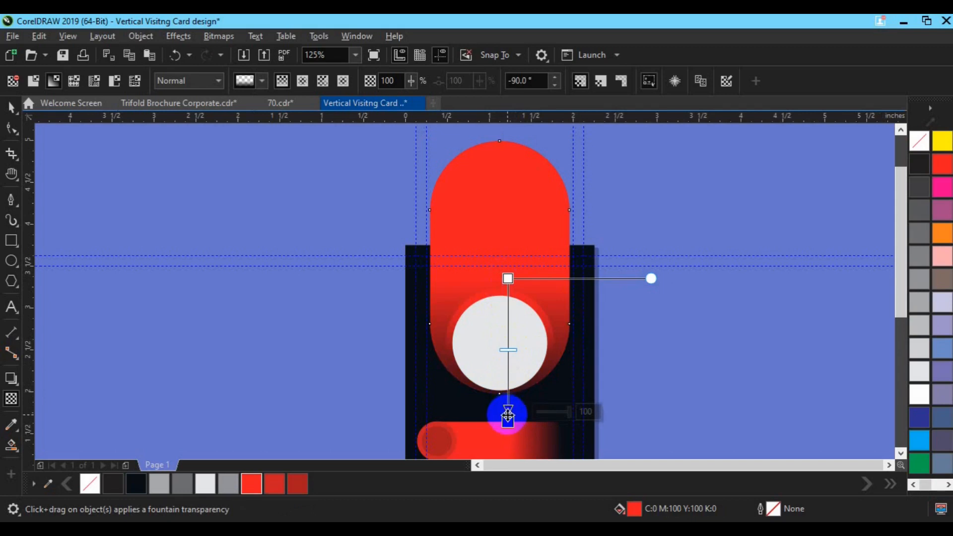
{"action": "left_click_drag", "start_coordinate": [507, 420], "coordinate": [507, 399]}
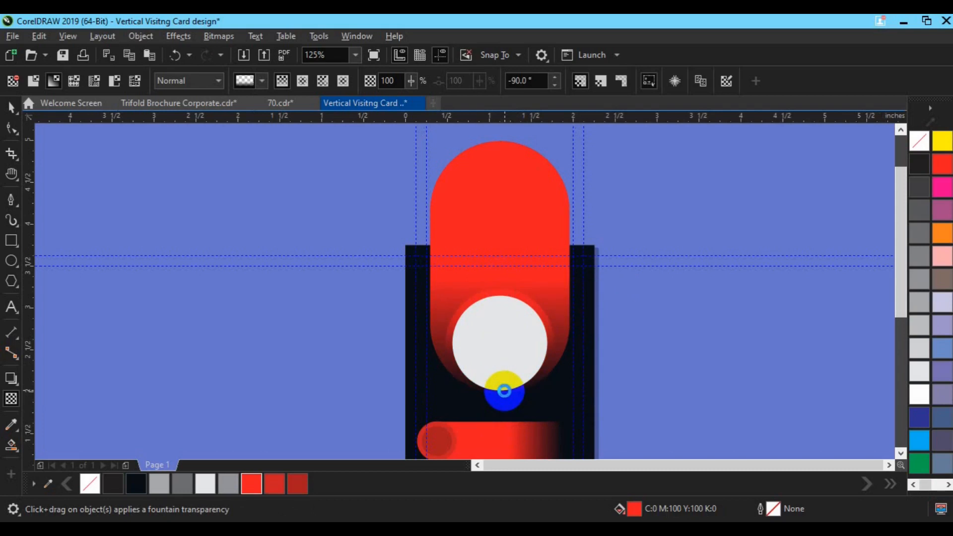
{"action": "key", "text": "space"}
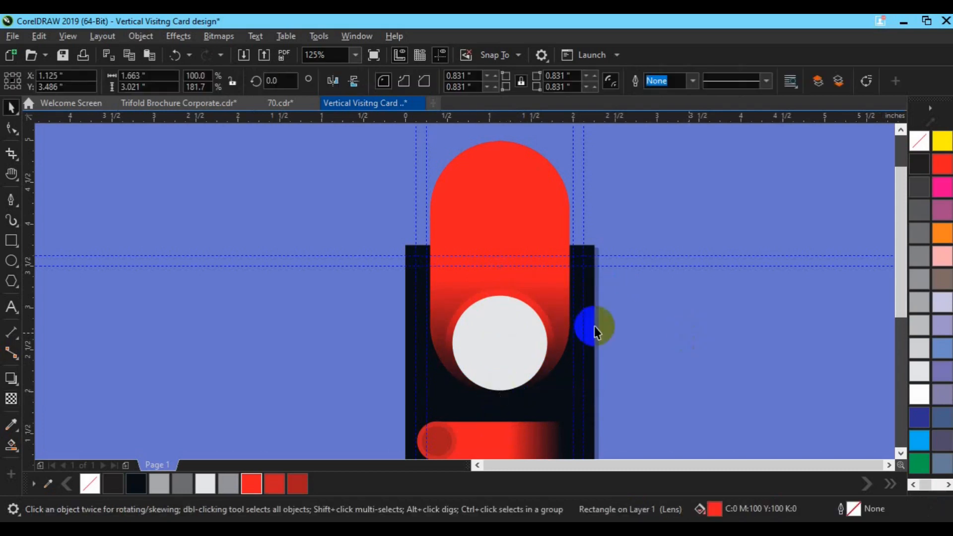
Redraw the ring's fountain fade and raise its end node so the lower red edge shows
{"action": "left_click", "coordinate": [540, 307]}
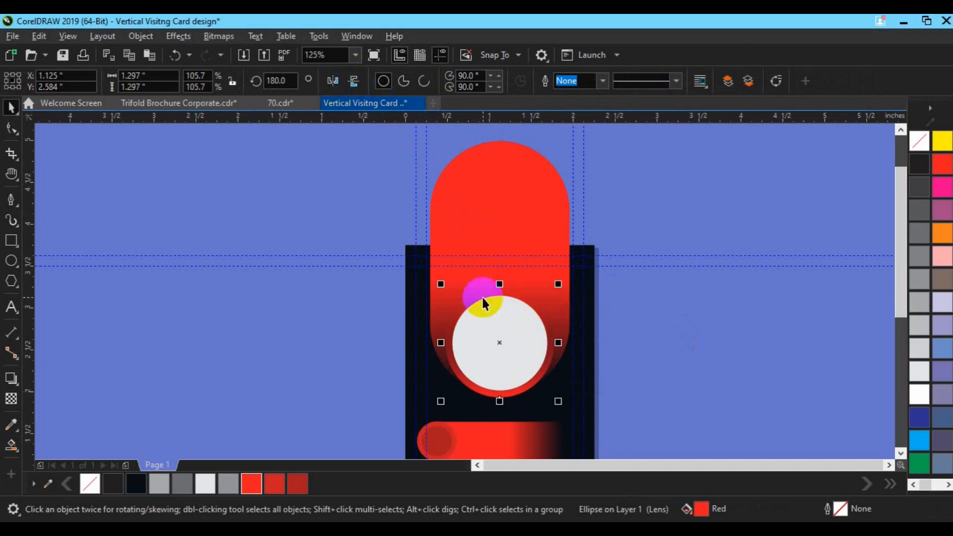
{"action": "left_click", "coordinate": [11, 399]}
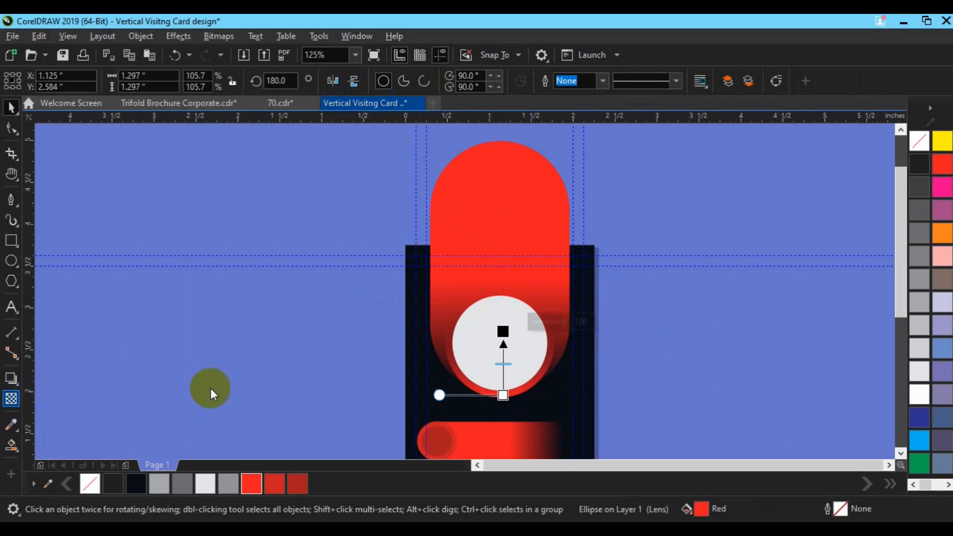
{"action": "left_click_drag", "start_coordinate": [502, 381], "coordinate": [504, 317]}
{"action": "left_click", "coordinate": [499, 388]}
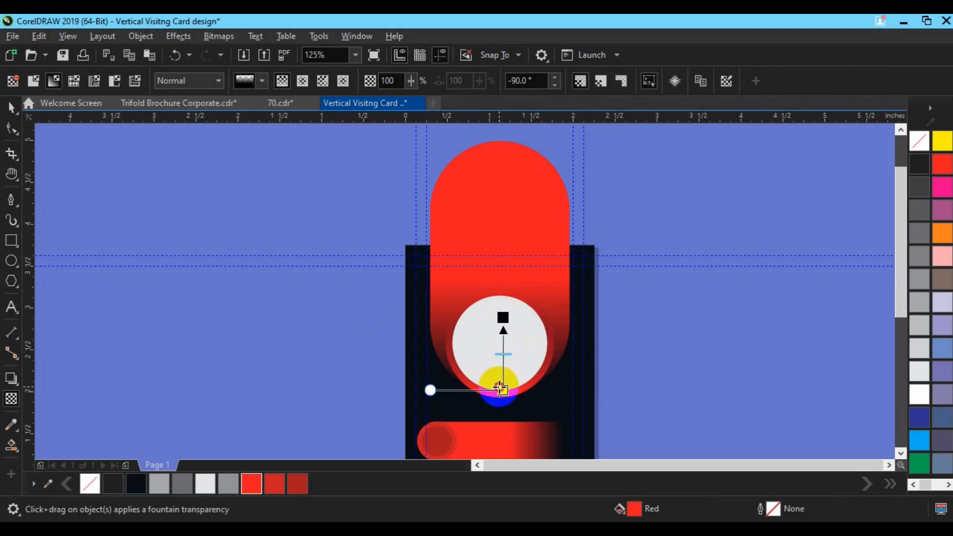
{"action": "left_click_drag", "start_coordinate": [501, 389], "coordinate": [501, 380]}
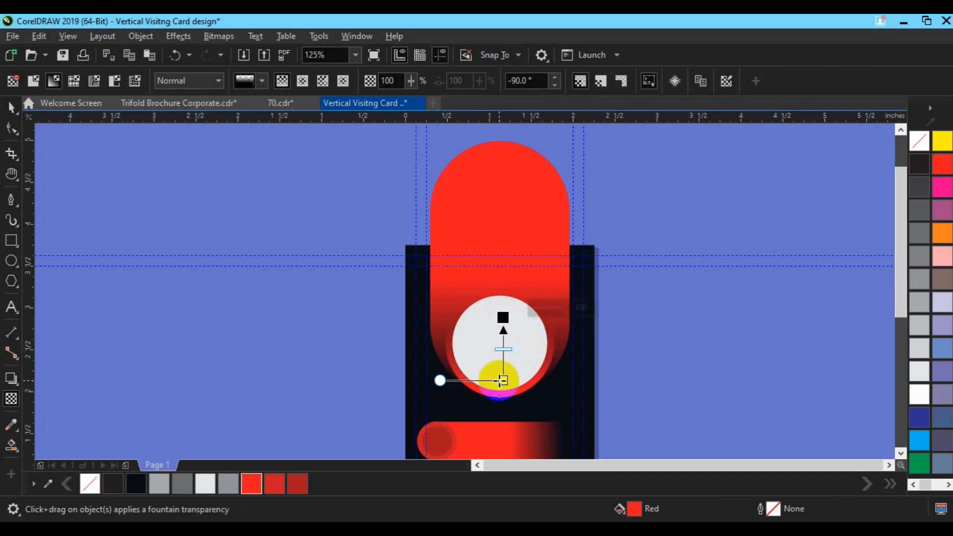
{"action": "key", "text": "space"}
{"action": "left_click", "coordinate": [518, 187]}
{"action": "left_click", "coordinate": [12, 241]}
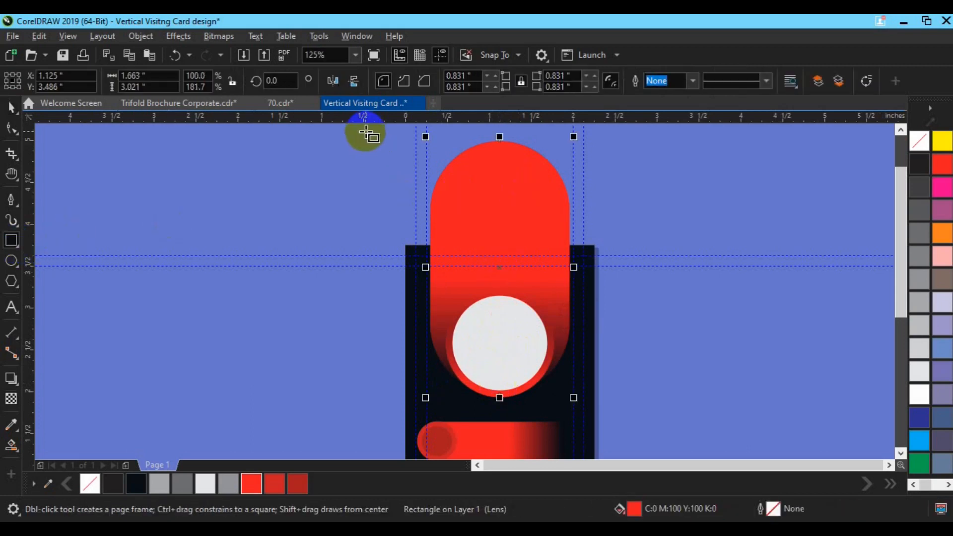
Trim the red shape's rounded top with a rectangle, then delete the leftover rectangle
{"action": "left_click_drag", "start_coordinate": [364, 134], "coordinate": [640, 252]}
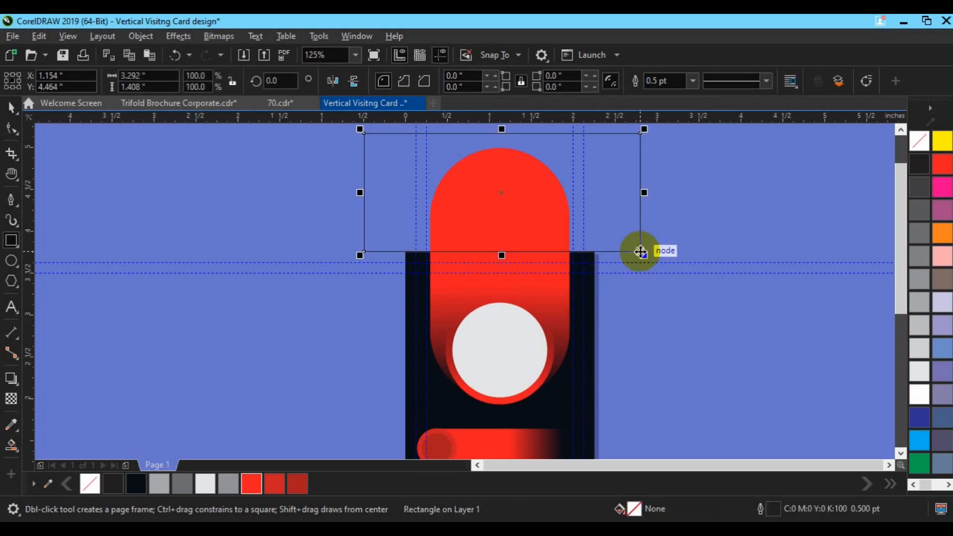
{"action": "key", "text": "space"}
{"action": "left_click", "coordinate": [435, 287], "text": "shift"}
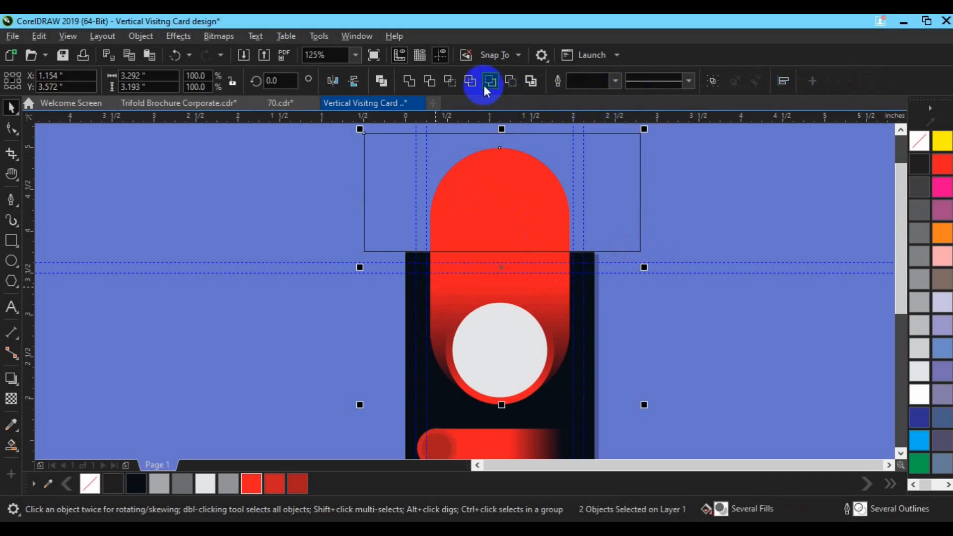
{"action": "left_click", "coordinate": [430, 83]}
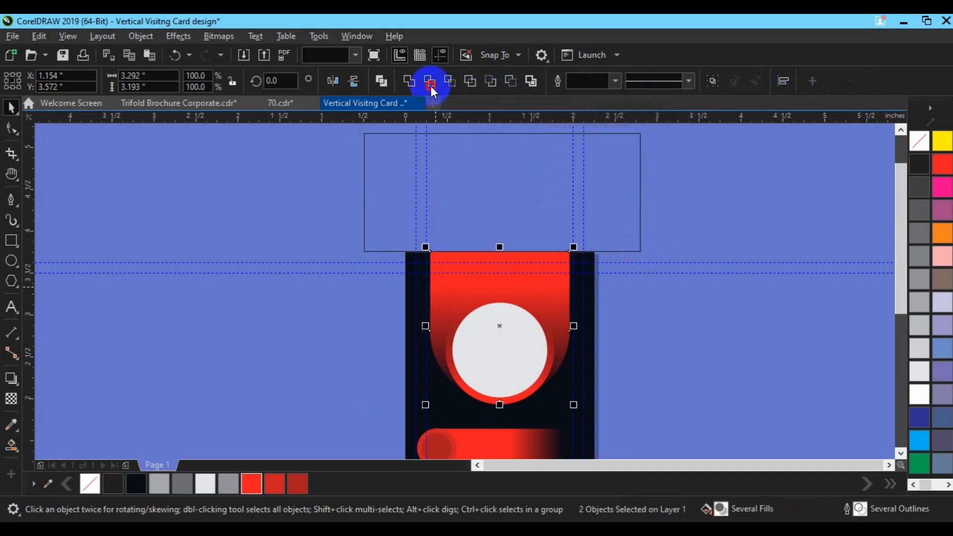
{"action": "left_click", "coordinate": [499, 194]}
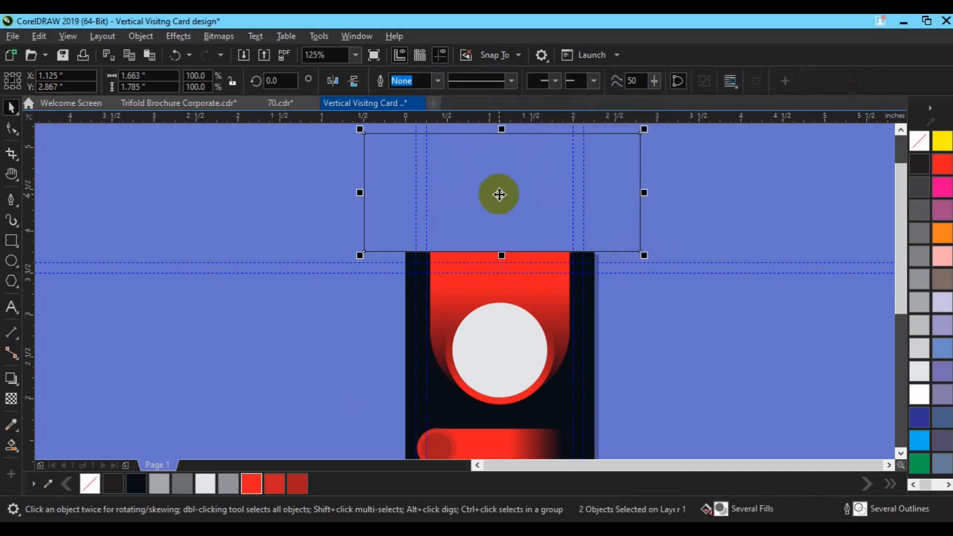
{"action": "key", "text": "Delete"}
{"action": "left_click", "coordinate": [510, 282]}
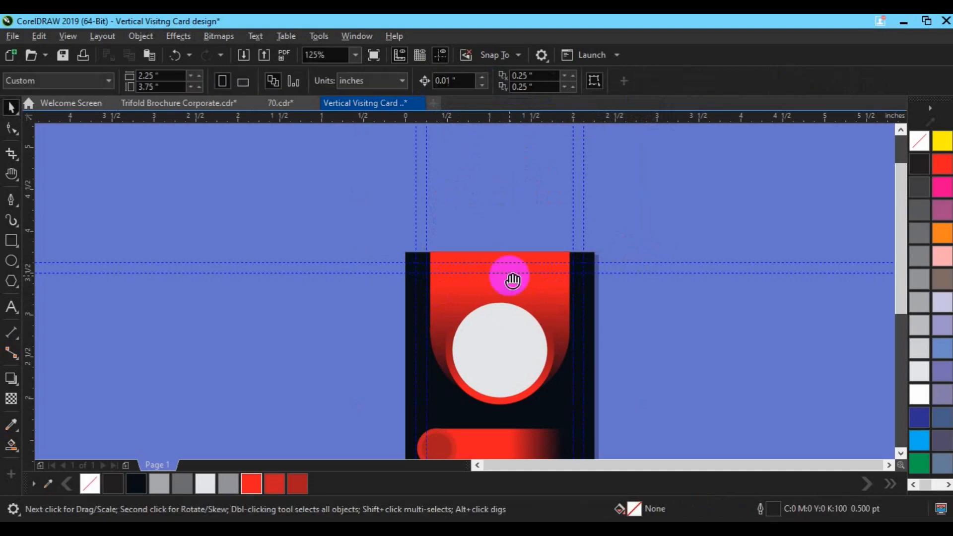
{"action": "key", "text": "h"}
{"action": "left_click_drag", "start_coordinate": [504, 394], "coordinate": [616, 435]}
Paste the four contact icons into the card file, shrink to about 15.6%, and ungroup them
{"action": "key", "text": "space"}
{"action": "key", "text": "Down"}
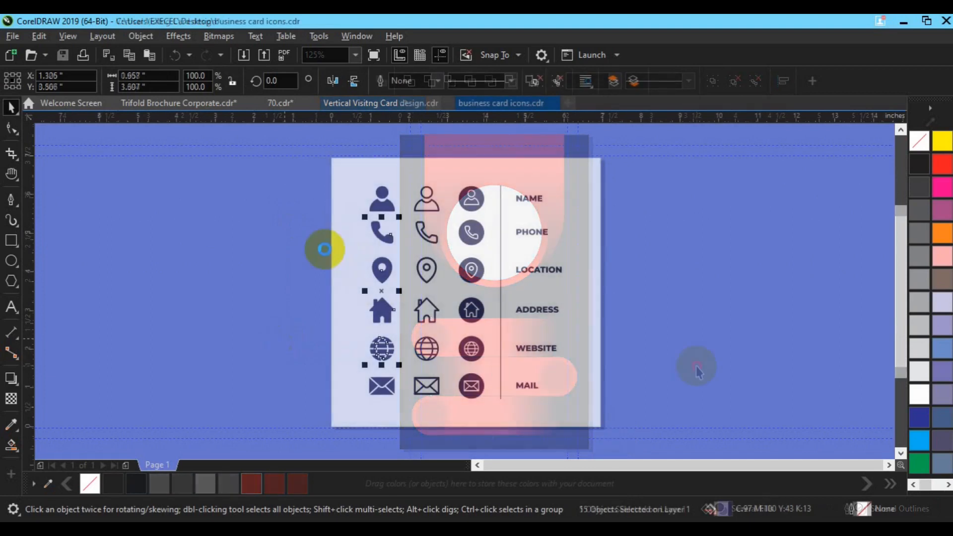
{"action": "left_click", "coordinate": [383, 105]}
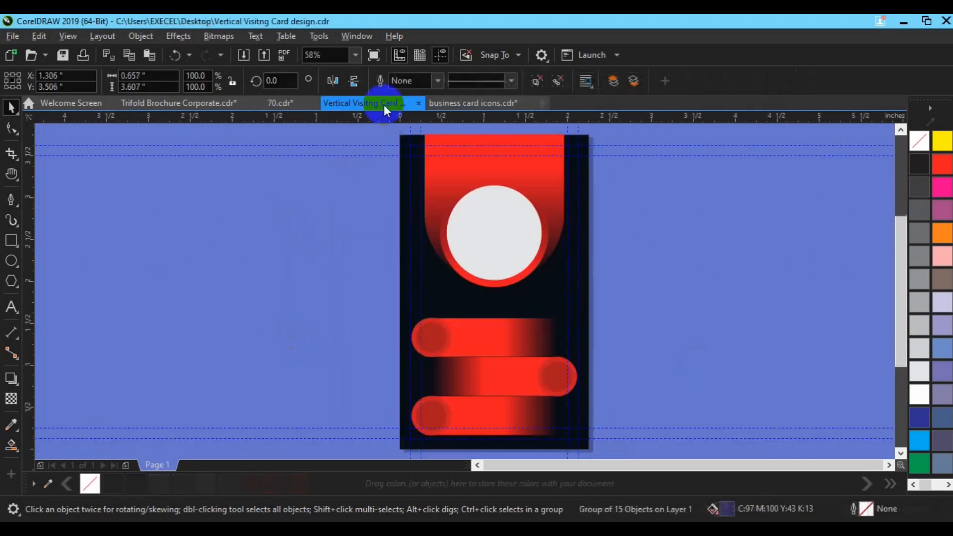
{"action": "key", "text": "ctrl+v"}
{"action": "left_click_drag", "start_coordinate": [342, 442], "coordinate": [325, 339]}
{"action": "left_click_drag", "start_coordinate": [311, 301], "coordinate": [319, 357]}
{"action": "left_click", "coordinate": [556, 82]}
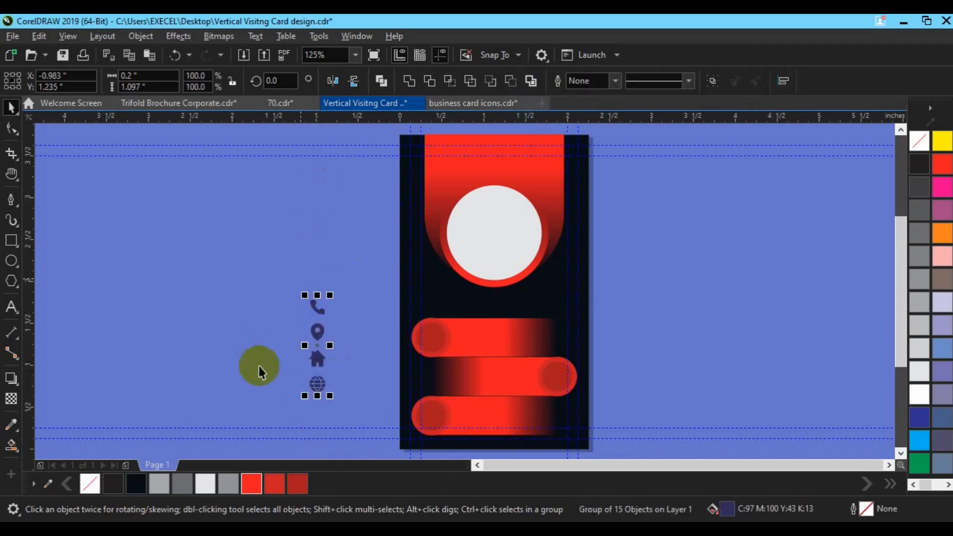
Centre the phone icon on the top pill's red circle
{"action": "left_click", "coordinate": [336, 397]}
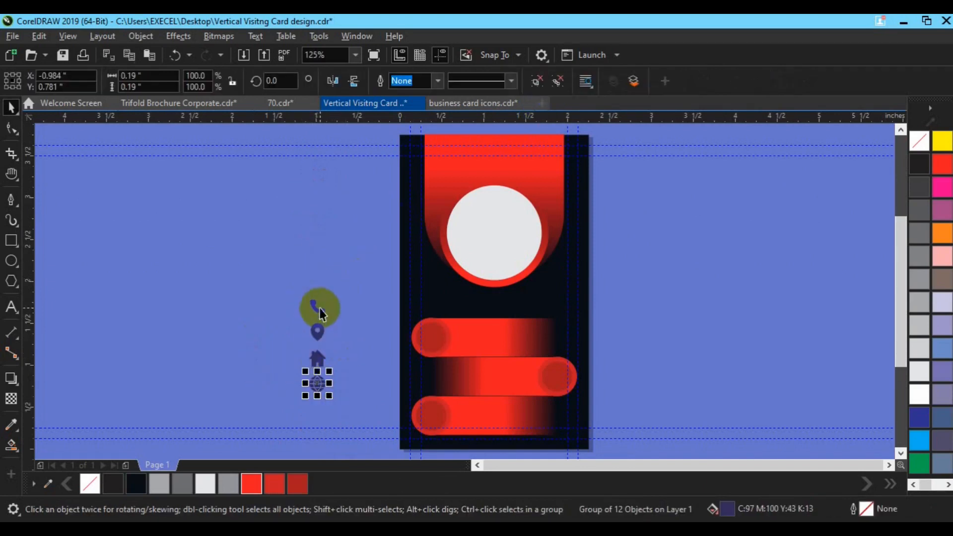
{"action": "scroll", "coordinate": [386, 381], "scroll_direction": "up", "scroll_amount": 1}
{"action": "left_click_drag", "start_coordinate": [196, 205], "coordinate": [316, 412]}
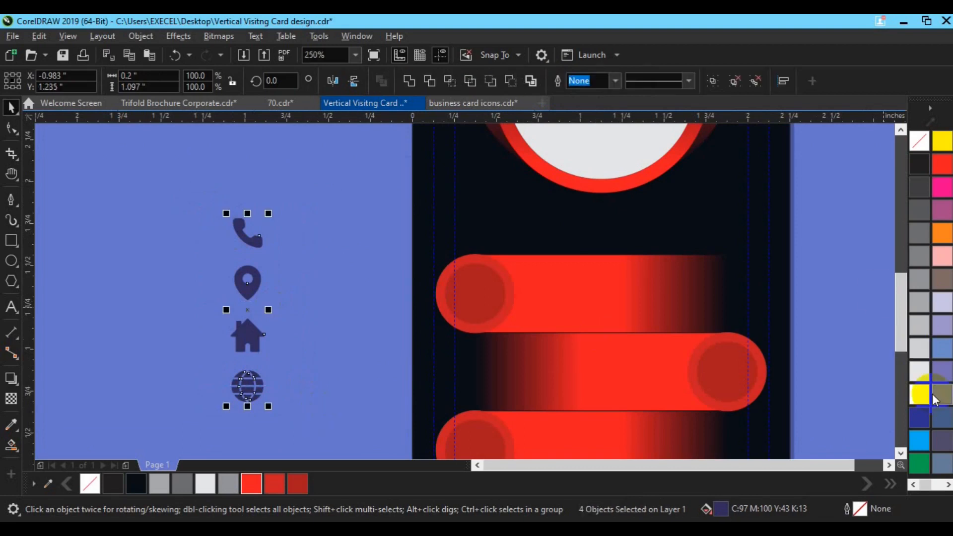
{"action": "left_click_drag", "start_coordinate": [247, 232], "coordinate": [472, 290]}
{"action": "left_click", "coordinate": [501, 307], "text": "shift"}
{"action": "key", "text": "c"}
{"action": "key", "text": "e"}
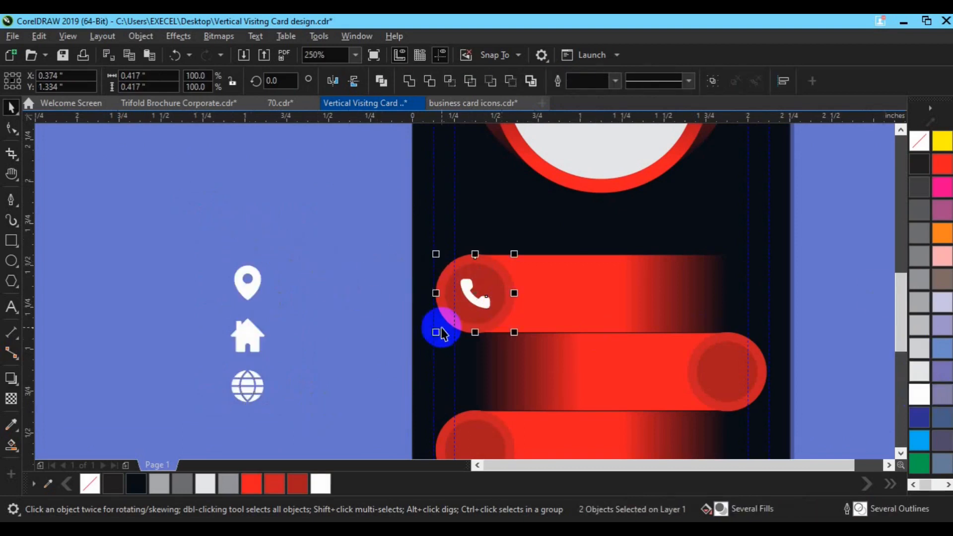
{"action": "left_click", "coordinate": [342, 325]}
Type two lines of placeholder phone numbers beside the top pill
{"action": "key", "text": "F8"}
{"action": "left_click", "coordinate": [326, 268]}
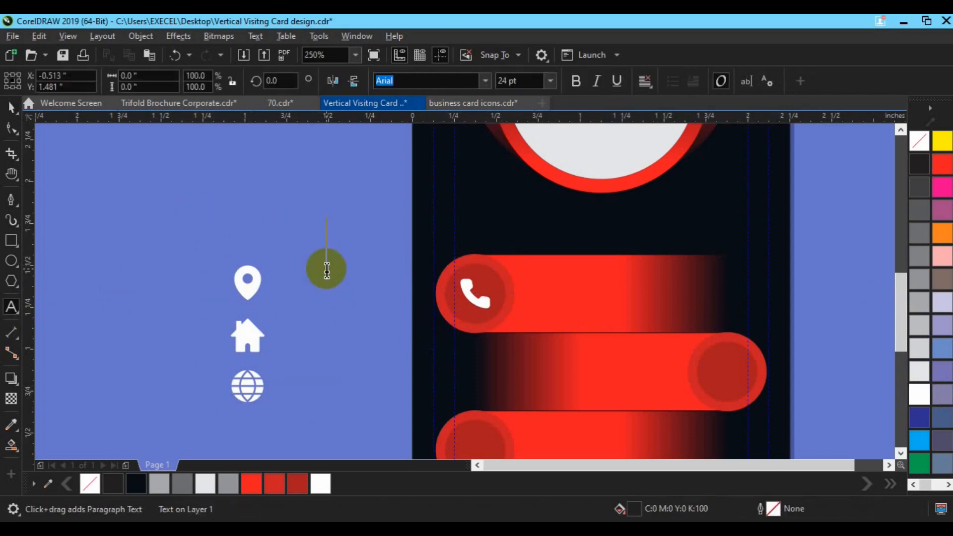
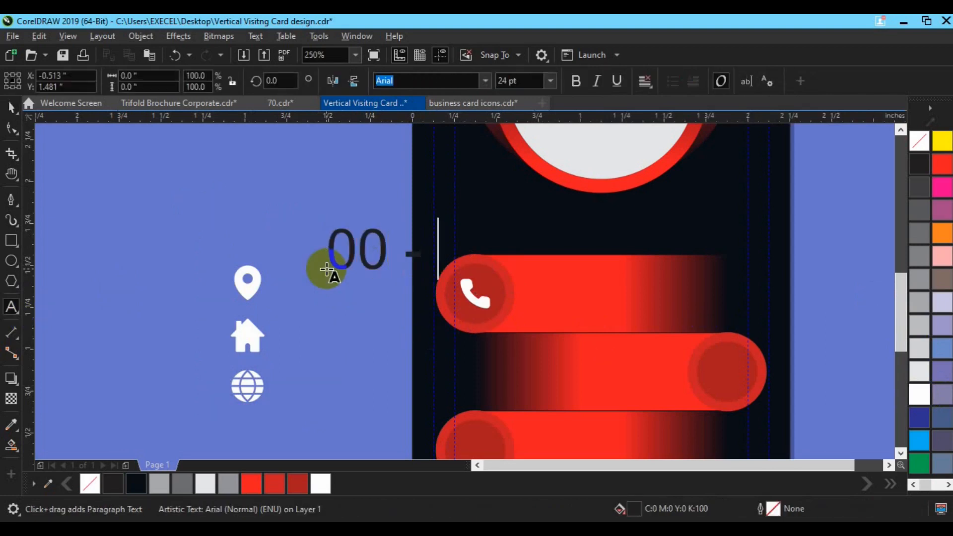
{"action": "key", "text": "Return"}
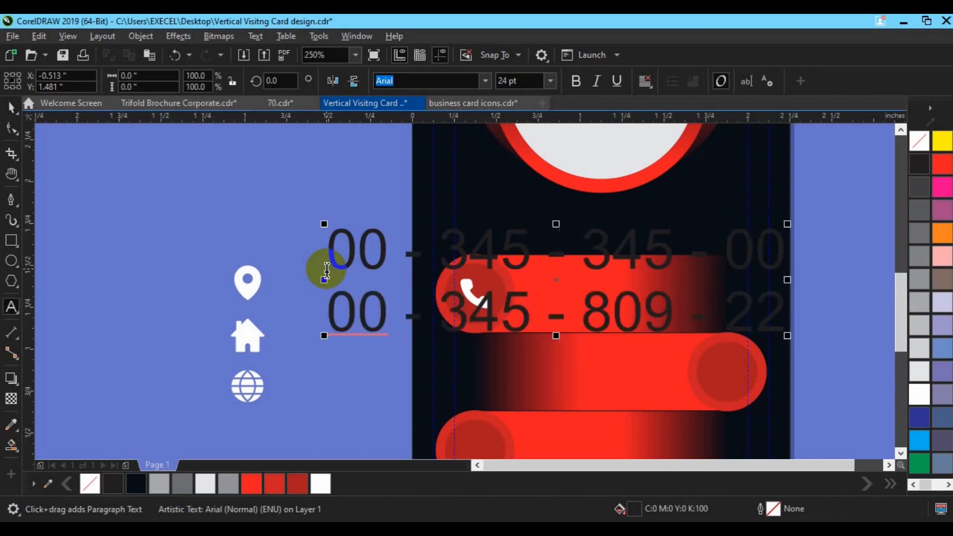
Make the phone numbers 6 pt Roboto Bold, white, and place them on the top pill
{"action": "left_click", "coordinate": [517, 79]}
{"action": "key", "text": "ctrl+space"}
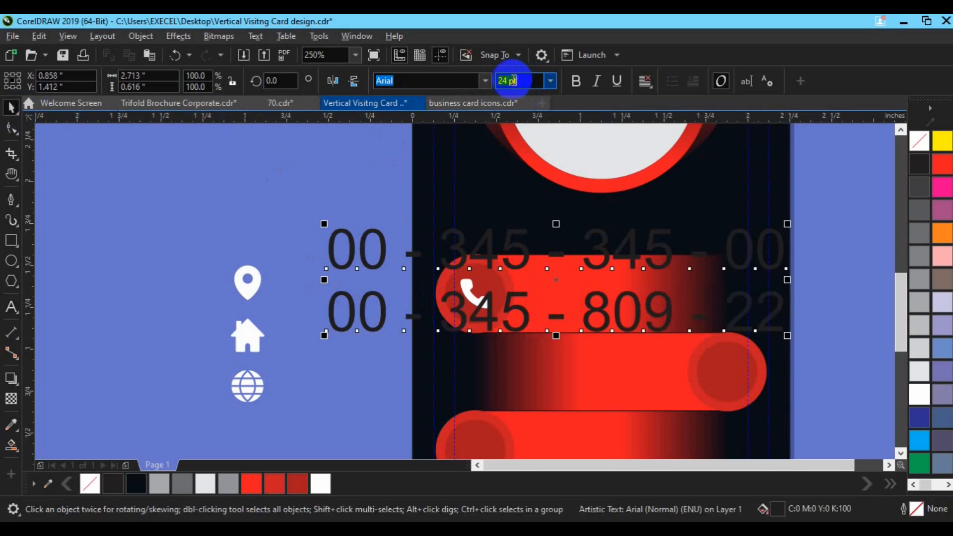
{"action": "key", "text": "Return"}
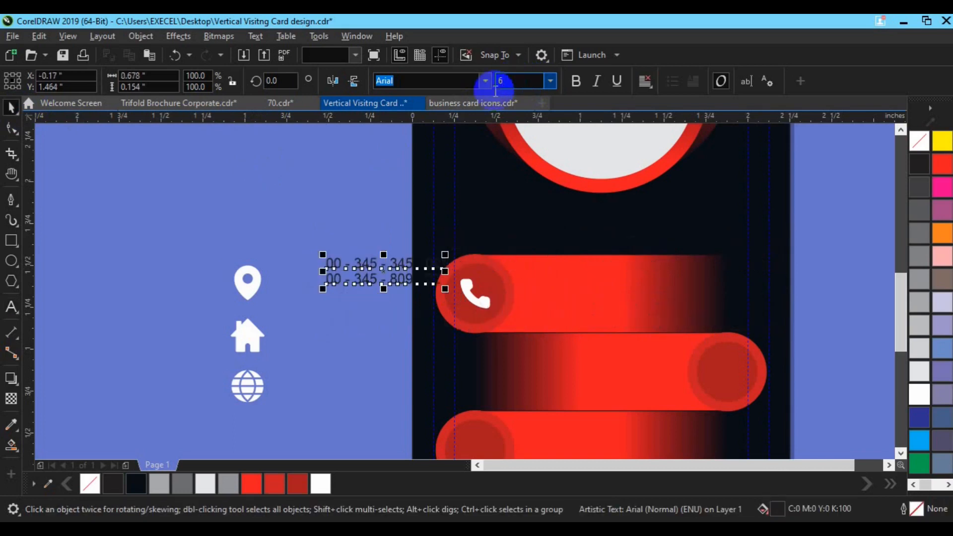
{"action": "left_click", "coordinate": [486, 81]}
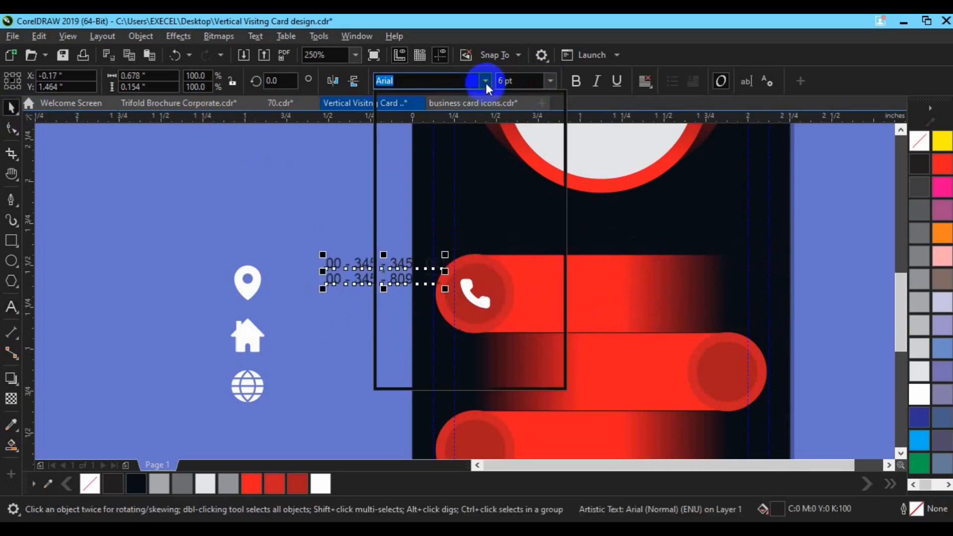
{"action": "left_click", "coordinate": [466, 122]}
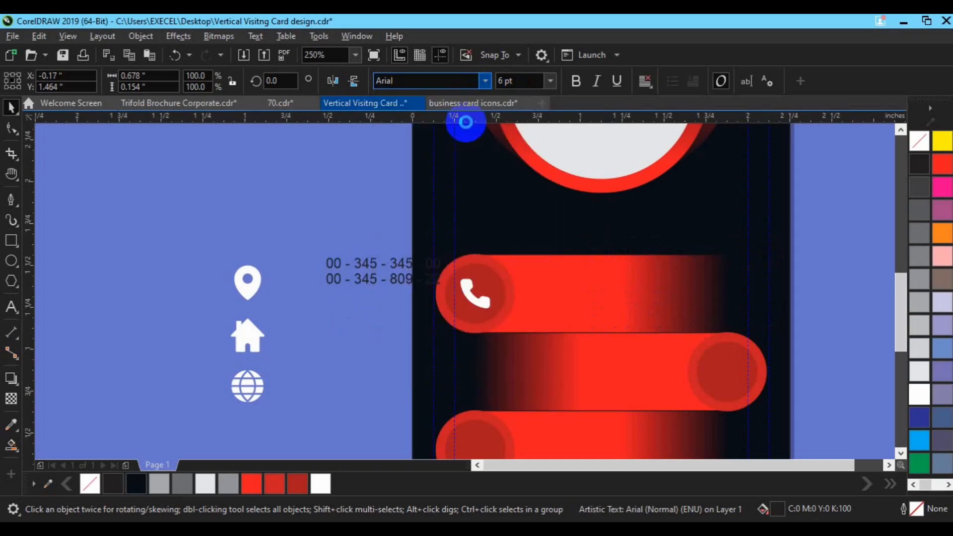
{"action": "left_click_drag", "start_coordinate": [390, 281], "coordinate": [600, 297]}
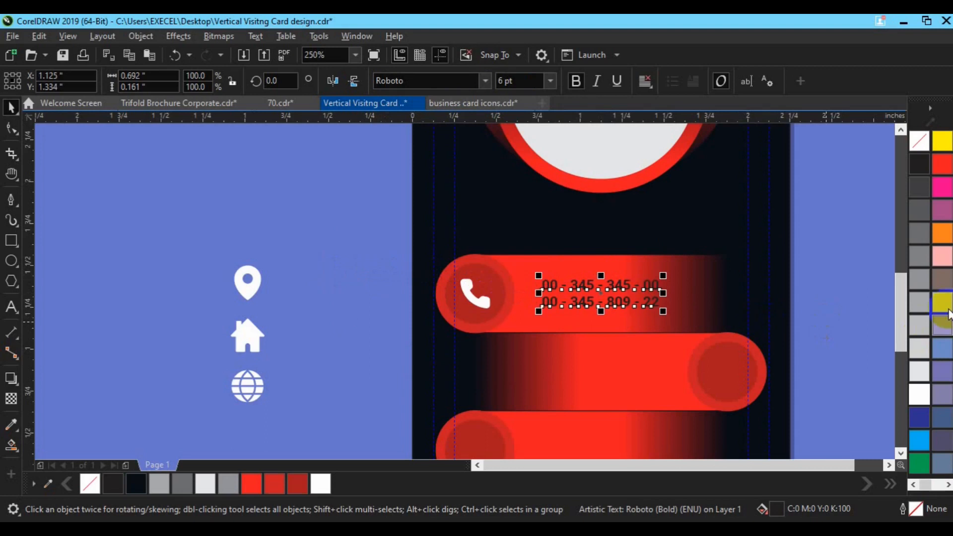
{"action": "left_click", "coordinate": [920, 395]}
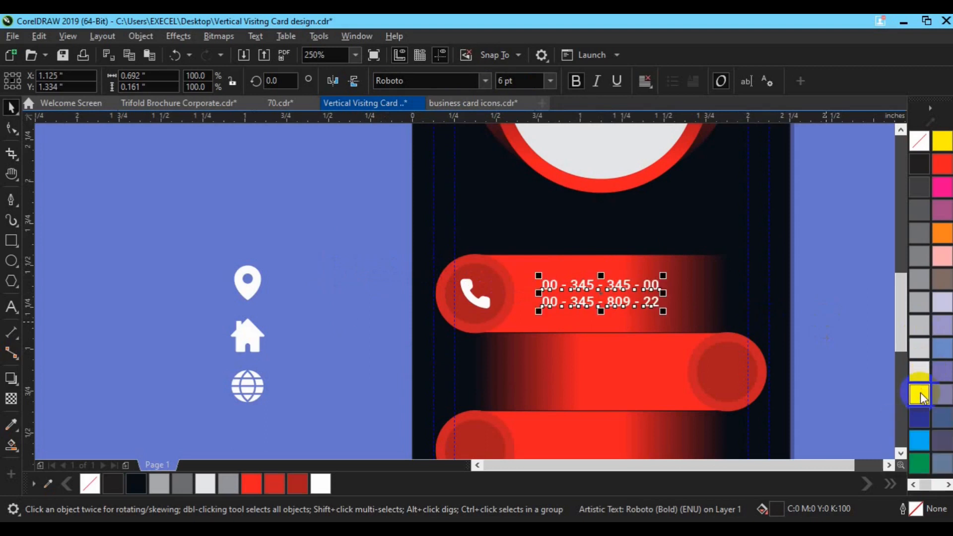
{"action": "left_click", "coordinate": [607, 320], "text": "shift"}
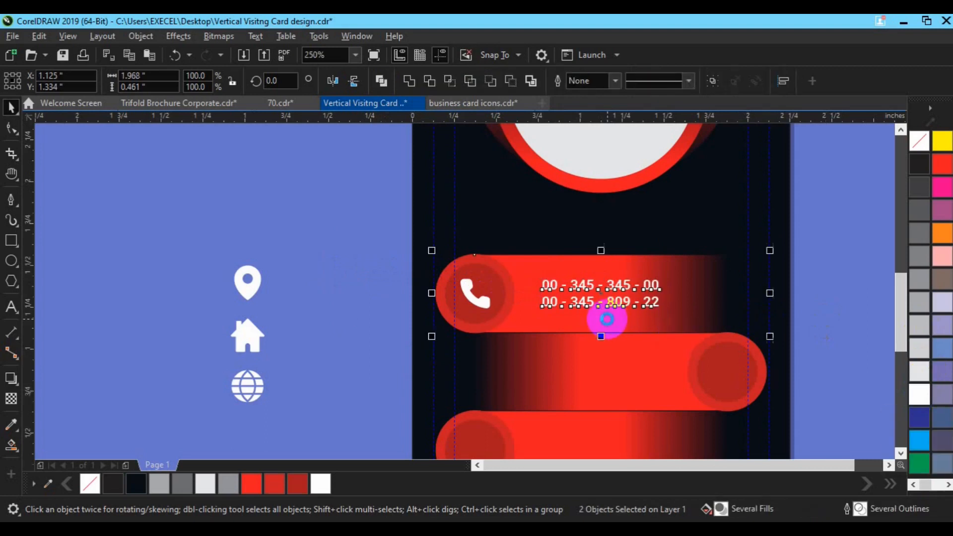
{"action": "left_click", "coordinate": [323, 330]}
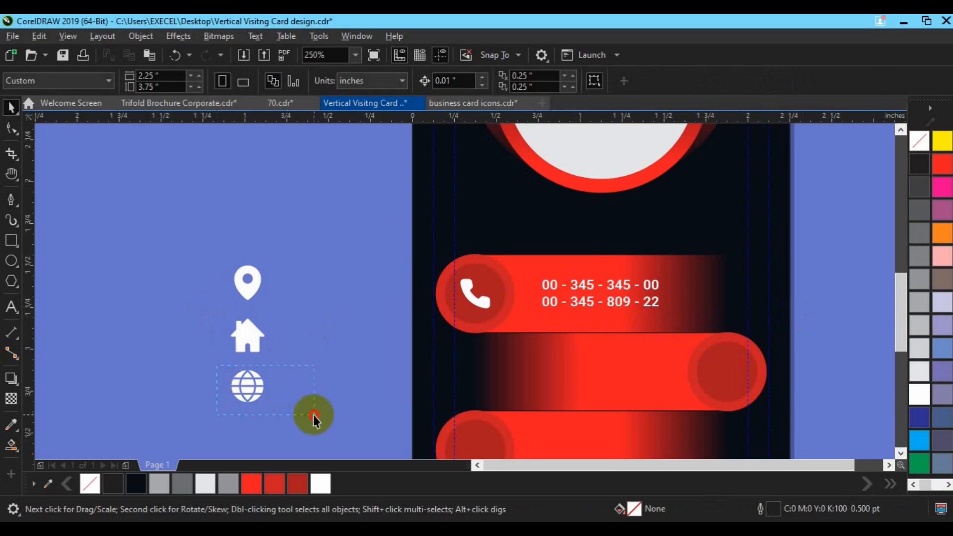
Centre the globe icon on the middle pill's right circle
{"action": "left_click_drag", "start_coordinate": [314, 415], "coordinate": [314, 415]}
{"action": "left_click_drag", "start_coordinate": [246, 387], "coordinate": [729, 383]}
{"action": "left_click", "coordinate": [738, 404], "text": "shift"}
{"action": "key", "text": "c"}
{"action": "key", "text": "e"}
{"action": "left_click", "coordinate": [808, 310]}
{"action": "left_click_drag", "start_coordinate": [576, 307], "coordinate": [596, 384]}
{"action": "left_click", "coordinate": [11, 307]}
{"action": "left_click", "coordinate": [554, 363]}
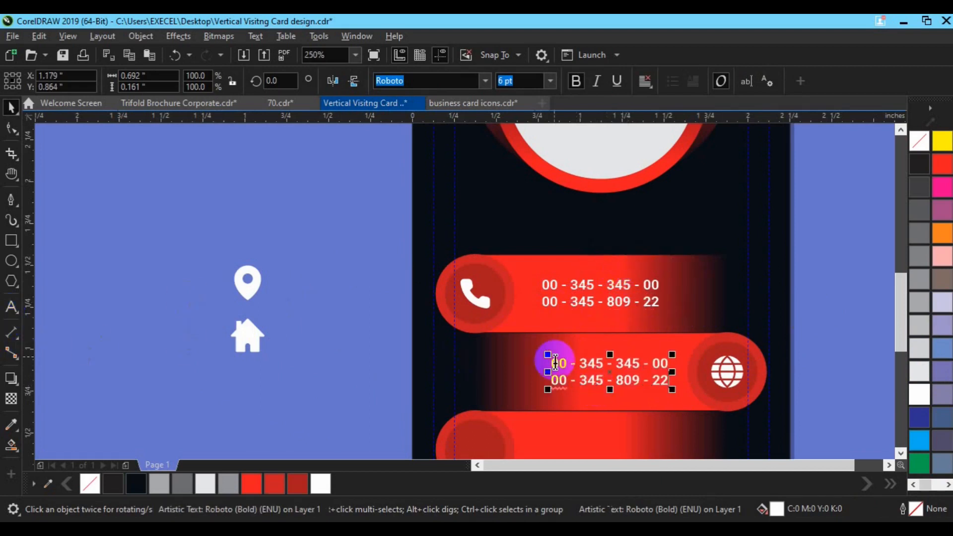
{"action": "key", "text": "ctrl+a"}
{"action": "type", "text": "www"}
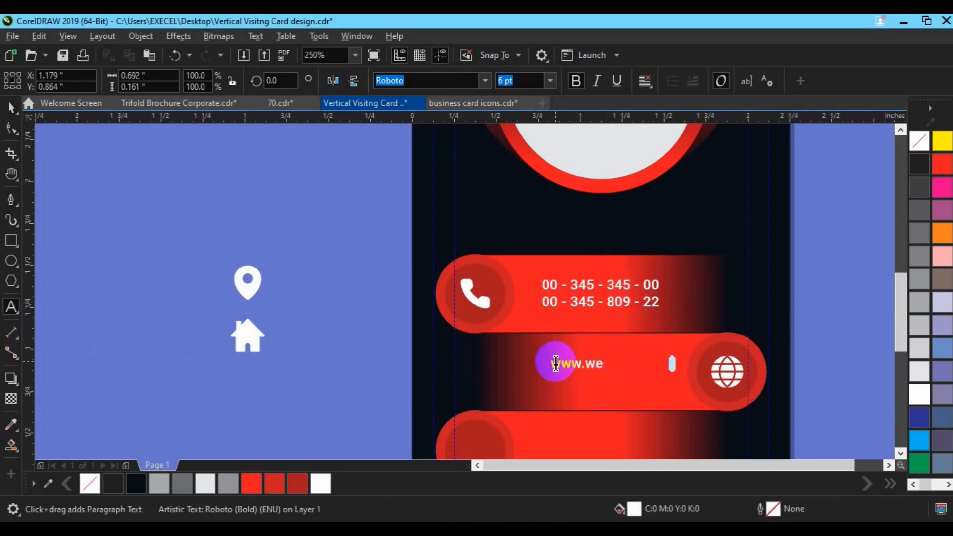
{"action": "type", "text": ".website.com"}
{"action": "key", "text": "Return"}
{"action": "type", "text": "in"}
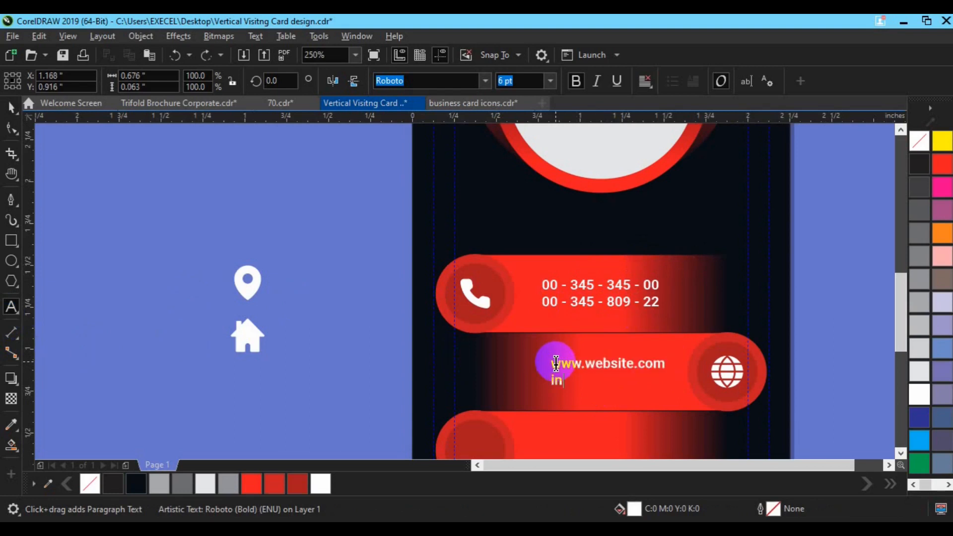
{"action": "type", "text": "fo@website."}
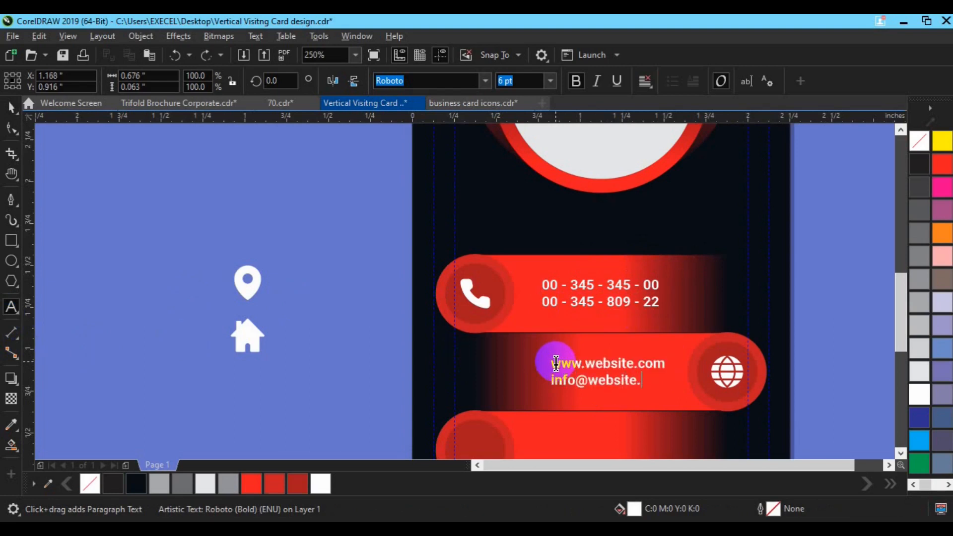
{"action": "type", "text": "com"}
{"action": "left_click", "coordinate": [11, 107]}
Right-align the website text and line up its right edge with the phone numbers
{"action": "left_click", "coordinate": [650, 84]}
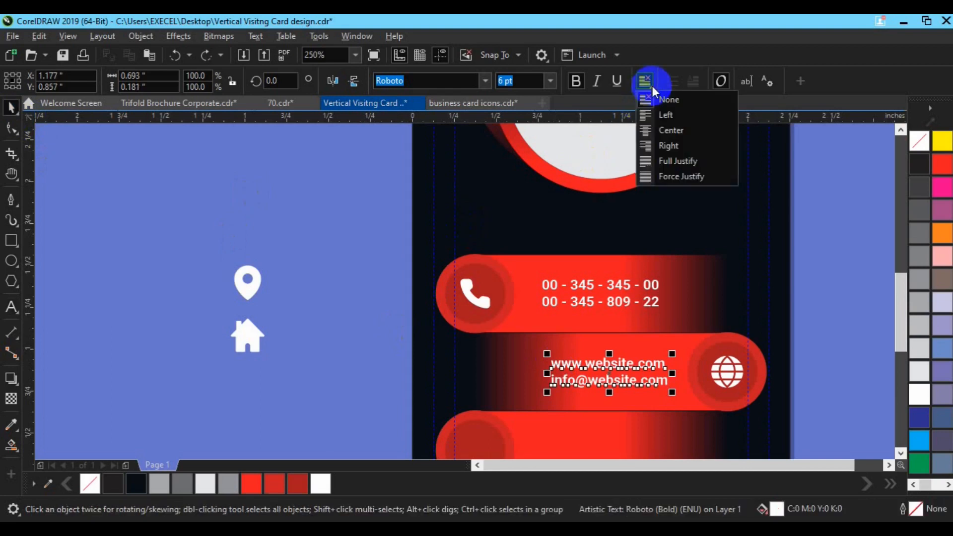
{"action": "left_click", "coordinate": [670, 146]}
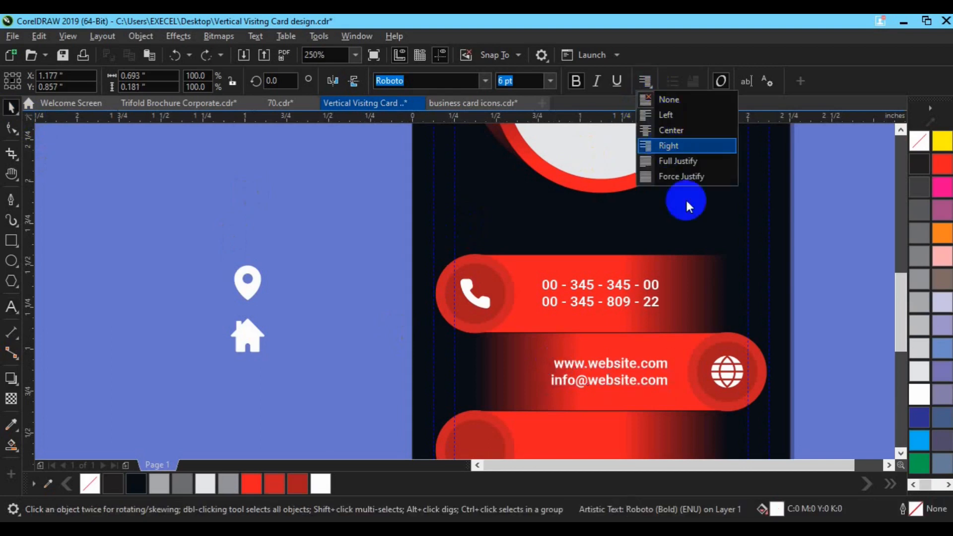
{"action": "left_click", "coordinate": [627, 289], "text": "shift"}
{"action": "key", "text": "r"}
{"action": "left_click", "coordinate": [794, 334]}
{"action": "left_click", "coordinate": [630, 376]}
{"action": "left_click", "coordinate": [630, 386]}
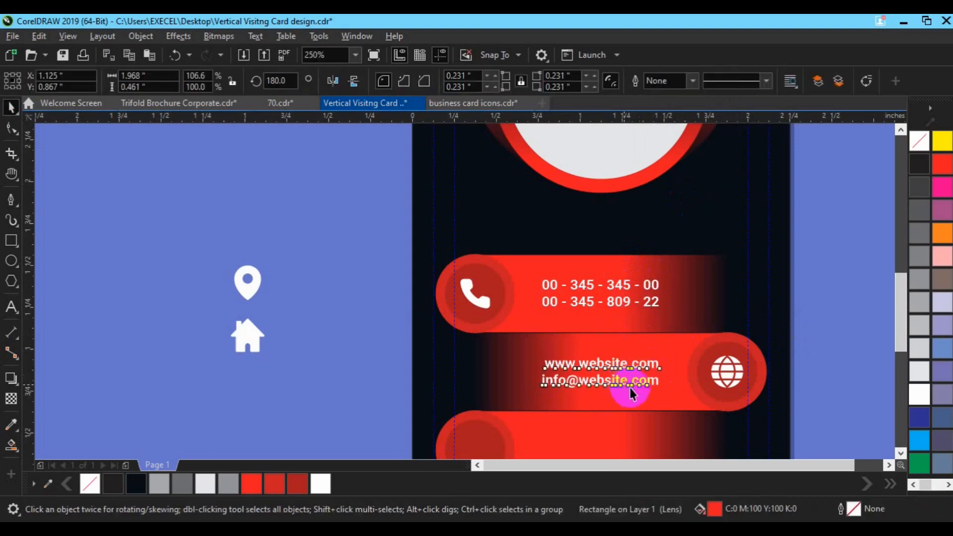
{"action": "left_click", "coordinate": [658, 397], "text": "shift"}
Move the house icon down onto the bottom red pill's circle
{"action": "left_click", "coordinate": [833, 372]}
{"action": "key", "text": "h"}
{"action": "left_click_drag", "start_coordinate": [699, 397], "coordinate": [676, 304]}
{"action": "key", "text": "space"}
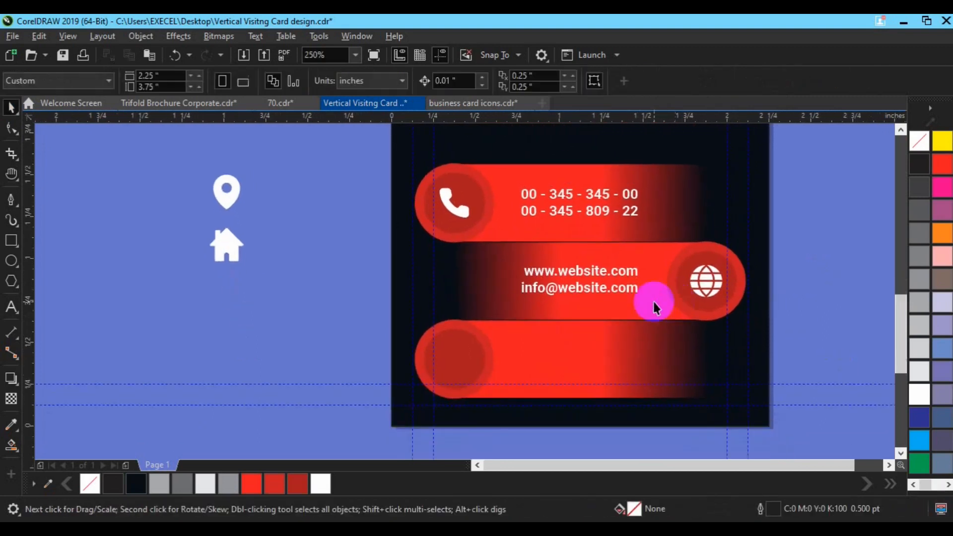
{"action": "left_click_drag", "start_coordinate": [215, 243], "coordinate": [443, 350]}
Ungroup the bottom pill and centre the house icon on its red circle
{"action": "left_click", "coordinate": [350, 357]}
{"action": "left_click", "coordinate": [449, 366]}
{"action": "left_click", "coordinate": [497, 366]}
{"action": "left_click", "coordinate": [559, 81]}
{"action": "left_click", "coordinate": [295, 282]}
{"action": "left_click", "coordinate": [443, 368]}
{"action": "left_click", "coordinate": [487, 361], "text": "shift"}
{"action": "key", "text": "e"}
{"action": "left_click", "coordinate": [288, 356]}
{"action": "left_click", "coordinate": [548, 290]}
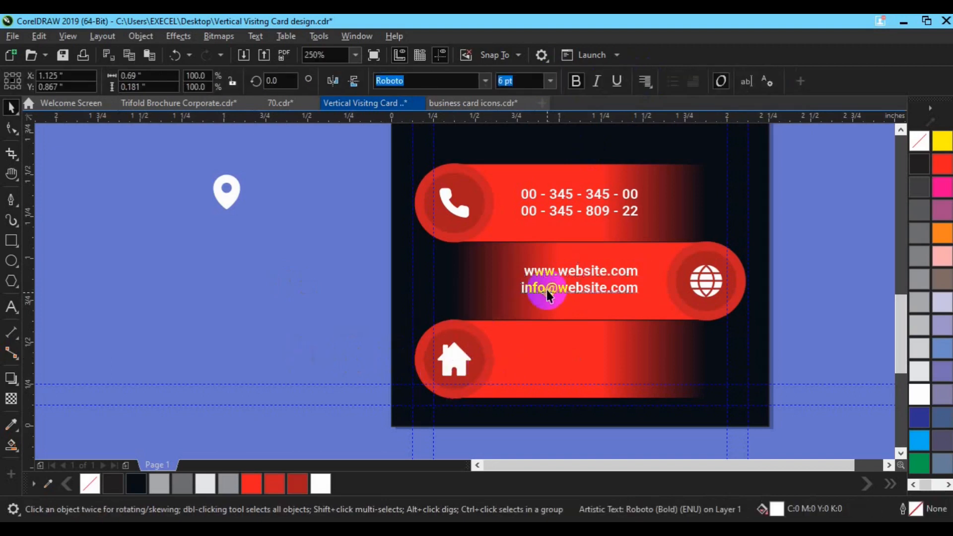
{"action": "key", "text": "ctrl+d"}
{"action": "left_click_drag", "start_coordinate": [624, 250], "coordinate": [565, 366]}
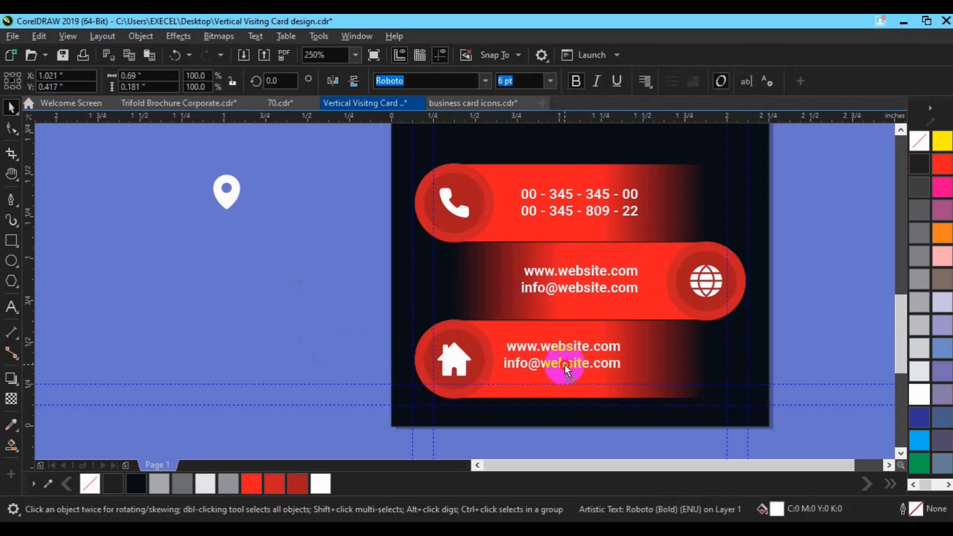
{"action": "left_click", "coordinate": [8, 310]}
{"action": "key", "text": "BackSpace"}
{"action": "key", "text": "BackSpace"}
{"action": "key", "text": "BackSpace"}
{"action": "key", "text": "BackSpace"}
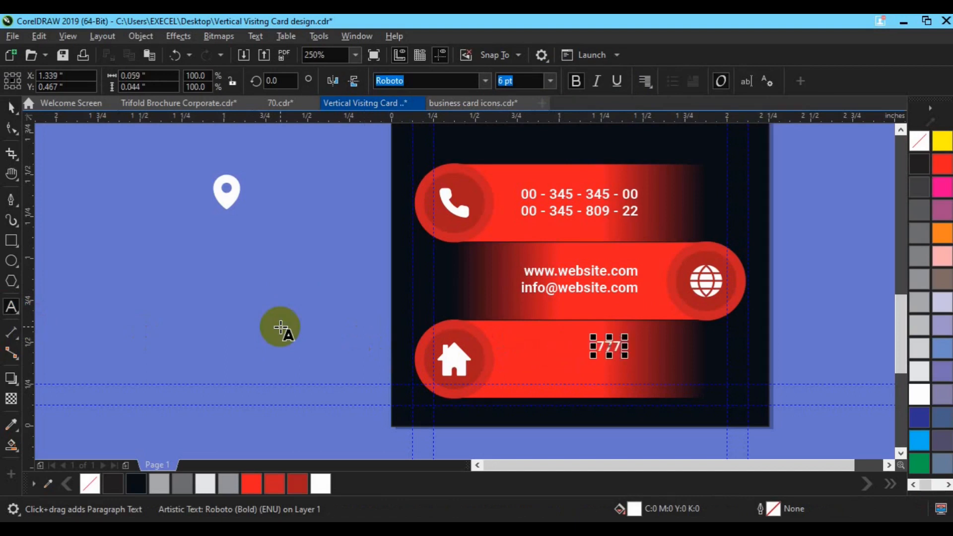
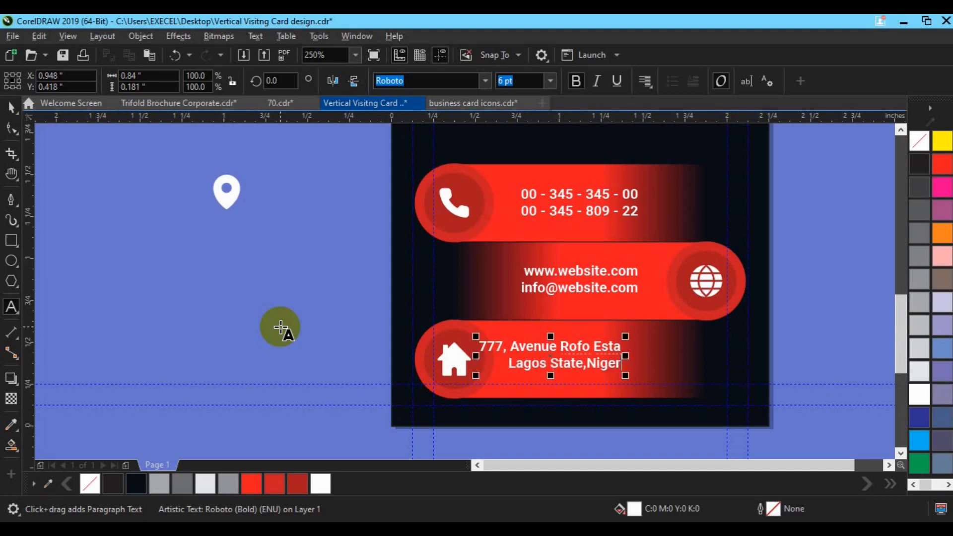
Left-align the address lines and centre them on the bottom pill
{"action": "left_click", "coordinate": [11, 106]}
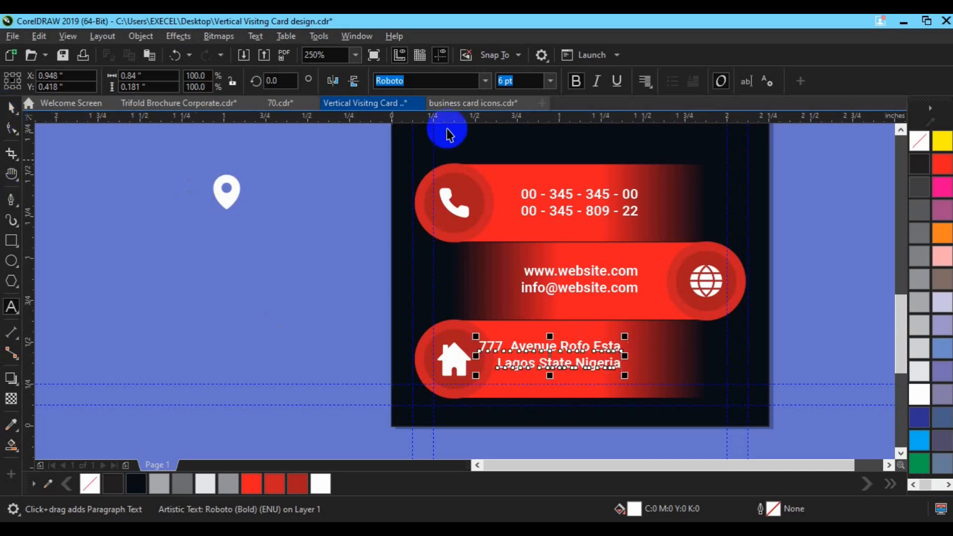
{"action": "left_click", "coordinate": [645, 80]}
{"action": "left_click", "coordinate": [650, 116]}
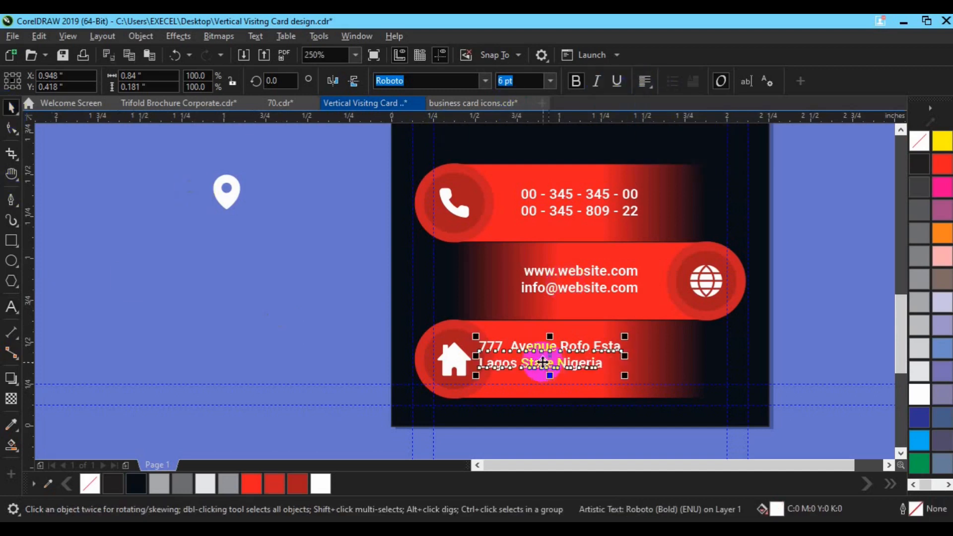
{"action": "key", "text": "c"}
{"action": "key", "text": "e"}
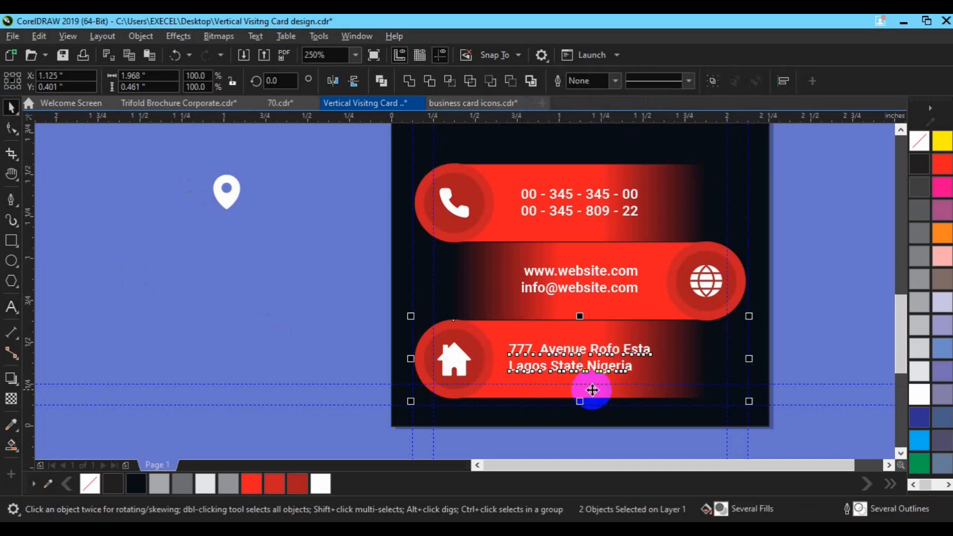
{"action": "left_click", "coordinate": [802, 316]}
Check the pill groups and delete the leftover location pin icon
{"action": "left_click", "coordinate": [597, 287]}
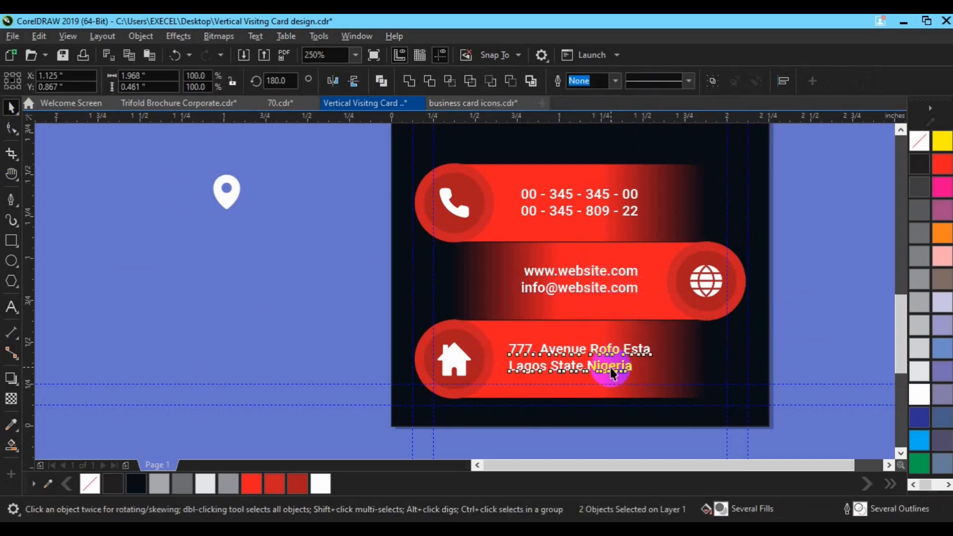
{"action": "left_click", "coordinate": [579, 333]}
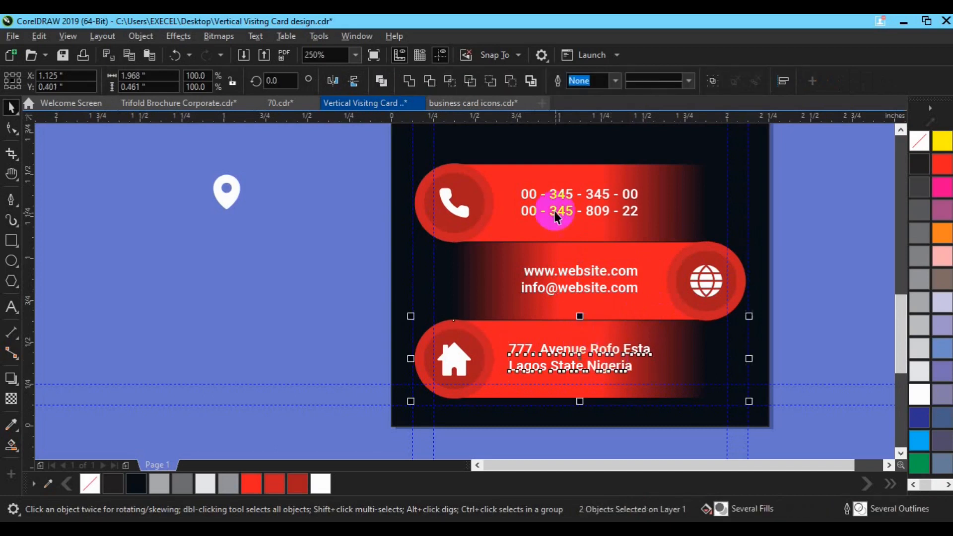
{"action": "left_click", "coordinate": [546, 228]}
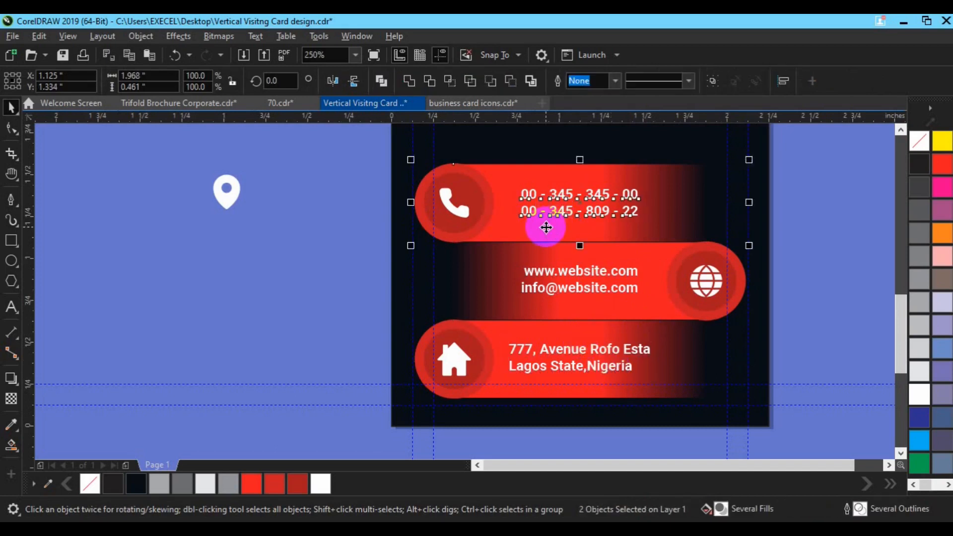
{"action": "left_click_drag", "start_coordinate": [169, 162], "coordinate": [312, 216]}
{"action": "key", "text": "Delete"}
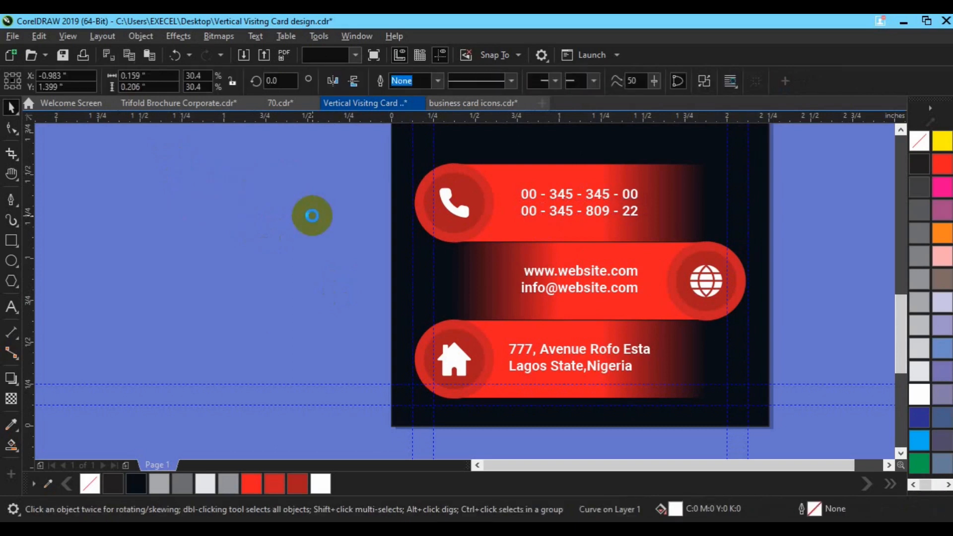
Turn a copied text into the name at 12 pt, centred on the card below the photo circle
{"action": "key", "text": "h"}
{"action": "left_click_drag", "start_coordinate": [629, 197], "coordinate": [514, 274]}
{"action": "key", "text": "space"}
{"action": "left_click", "coordinate": [529, 357]}
{"action": "left_click", "coordinate": [11, 307]}
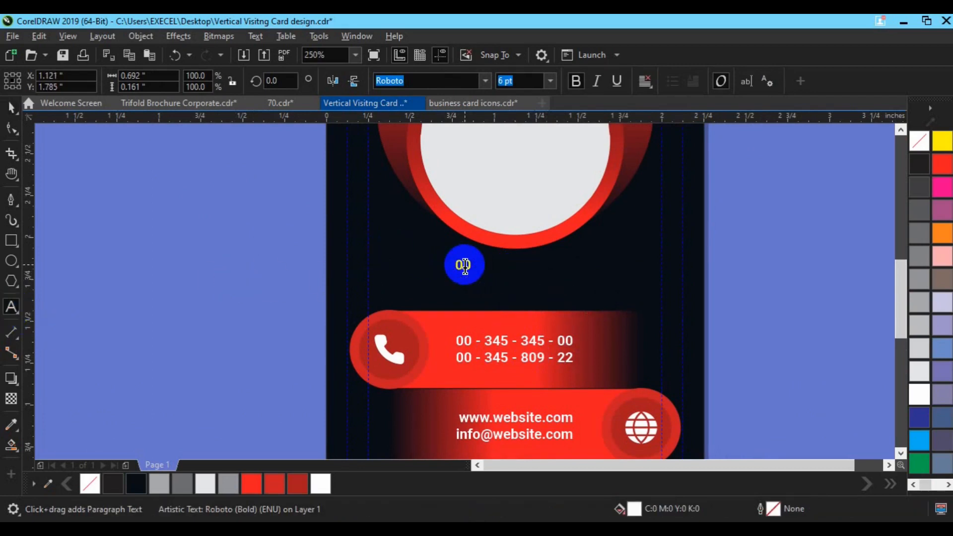
{"action": "left_click", "coordinate": [10, 107]}
{"action": "left_click", "coordinate": [514, 82]}
{"action": "type", "text": "12"}
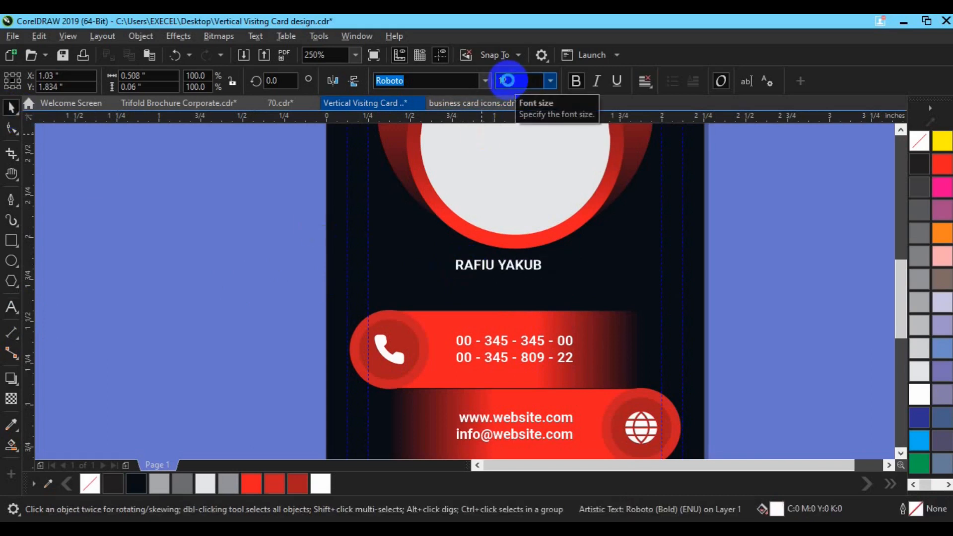
{"action": "left_click", "coordinate": [398, 277], "text": "shift"}
{"action": "key", "text": "c"}
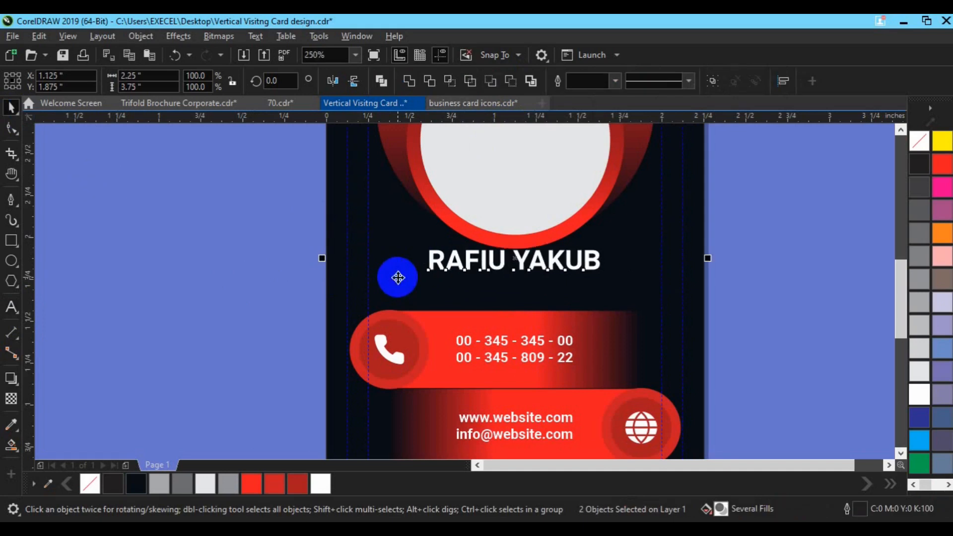
{"action": "left_click", "coordinate": [727, 261]}
{"action": "key", "text": "Down"}
{"action": "key", "text": "Down"}
{"action": "key", "text": "Down"}
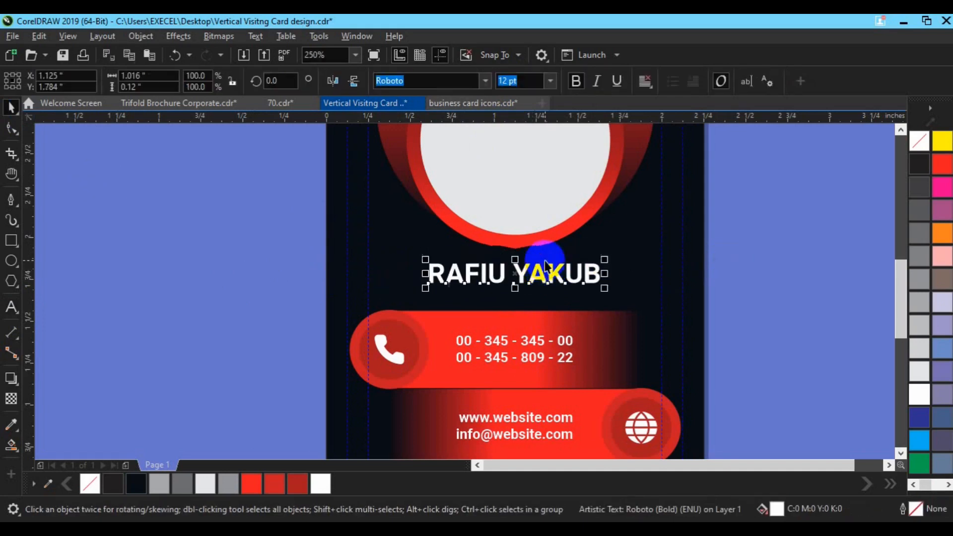
Add a 6 pt 'CREATIVE DIRECTOR' title centred under the name and group the two
{"action": "key", "text": "ctrl+d"}
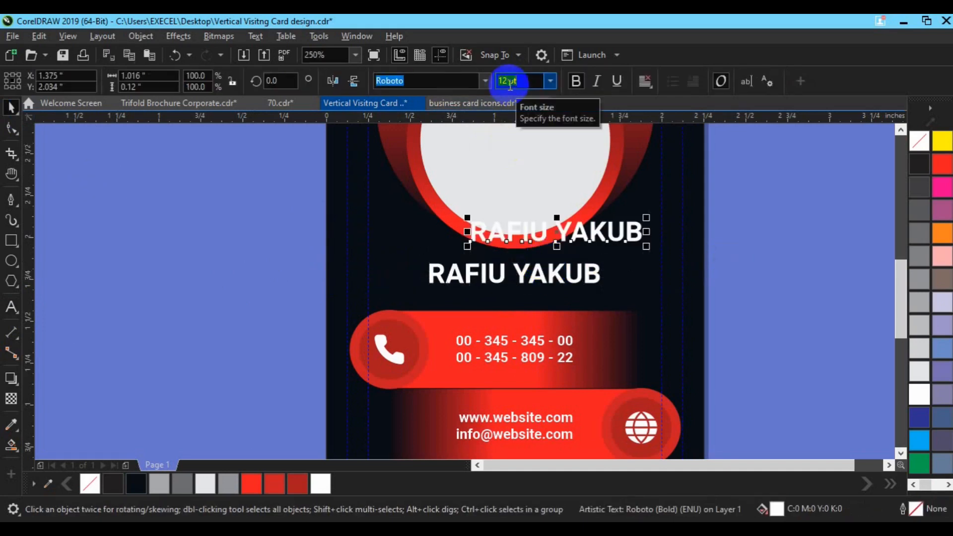
{"action": "left_click", "coordinate": [509, 85]}
{"action": "type", "text": "6"}
{"action": "key", "text": "Return"}
{"action": "left_click_drag", "start_coordinate": [514, 237], "coordinate": [501, 300]}
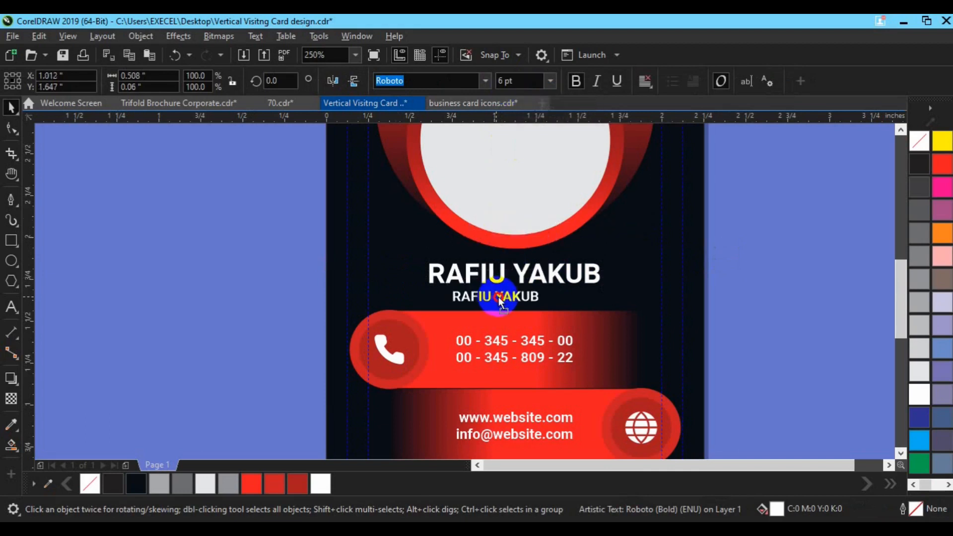
{"action": "key", "text": "F8"}
{"action": "key", "text": "BackSpace"}
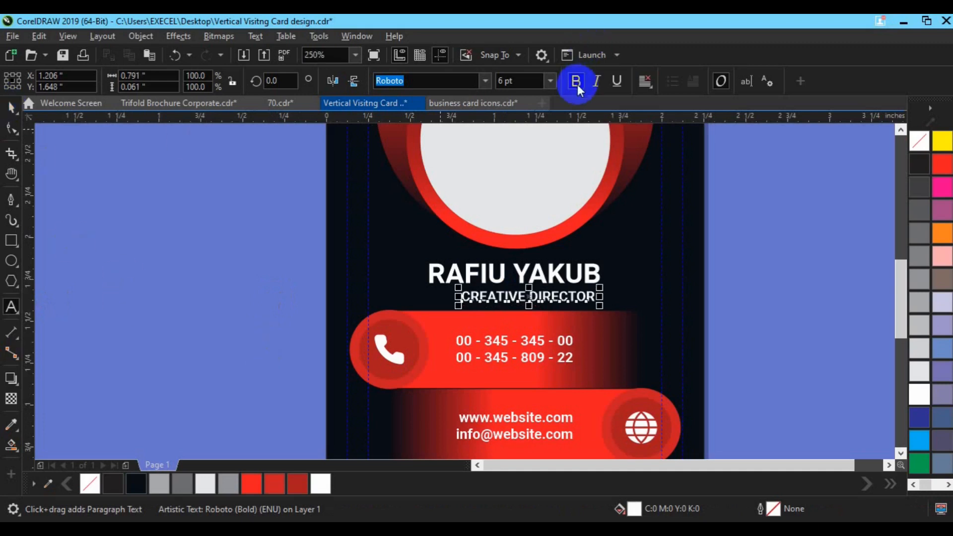
{"action": "key", "text": "ctrl+space"}
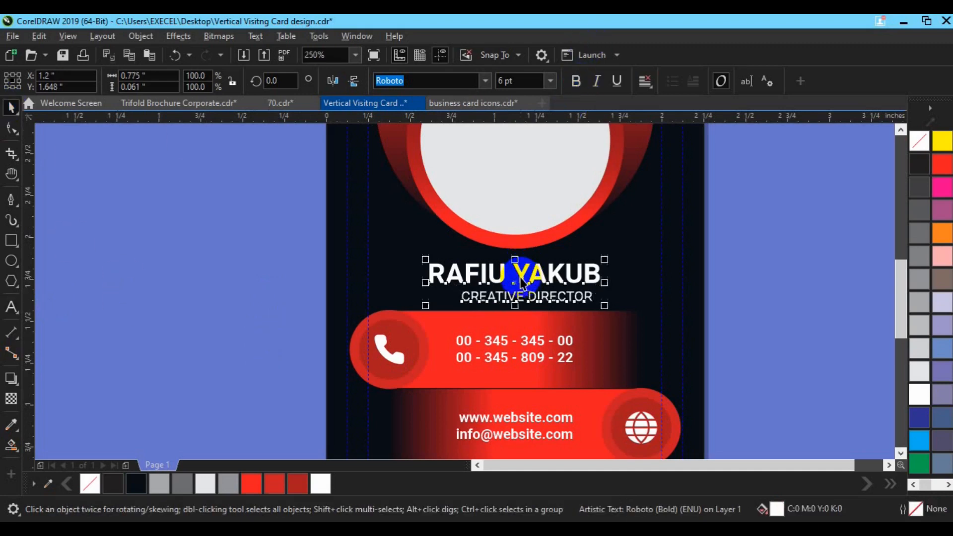
{"action": "left_click", "coordinate": [521, 279], "text": "shift"}
{"action": "key", "text": "c"}
{"action": "key", "text": "ctrl+g"}
{"action": "left_click", "coordinate": [634, 249], "text": "shift"}
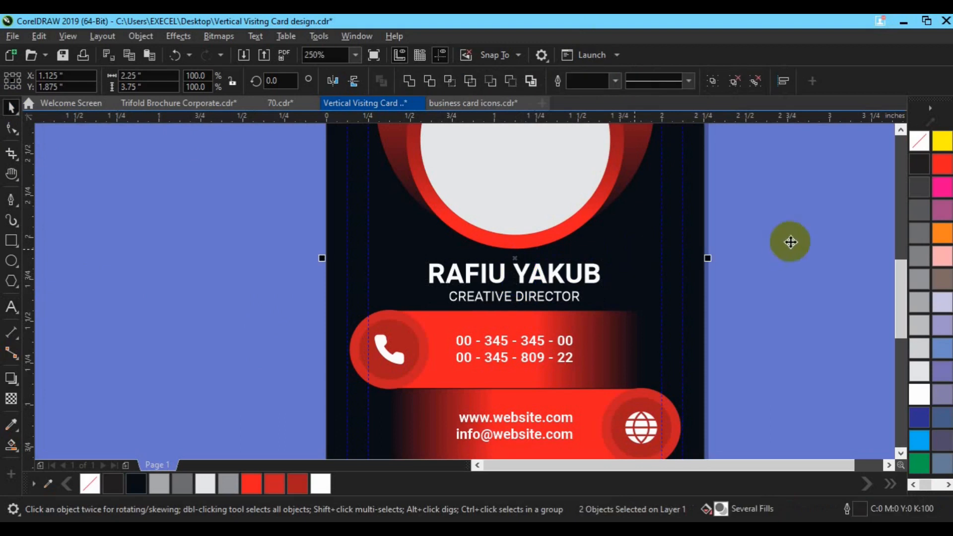
{"action": "left_click", "coordinate": [791, 242]}
{"action": "key", "text": "h"}
{"action": "left_click_drag", "start_coordinate": [539, 216], "coordinate": [532, 365]}
{"action": "key", "text": "space"}
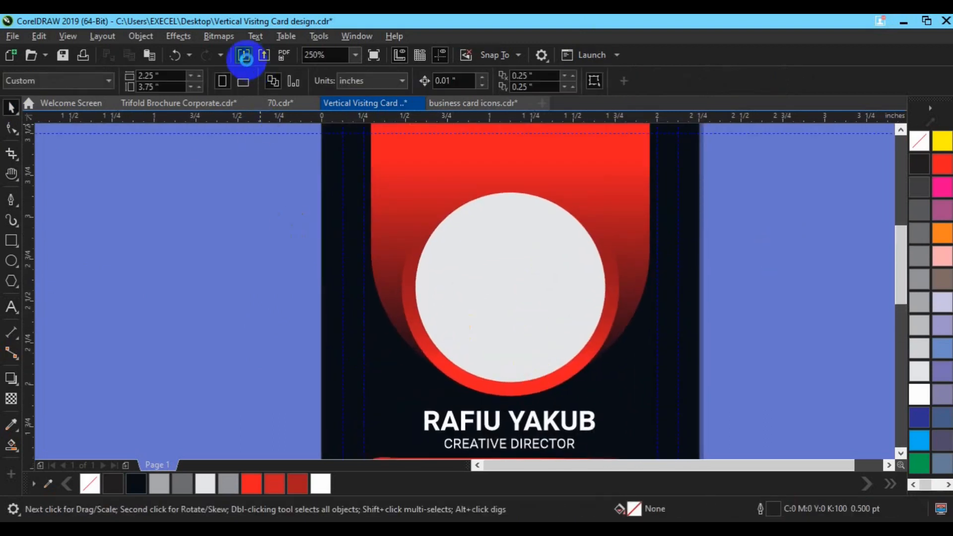
Import my_passport-removebg-preview(1) and place it about 0.987 inches square over the white circle
{"action": "left_click", "coordinate": [245, 57]}
{"action": "scroll", "coordinate": [469, 323], "scroll_direction": "down", "scroll_amount": 10}
{"action": "scroll", "coordinate": [470, 323], "scroll_direction": "down", "scroll_amount": 10}
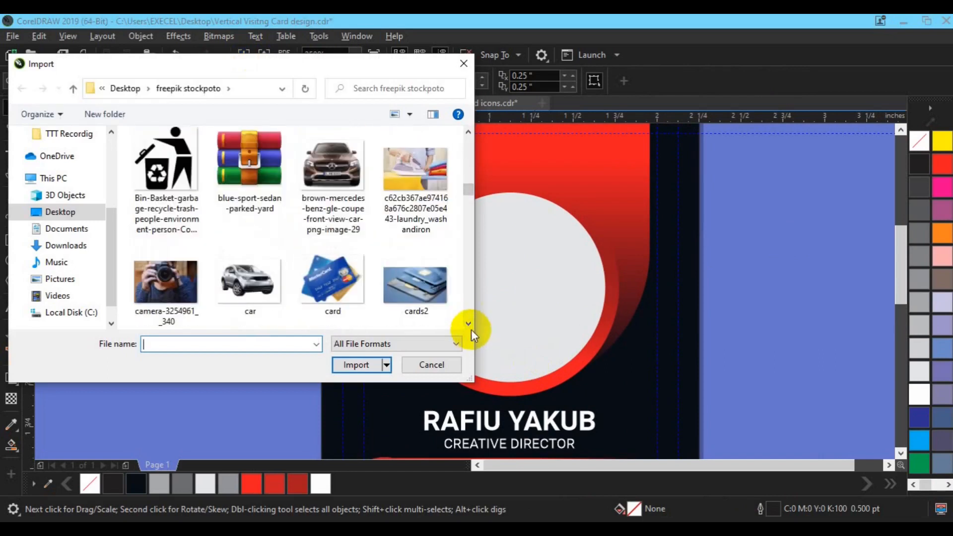
{"action": "scroll", "coordinate": [470, 326], "scroll_direction": "down", "scroll_amount": 10}
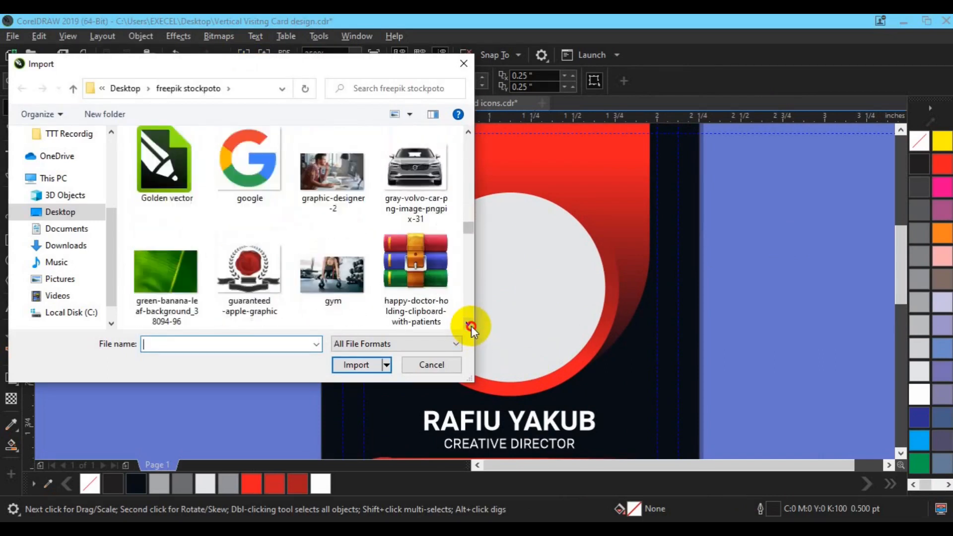
{"action": "scroll", "coordinate": [472, 326], "scroll_direction": "down", "scroll_amount": 10}
{"action": "scroll", "coordinate": [470, 306], "scroll_direction": "down", "scroll_amount": 8}
{"action": "left_click", "coordinate": [415, 169]}
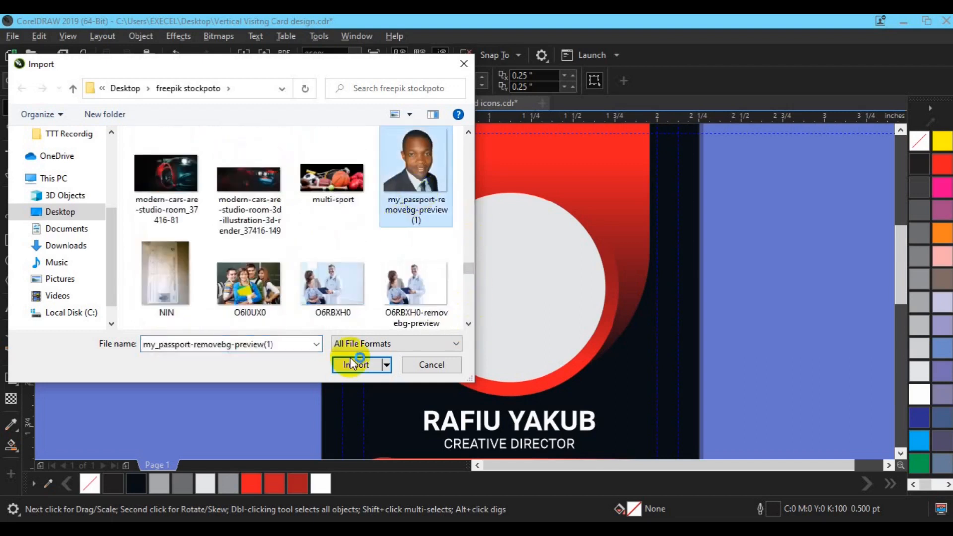
{"action": "left_click", "coordinate": [356, 364]}
{"action": "left_click_drag", "start_coordinate": [429, 223], "coordinate": [633, 388]}
{"action": "left_click_drag", "start_coordinate": [511, 308], "coordinate": [435, 311]}
PowerClip the portrait photo inside the white circle
{"action": "left_click", "coordinate": [141, 36]}
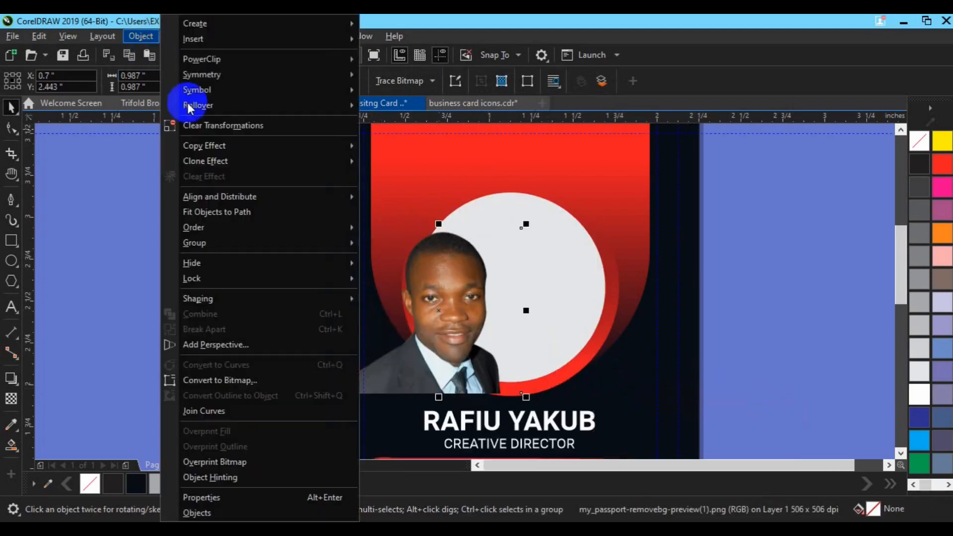
{"action": "mouse_move", "coordinate": [357, 58]}
{"action": "left_click", "coordinate": [397, 59]}
{"action": "left_click", "coordinate": [543, 230]}
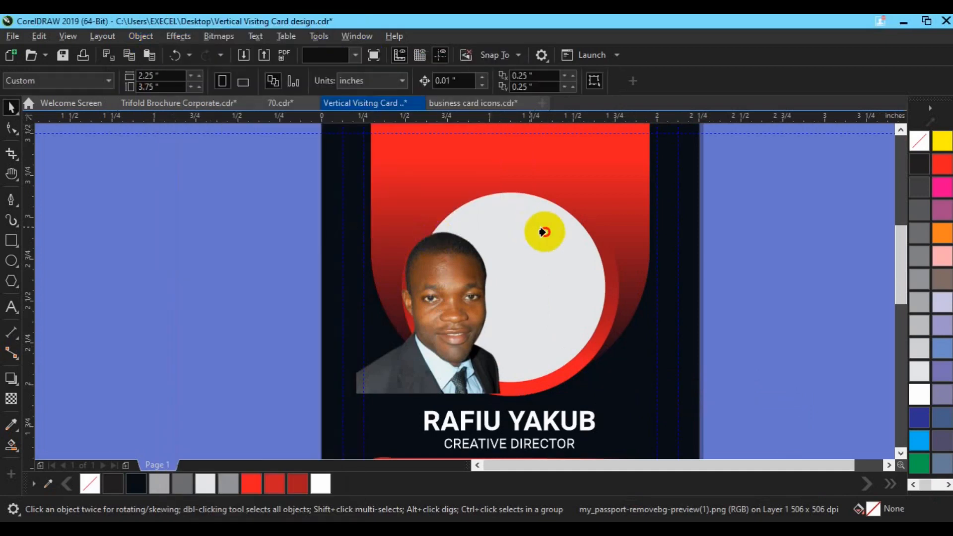
Move and resize the photo inside the frame so the face sits centred, then view the whole card
{"action": "left_click", "coordinate": [67, 138]}
{"action": "left_click", "coordinate": [429, 384]}
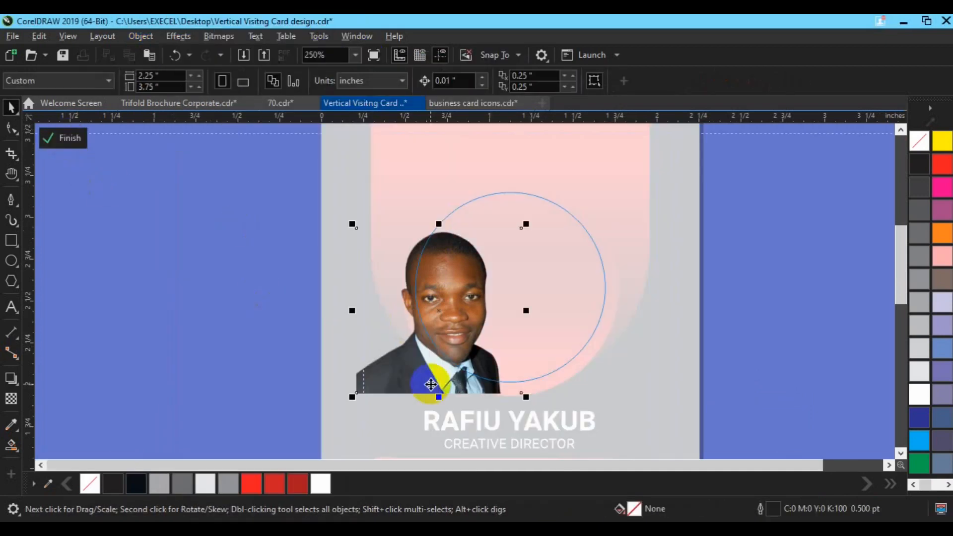
{"action": "left_click_drag", "start_coordinate": [471, 379], "coordinate": [508, 367]}
{"action": "left_click_drag", "start_coordinate": [604, 378], "coordinate": [633, 403]}
{"action": "mouse_move", "coordinate": [535, 327]}
{"action": "left_mouse_down"}
{"action": "mouse_move", "coordinate": [510, 345]}
{"action": "mouse_move", "coordinate": [529, 333]}
{"action": "left_mouse_up"}
{"action": "left_click_drag", "start_coordinate": [612, 399], "coordinate": [597, 392]}
{"action": "left_click", "coordinate": [73, 145]}
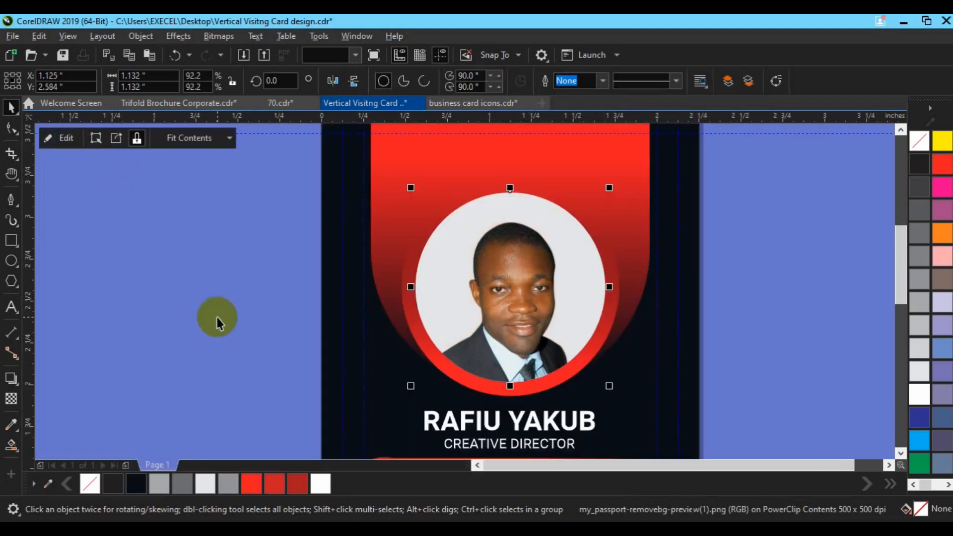
{"action": "left_click", "coordinate": [215, 319]}
{"action": "key", "text": "z"}
{"action": "left_click", "coordinate": [57, 80]}
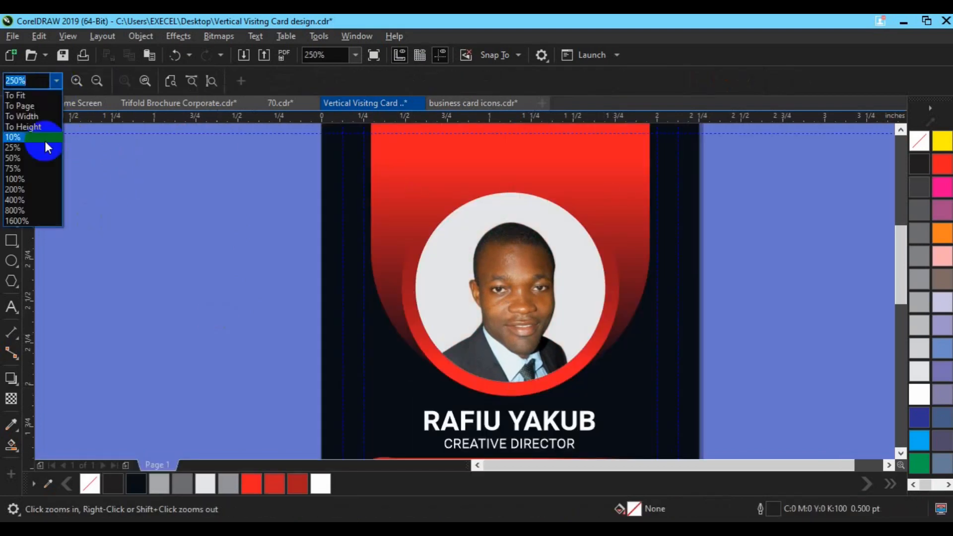
{"action": "left_click", "coordinate": [44, 106]}
{"action": "key", "text": "space"}
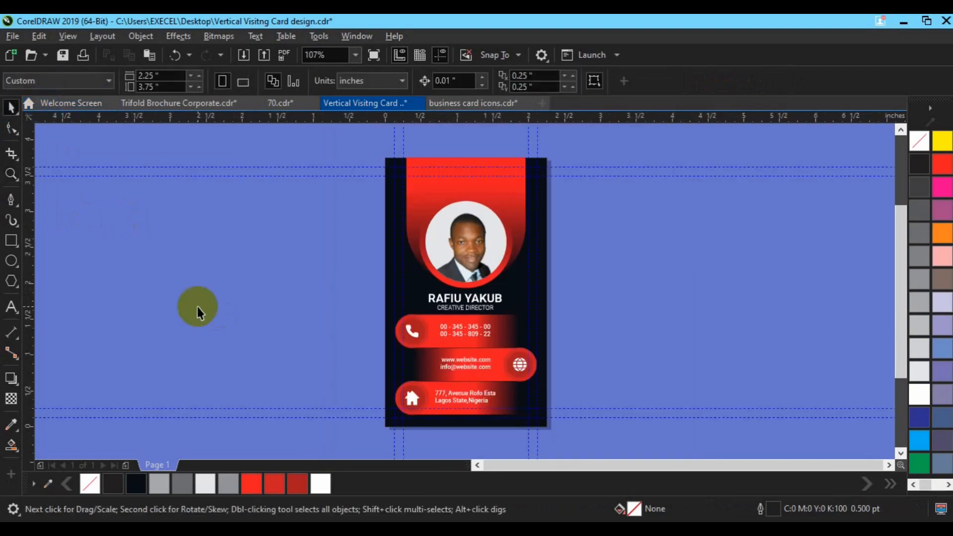